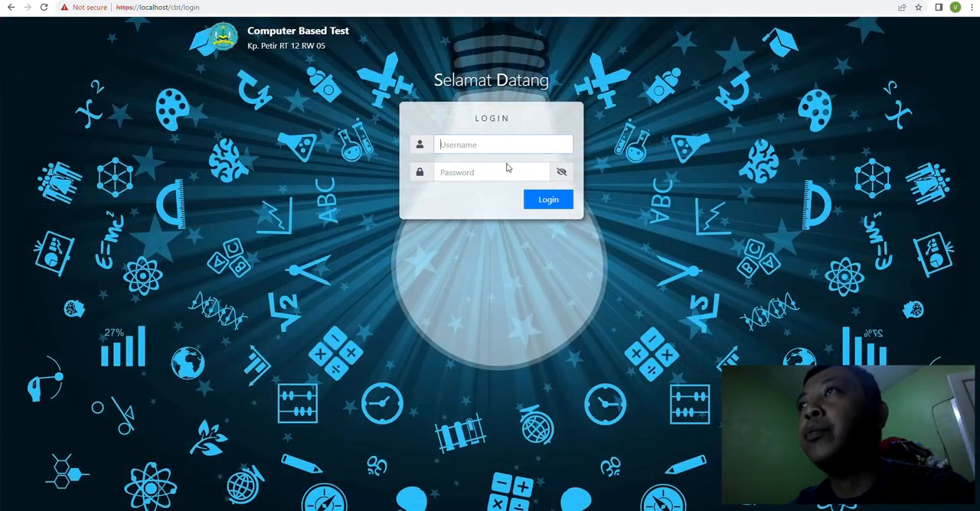
Step: Log in to the Computer Based Test site with the username admin and the account password
type("A")
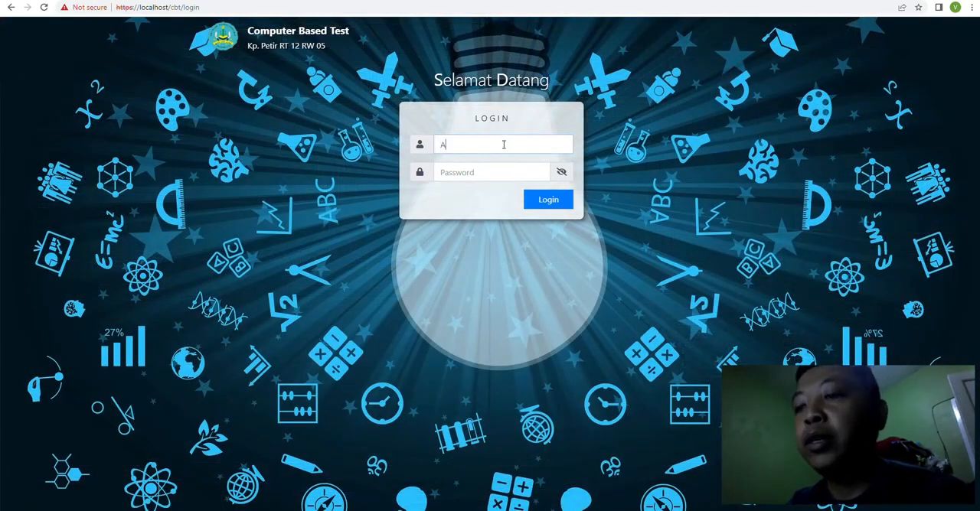
key("BackSpace")
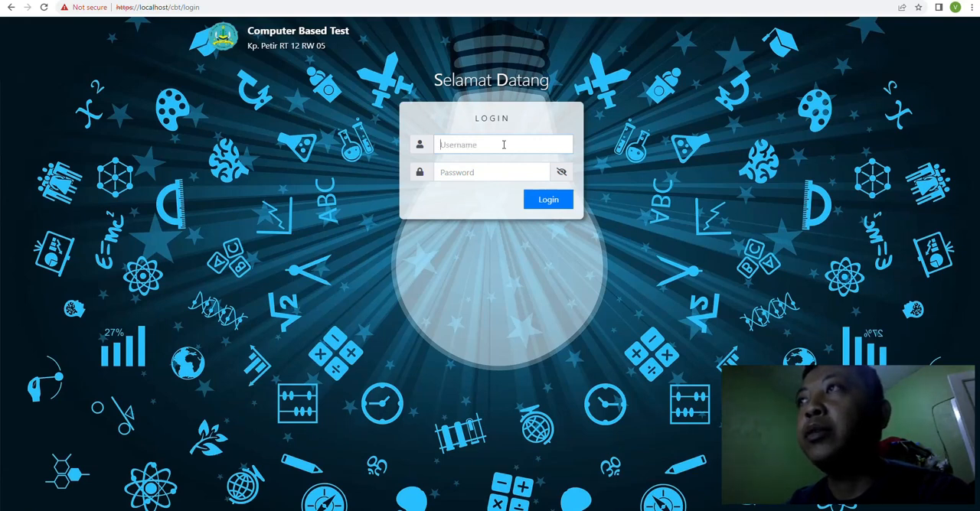
type("admin")
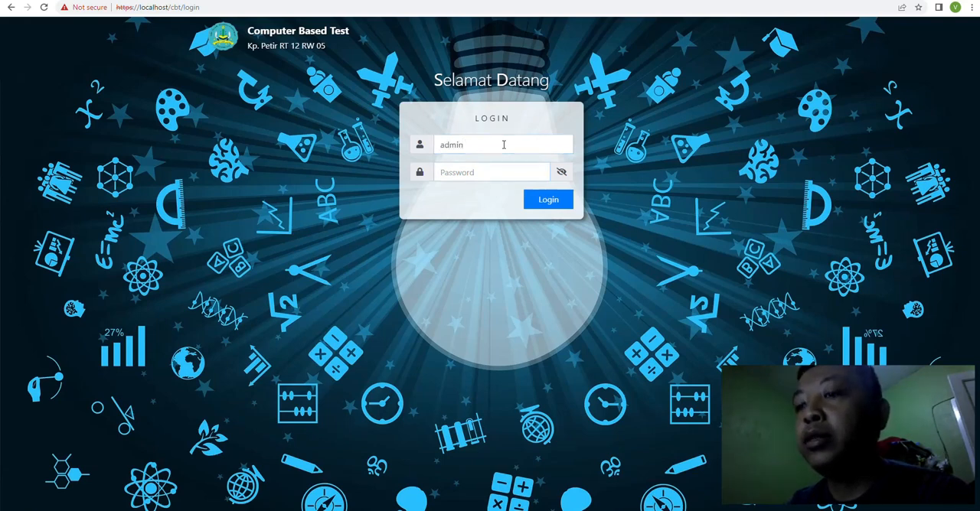
key("Tab")
type("a")
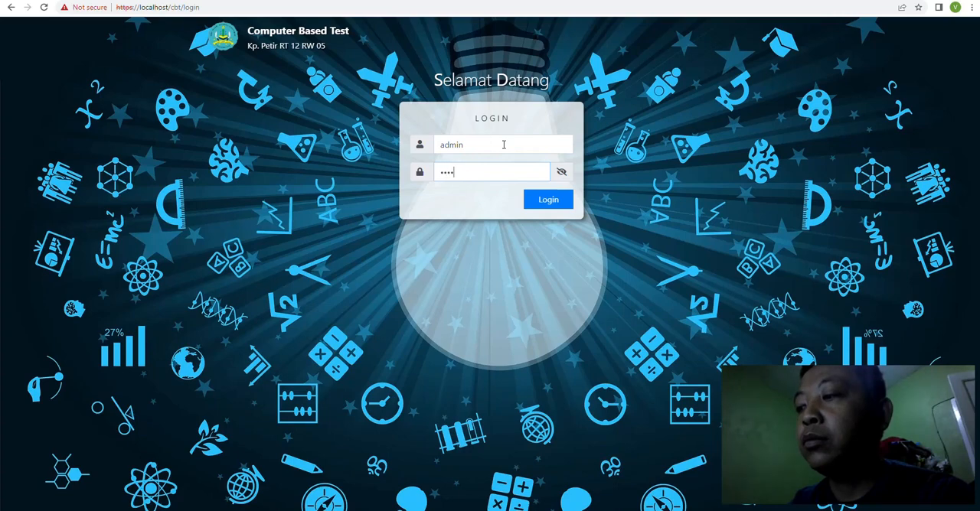
key("Return")
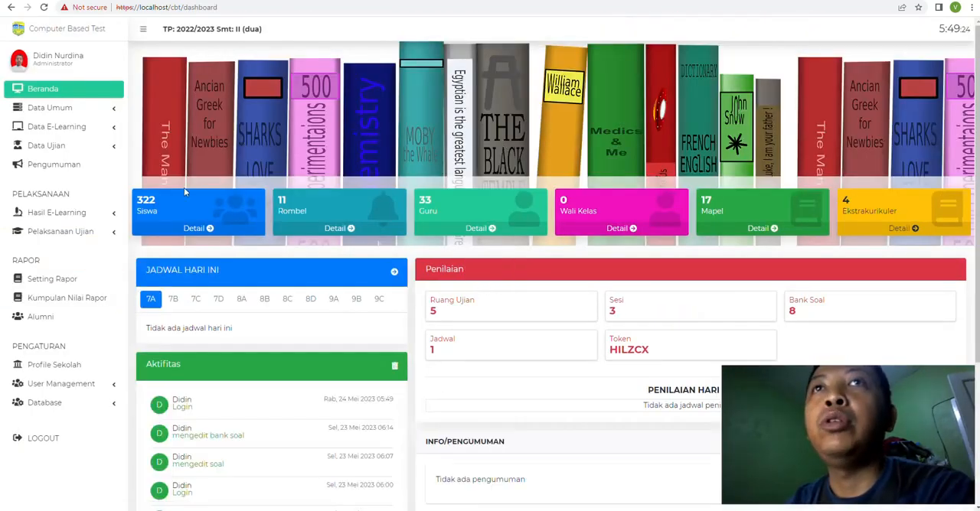
Step: Start a new question bank under Data Ujian's Bank Soal and make its code field ready for entry
left_click(63, 147)
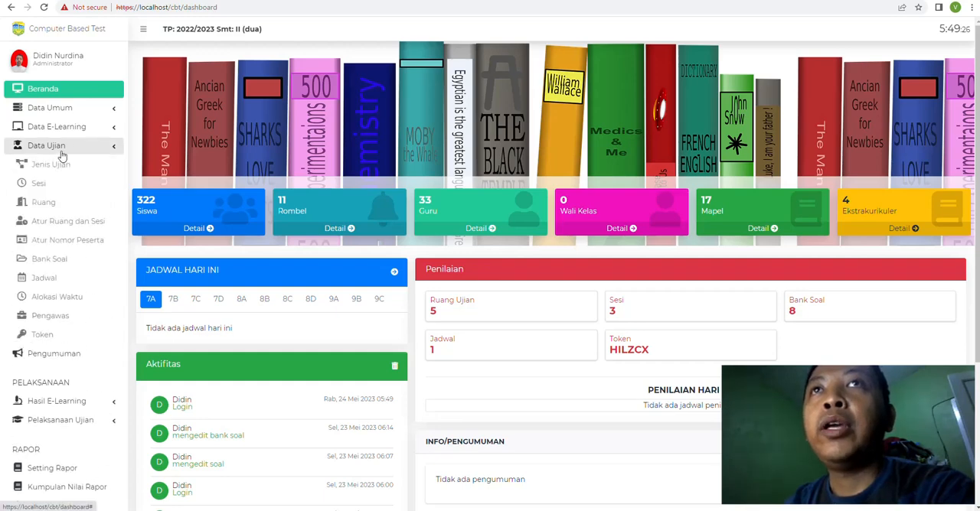
left_click(60, 264)
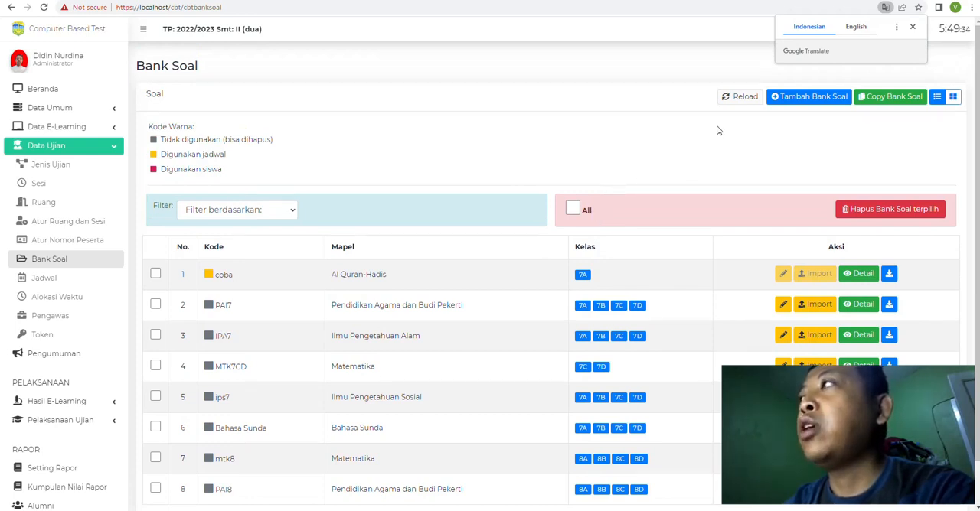
left_click(824, 103)
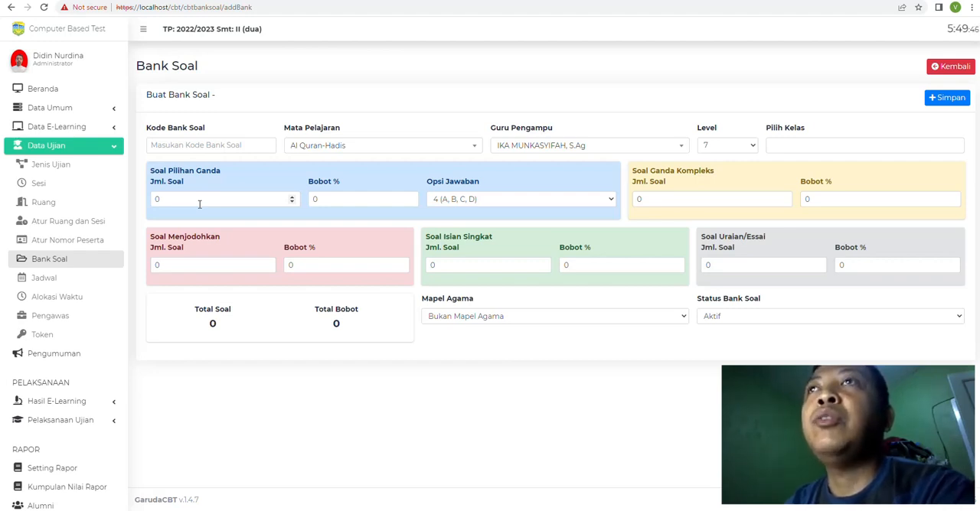
left_click(199, 148)
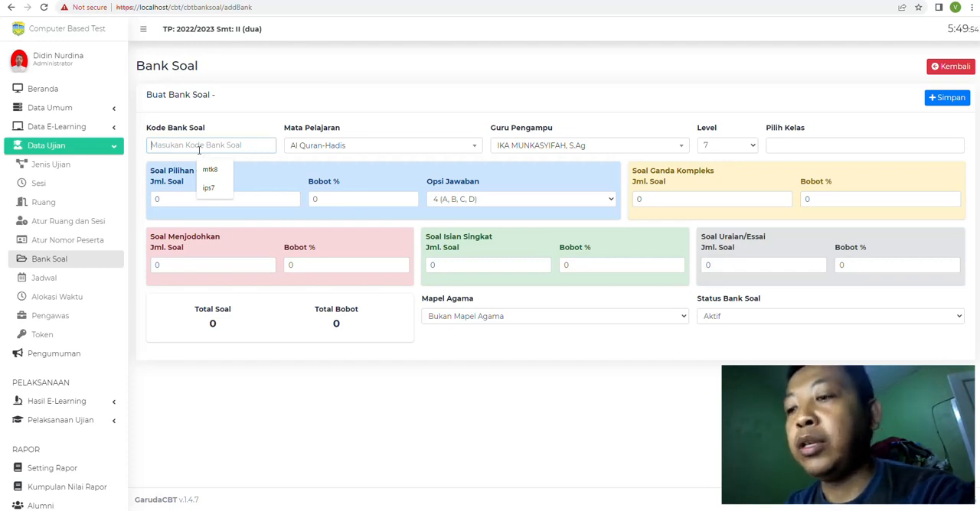
type("bAHA")
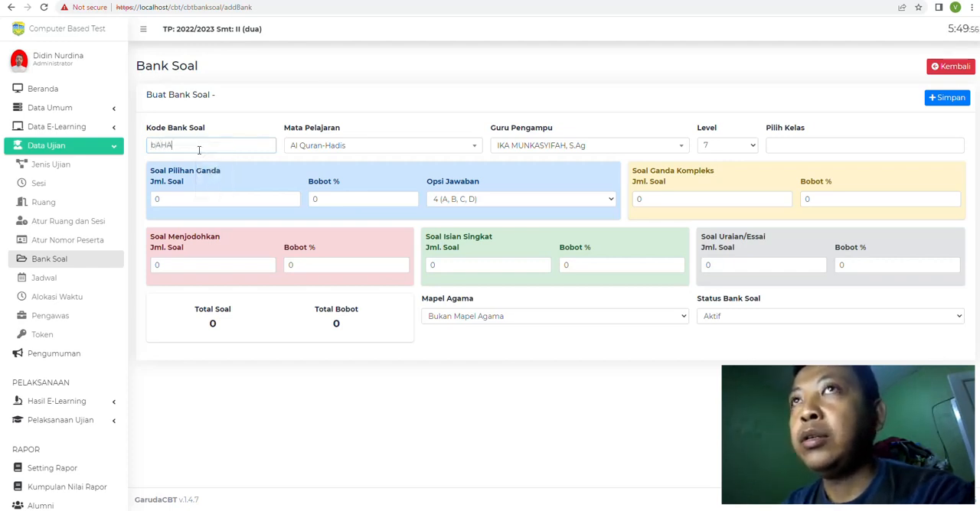
key("BackSpace")
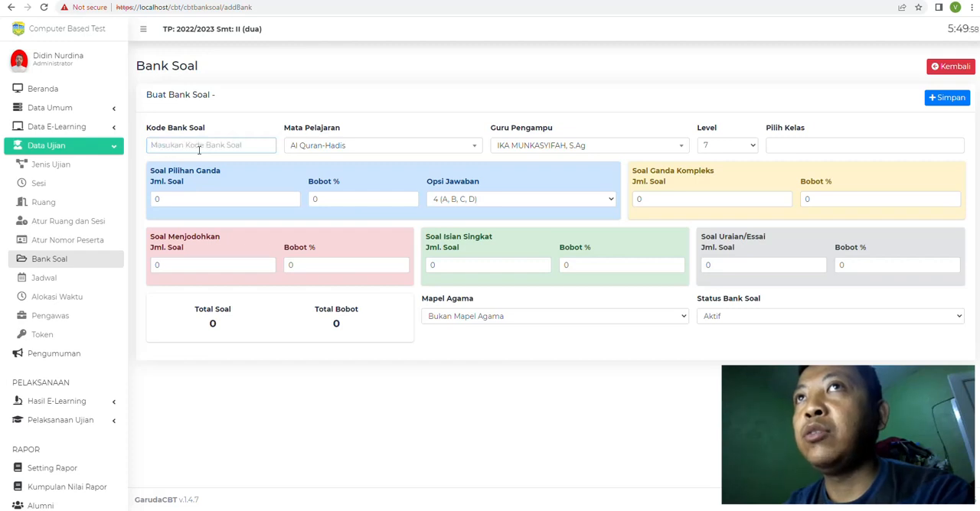
type("Bahasa")
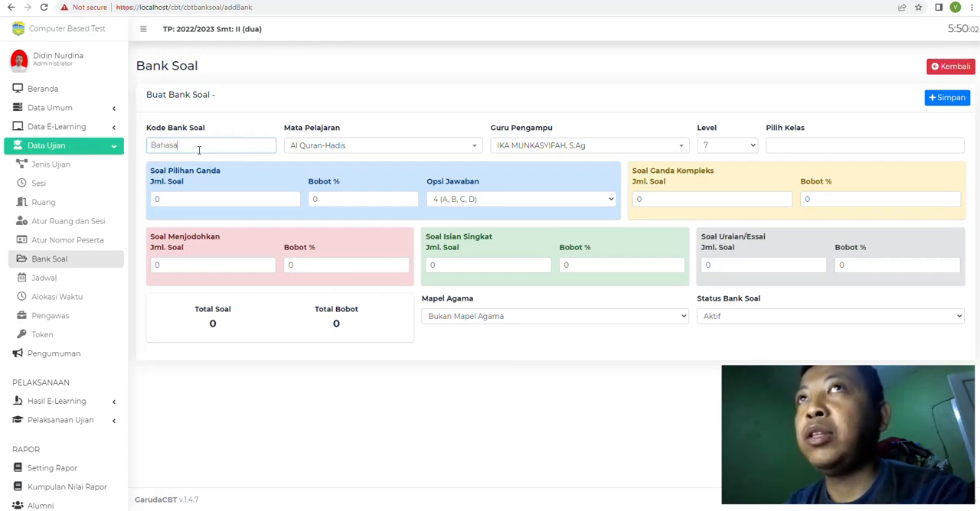
key("BackSpace")
key("BackSpace")
key("BackSpace")
key("BackSpace")
key("BackSpace")
key("BackSpace")
key("BackSpace")
Step: Enter IPAlagi as the question bank code and choose Ilmu Pengetahuan Alam as the subject
type("IPA")
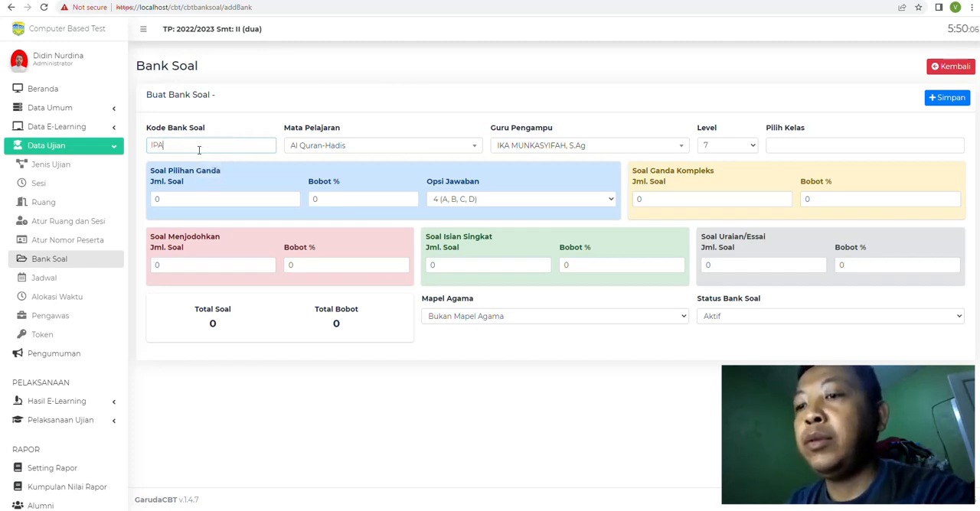
type("Is")
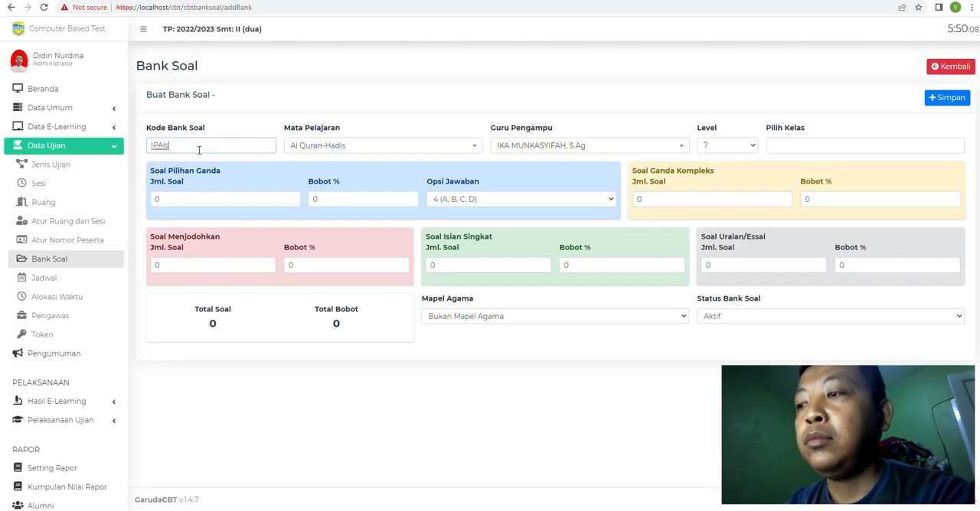
left_click(327, 146)
scroll(333, 226, "down", 3)
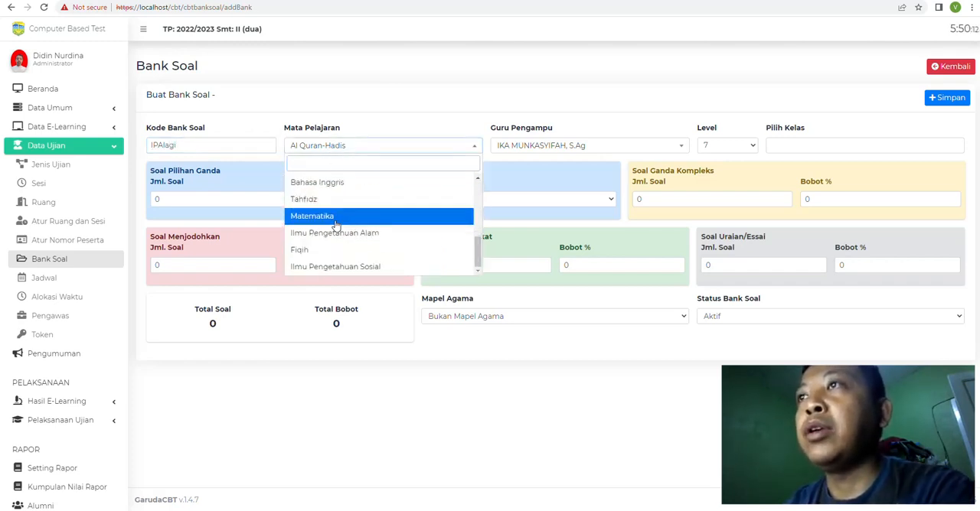
left_click(335, 233)
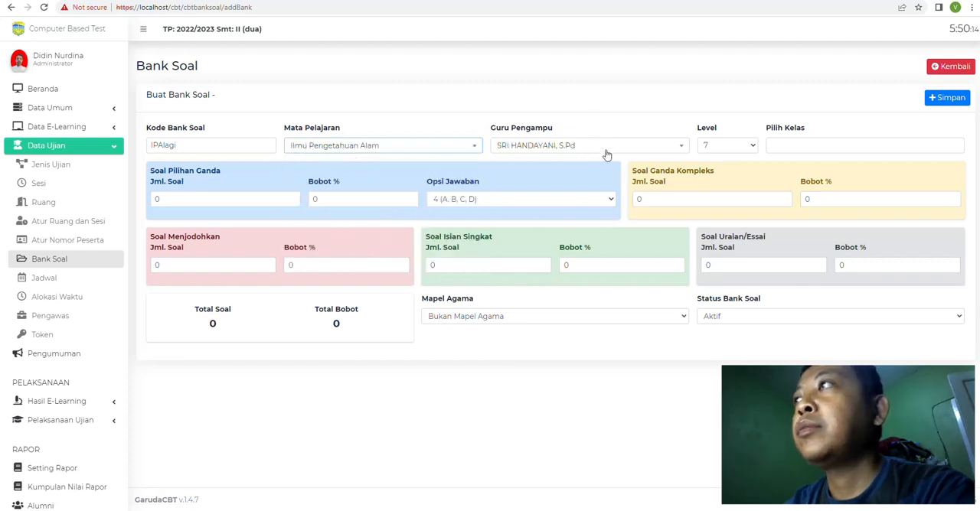
Step: Assign classes 7A, 7B, 7C and 7D to the new question bank
left_click(807, 142)
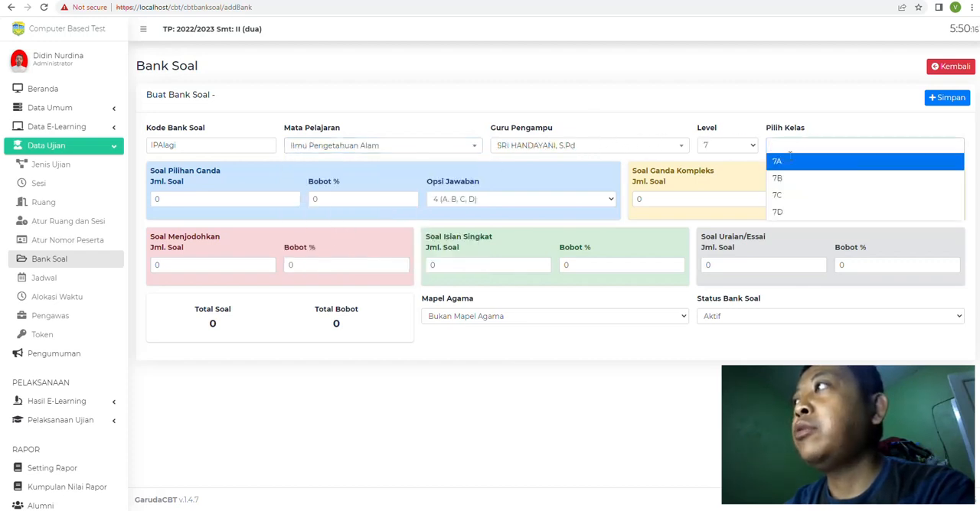
left_click(789, 159)
left_click(824, 142)
left_click(804, 179)
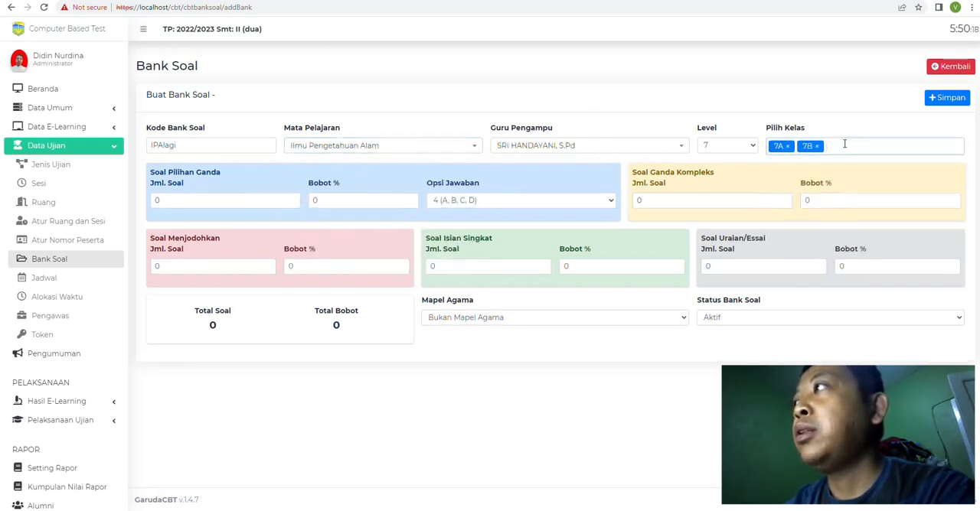
left_click(842, 145)
left_click(811, 196)
left_click(875, 145)
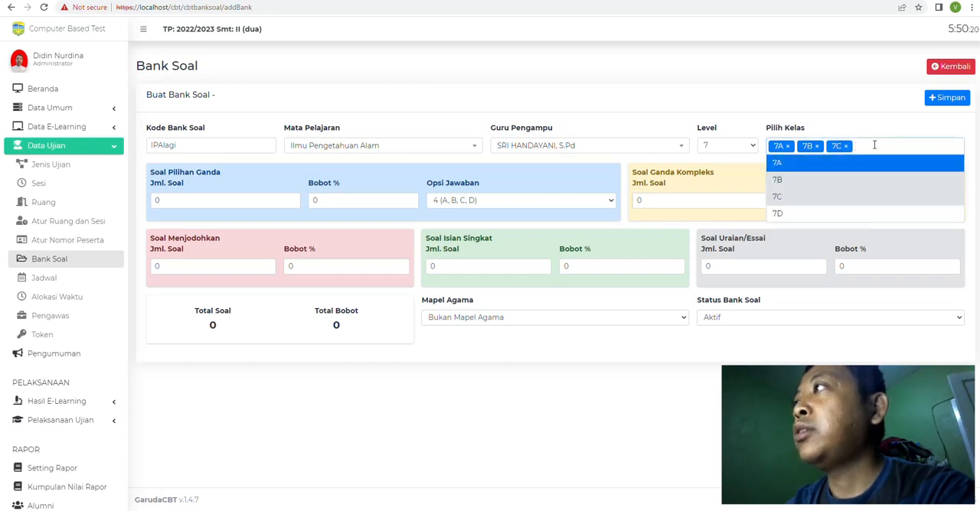
left_click(871, 147)
left_click(871, 146)
left_click(803, 213)
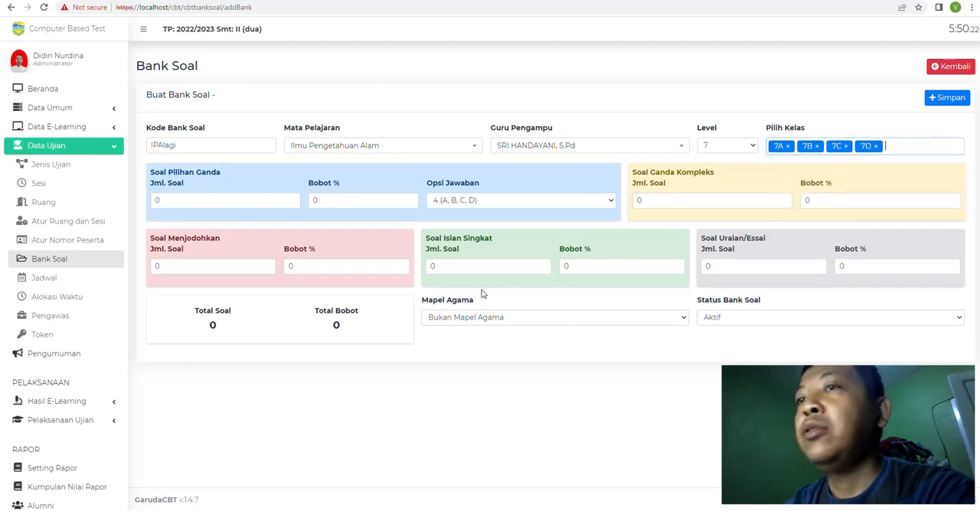
Step: Switch to File Explorer and open the Word document Soal IPA 7 from OneDrive's DATA SMP 1 > SUB KURIKULUM > CBT TETAP > SOAL PAT 2023
left_click(208, 200)
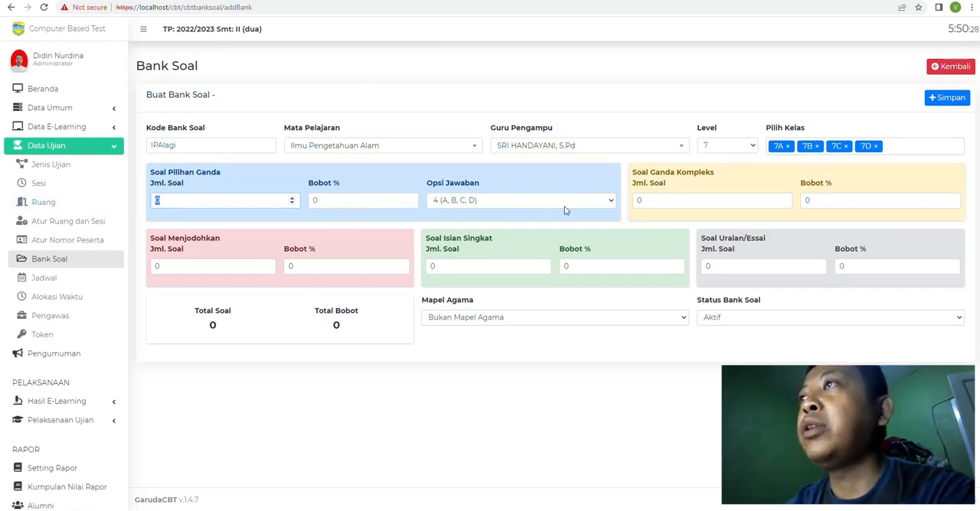
left_click(81, 510)
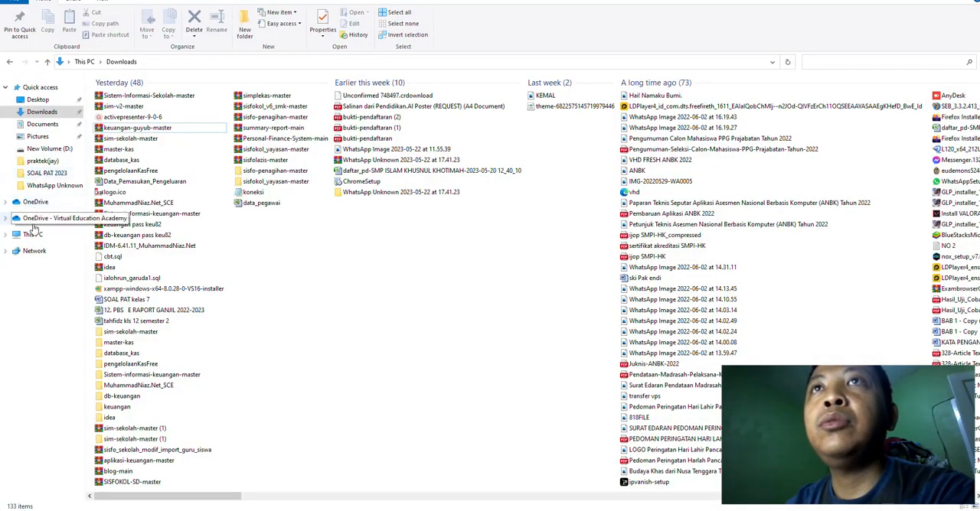
left_click(34, 221)
double_click(138, 150)
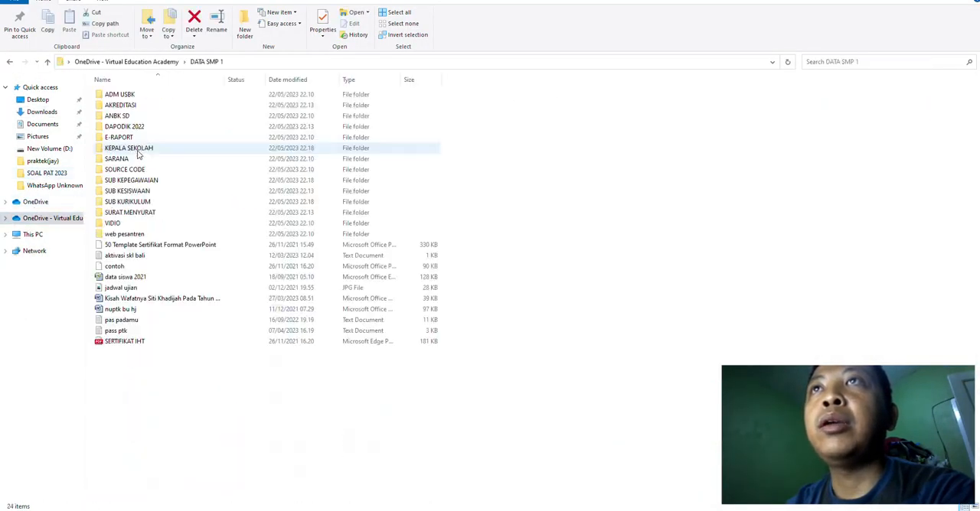
double_click(130, 202)
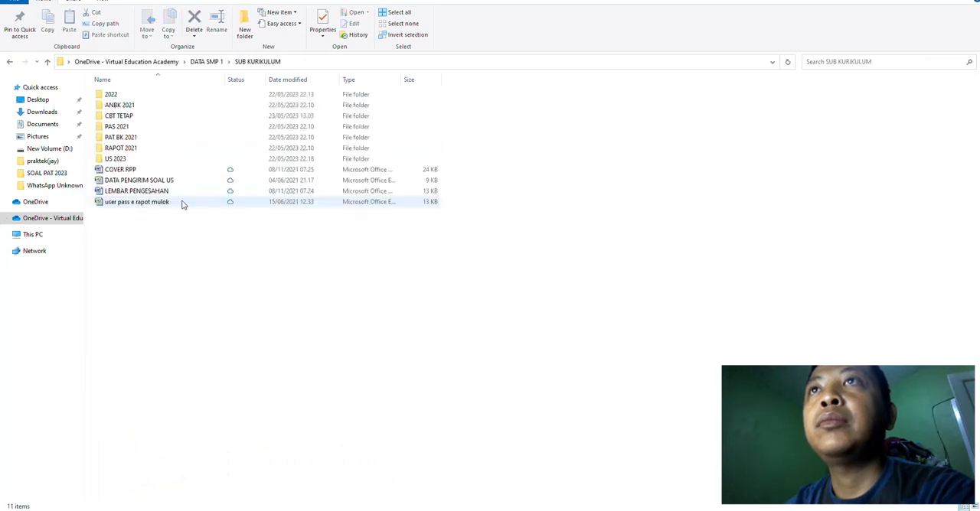
double_click(114, 116)
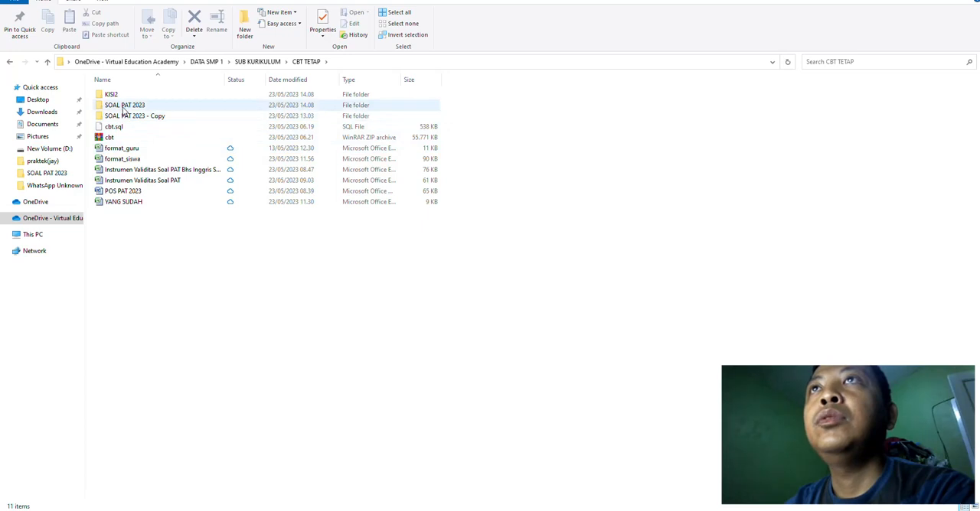
double_click(122, 105)
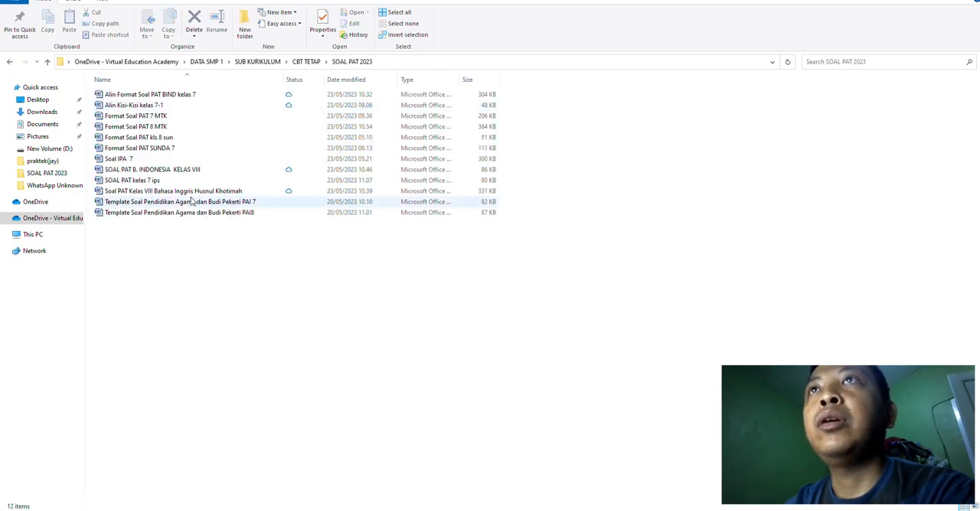
double_click(118, 158)
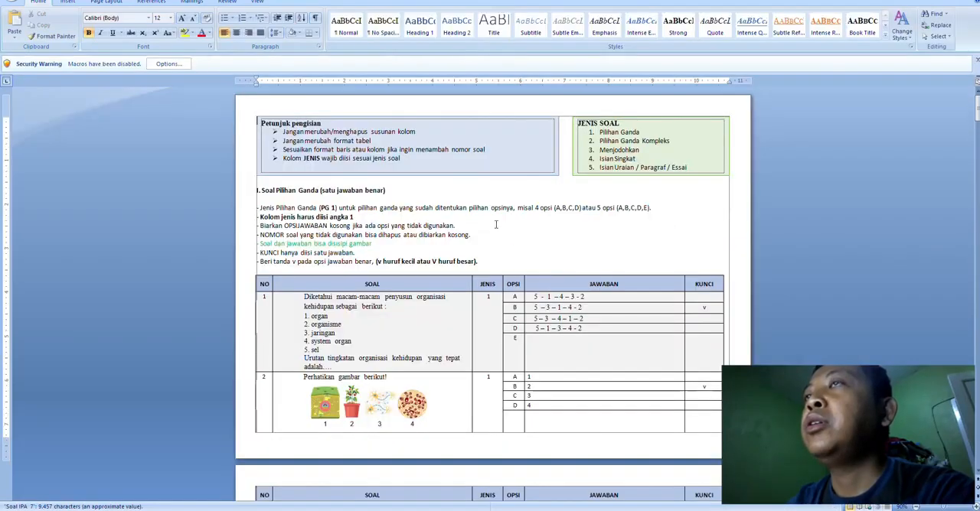
Step: Examine the question types and the number of questions per section in the Soal IPA 7 document, and return to the browser form
scroll(496, 219, "down", 1)
scroll(496, 219, "down", 7)
scroll(496, 219, "up", 5)
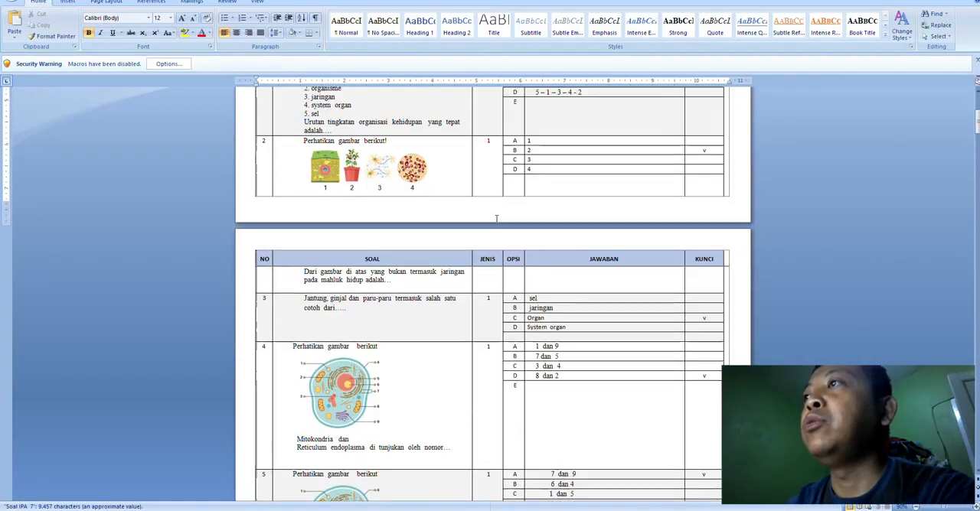
scroll(517, 303, "down", 7)
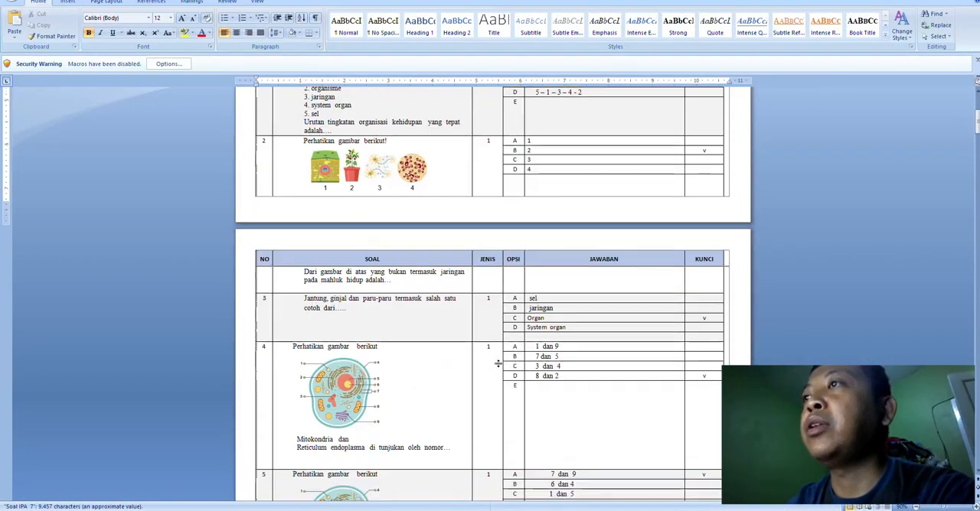
left_click_drag(977, 136, 977, 357)
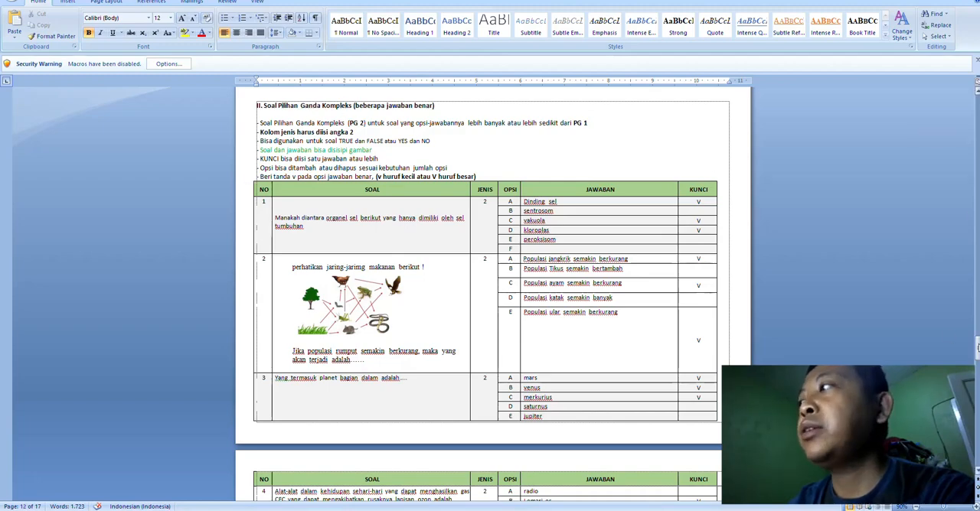
left_click_drag(977, 357, 976, 404)
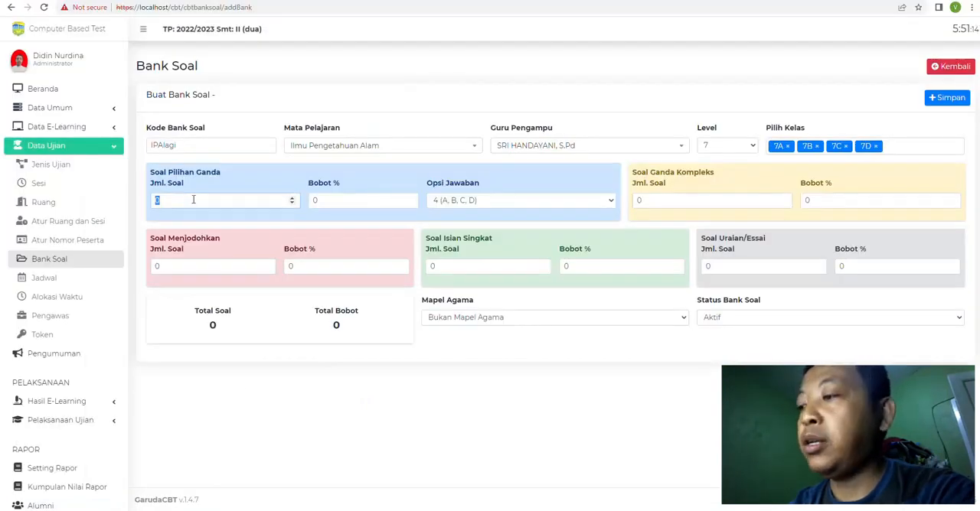
Step: Set Soal Pilihan Ganda to 25 questions with a 75% weight and Soal Ganda Kompleks to 5 questions
type("25")
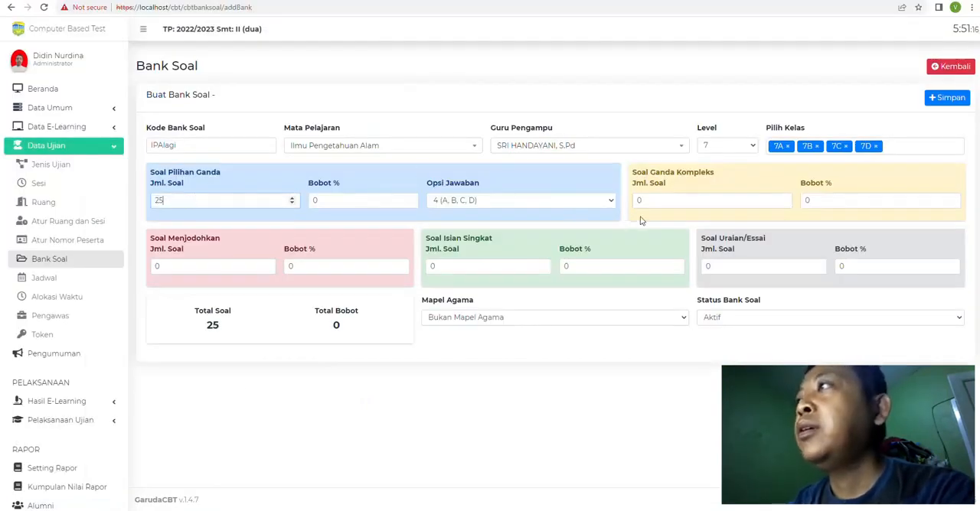
left_click(653, 201)
type("5")
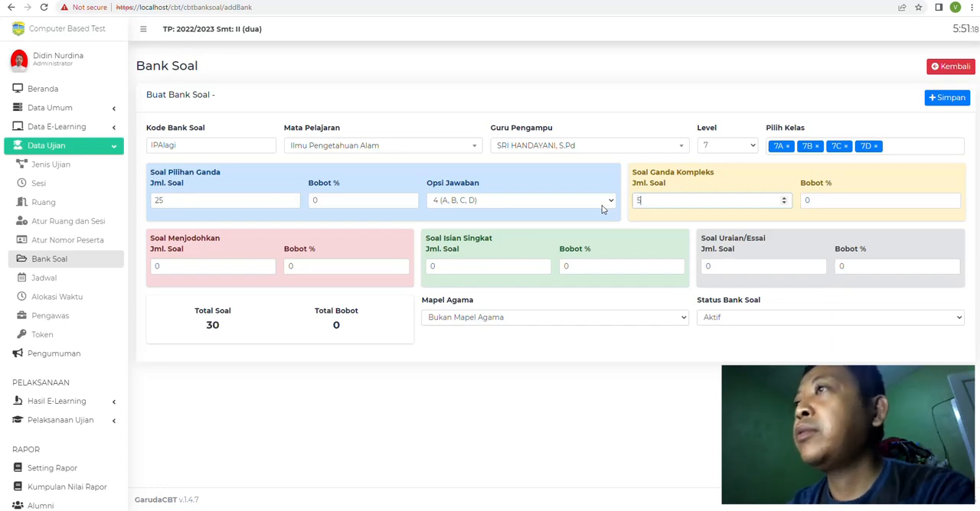
left_click(476, 361)
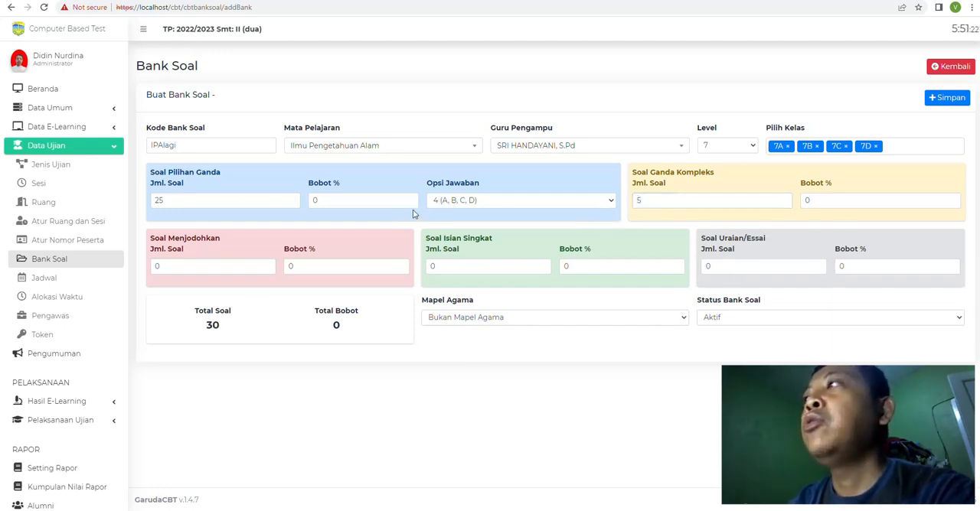
double_click(324, 203)
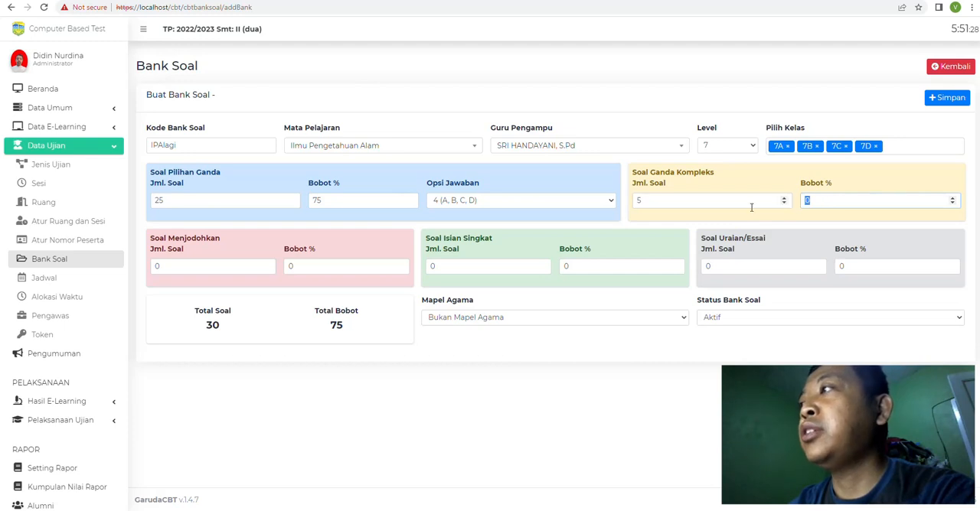
Step: Set the Soal Ganda Kompleks weight to 25% and save the new question bank
type("25")
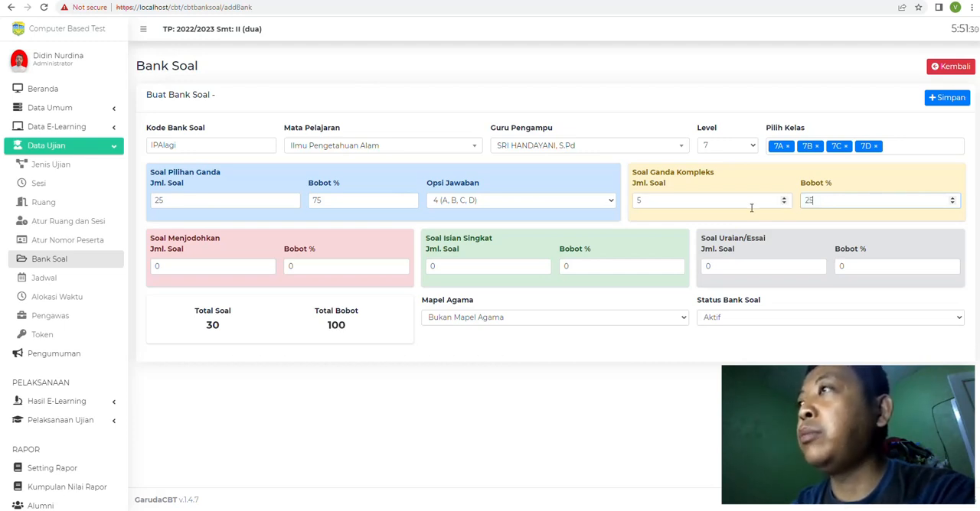
left_click(699, 392)
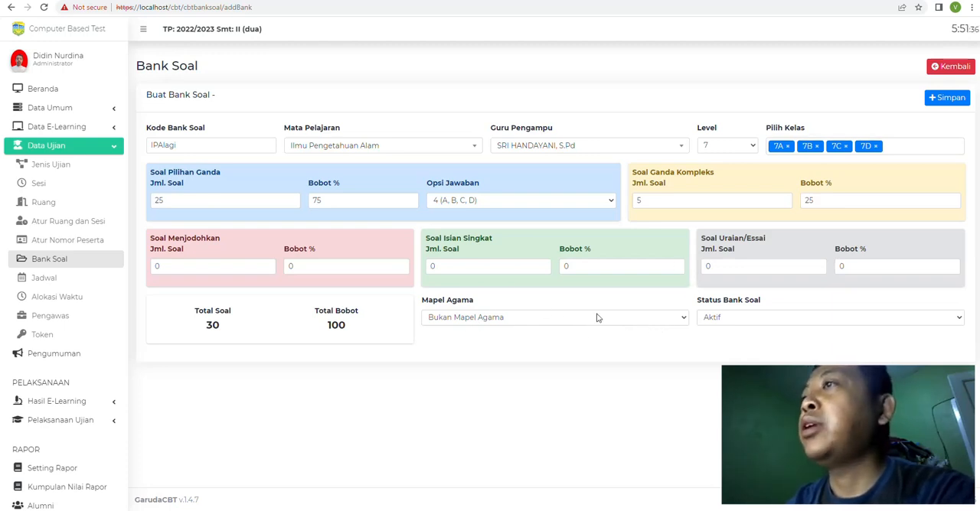
left_click(949, 98)
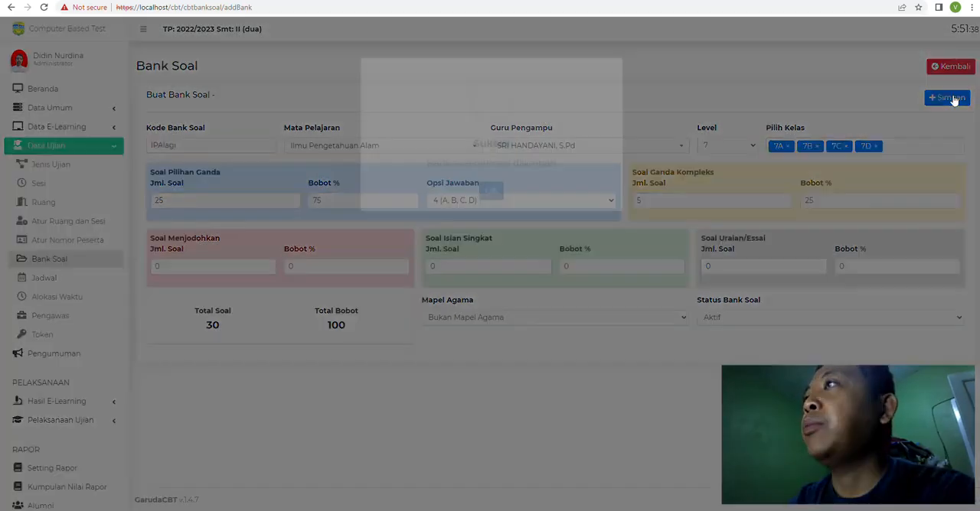
left_click(491, 322)
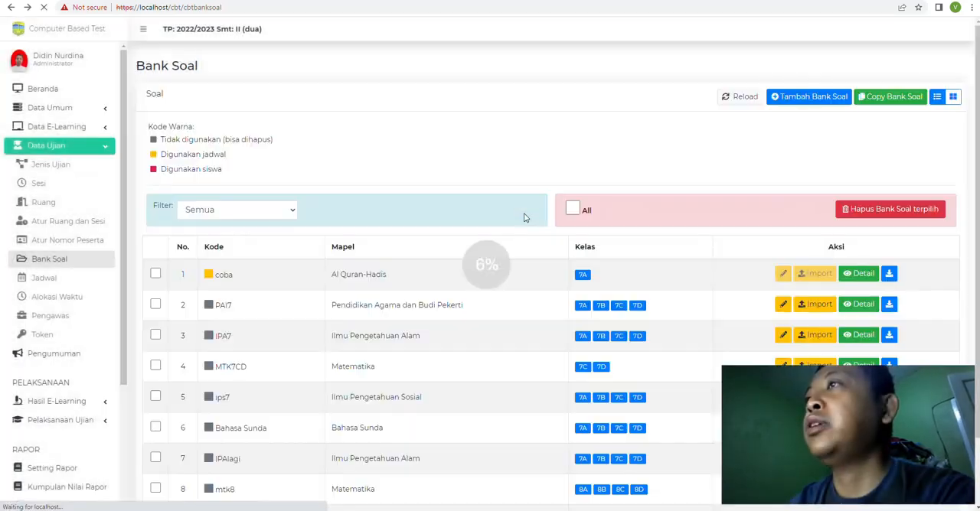
Step: Open the import page for the IPAlagi question bank and try to download its question template
scroll(534, 293, "down", 1)
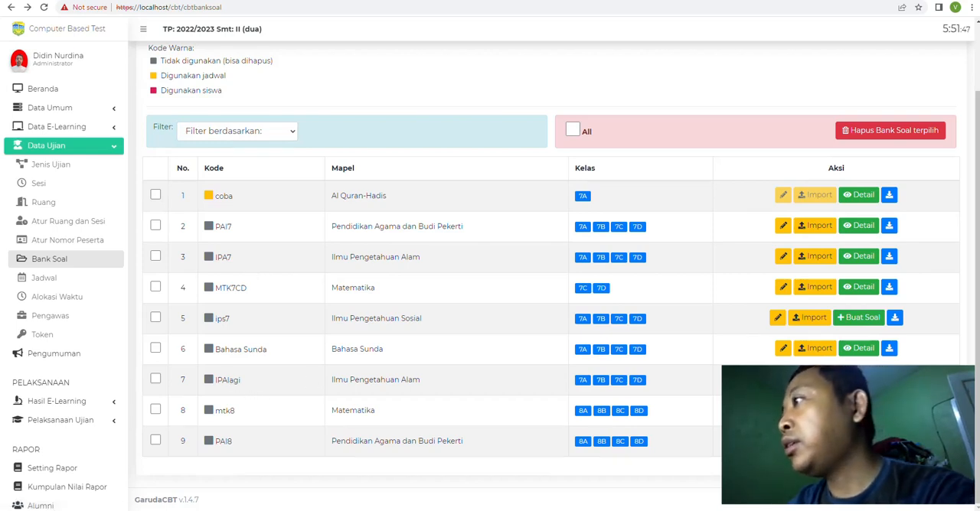
left_click(813, 379)
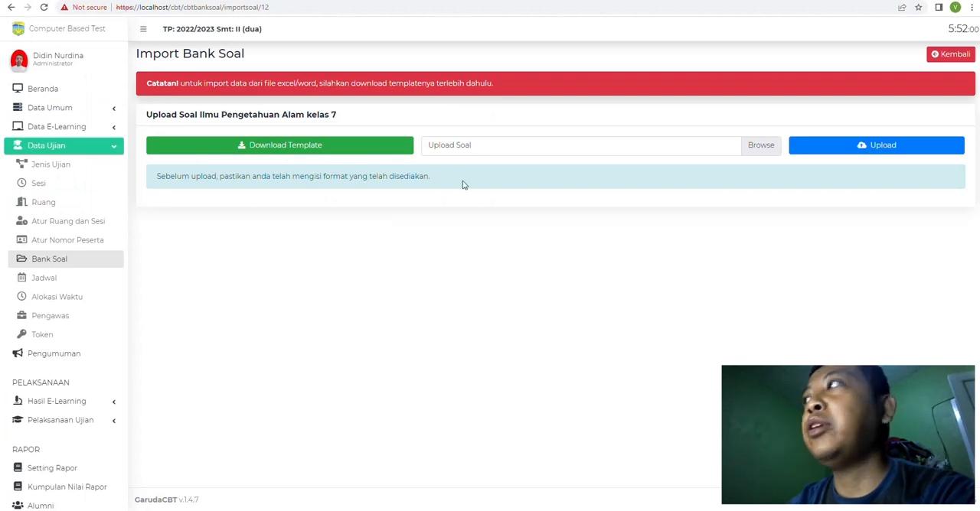
left_click(284, 154)
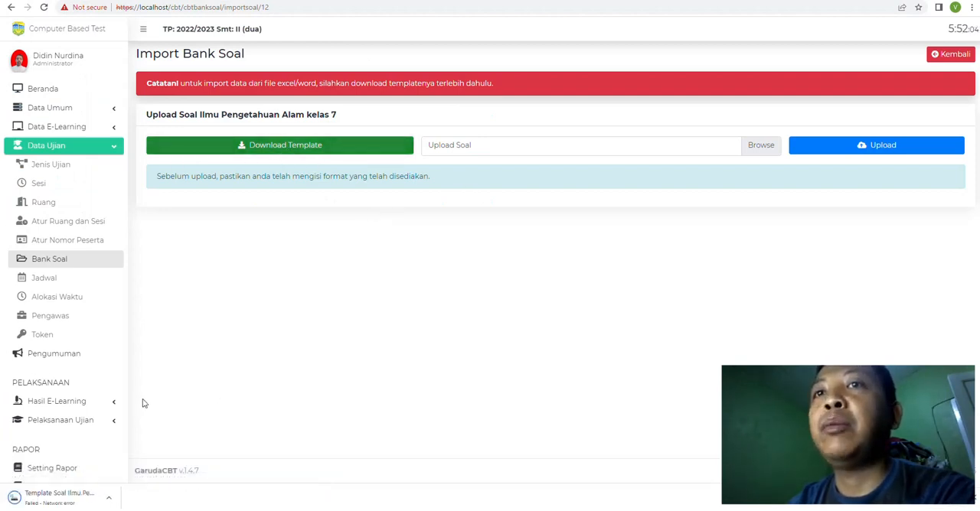
left_click(297, 149)
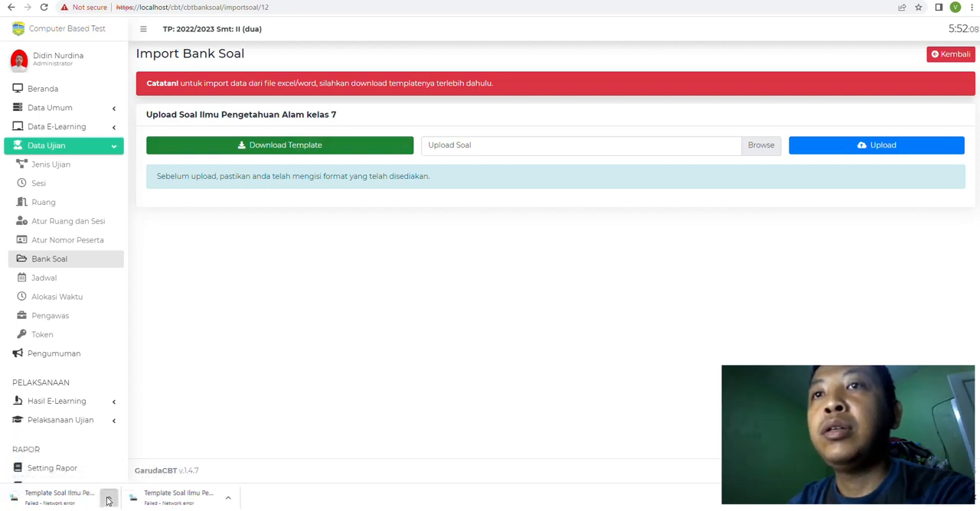
left_click(108, 500)
left_click(127, 458)
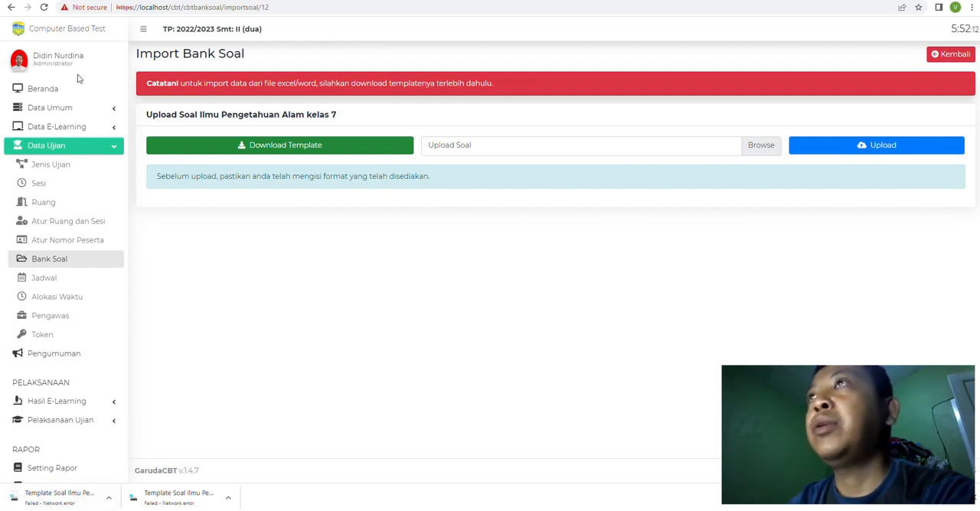
Step: Return to the question bank list, continue to the import page for PAI8, and download and open its Word template
left_click(10, 7)
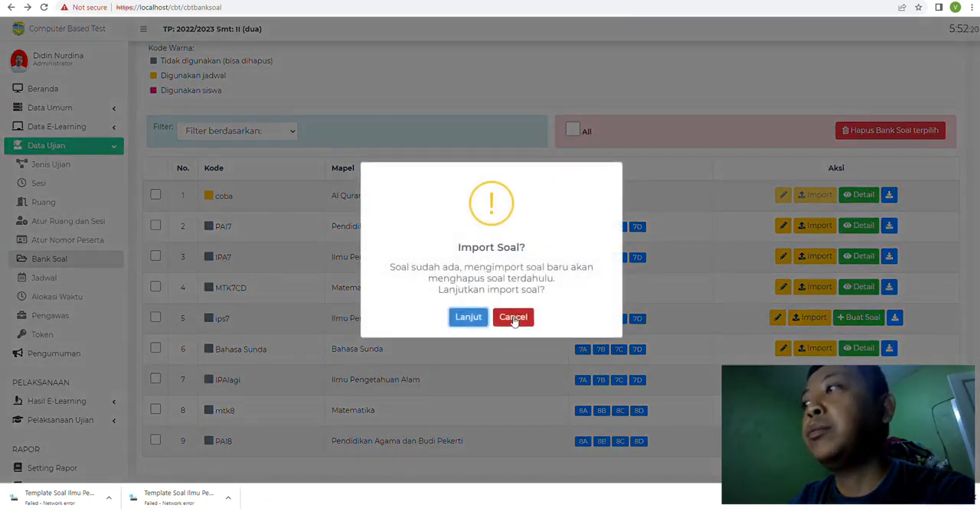
left_click(513, 312)
left_click(814, 350)
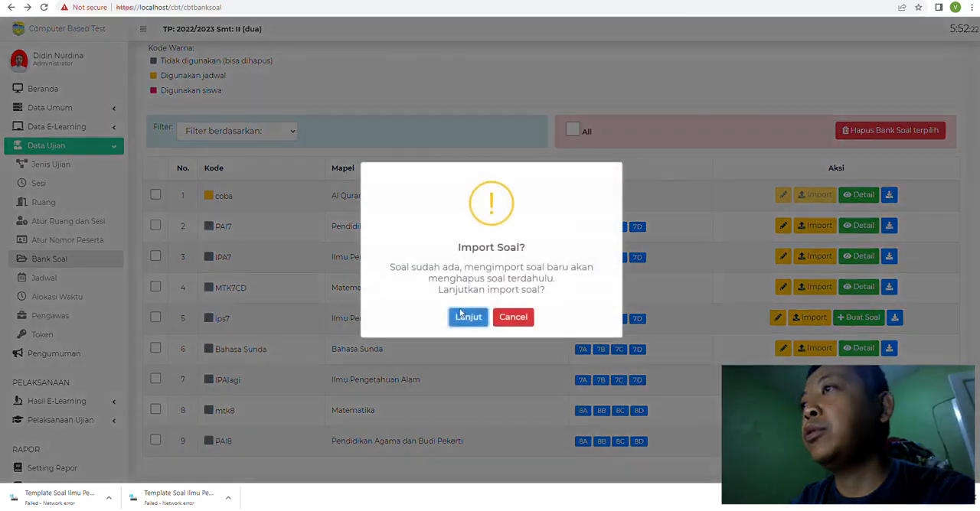
left_click(467, 316)
left_click(261, 144)
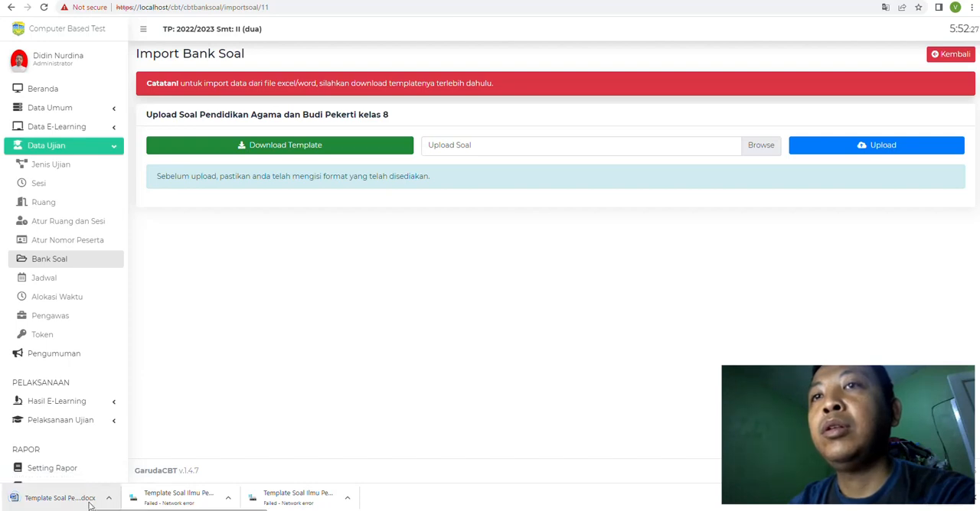
left_click(69, 498)
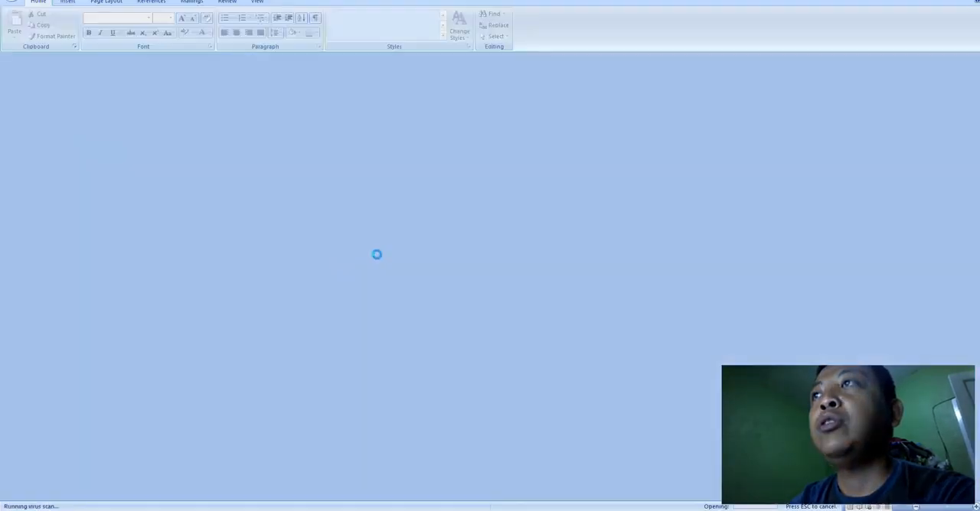
Step: Examine the template's filling instructions, question types and multiple-choice table layout
scroll(430, 299, "down", 10)
scroll(430, 299, "down", 11)
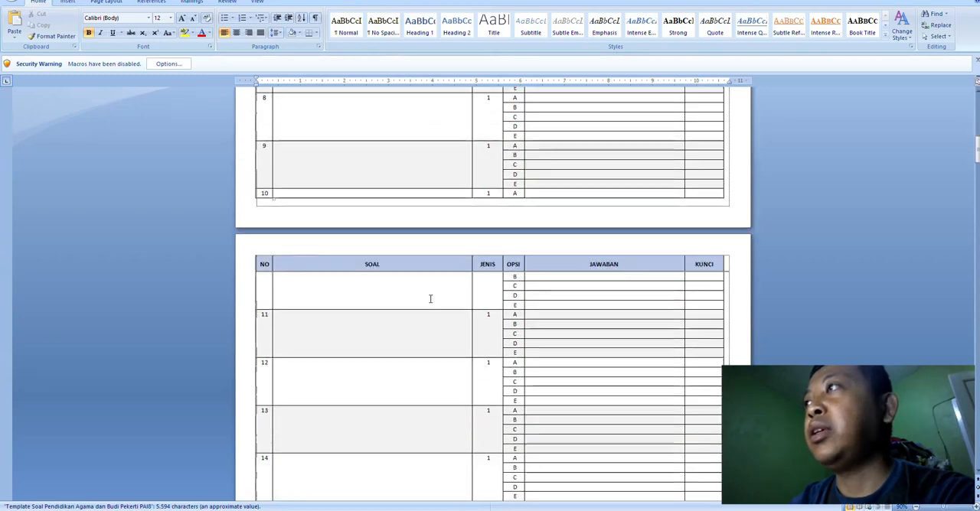
left_click_drag(978, 164, 977, 111)
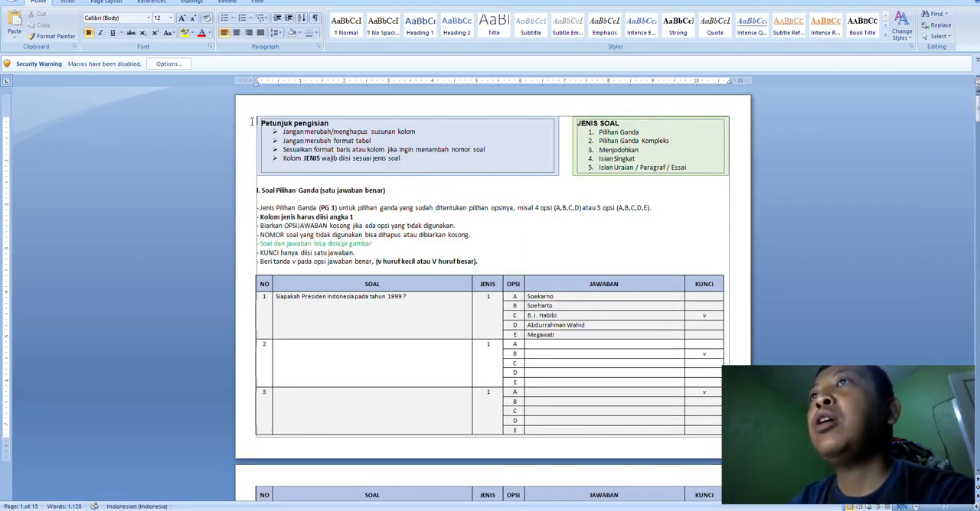
left_click_drag(238, 180, 239, 270)
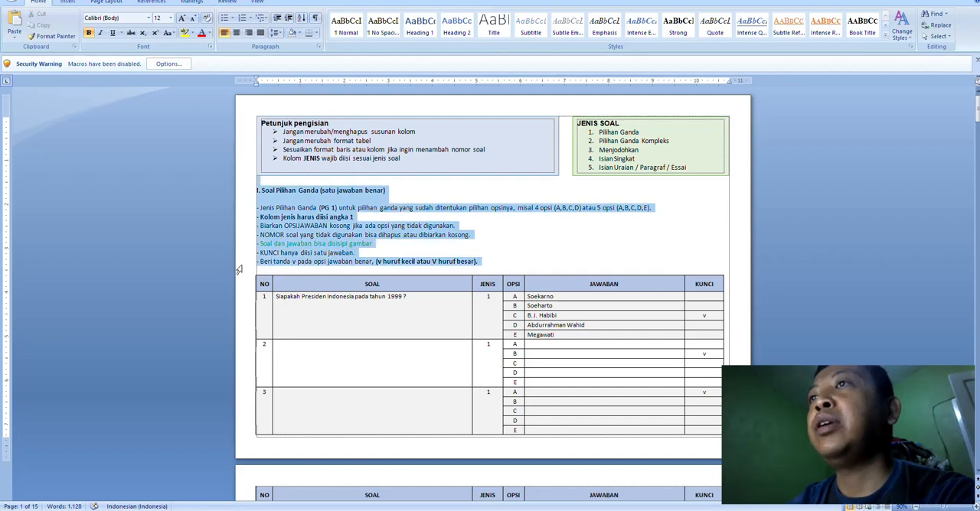
left_click(239, 270)
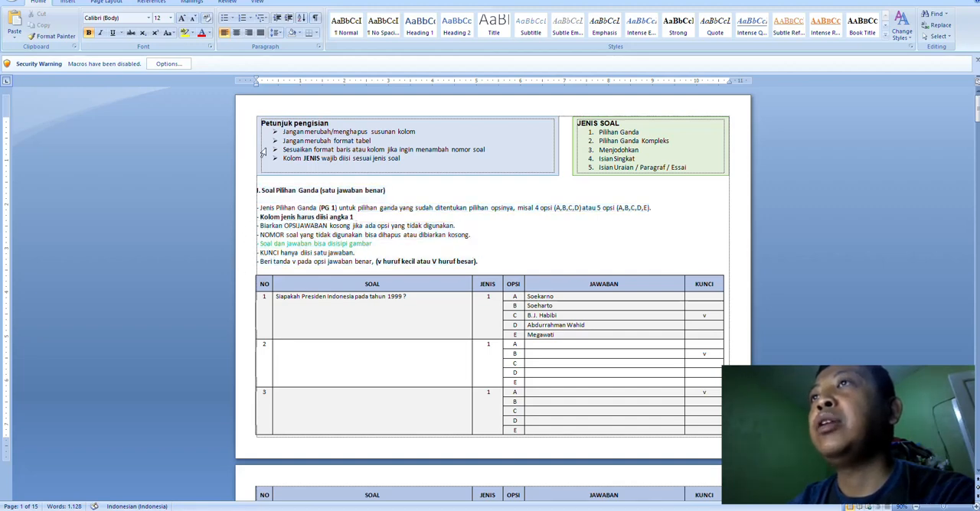
left_click_drag(259, 181, 249, 267)
scroll(261, 265, "down", 8)
scroll(260, 265, "down", 12)
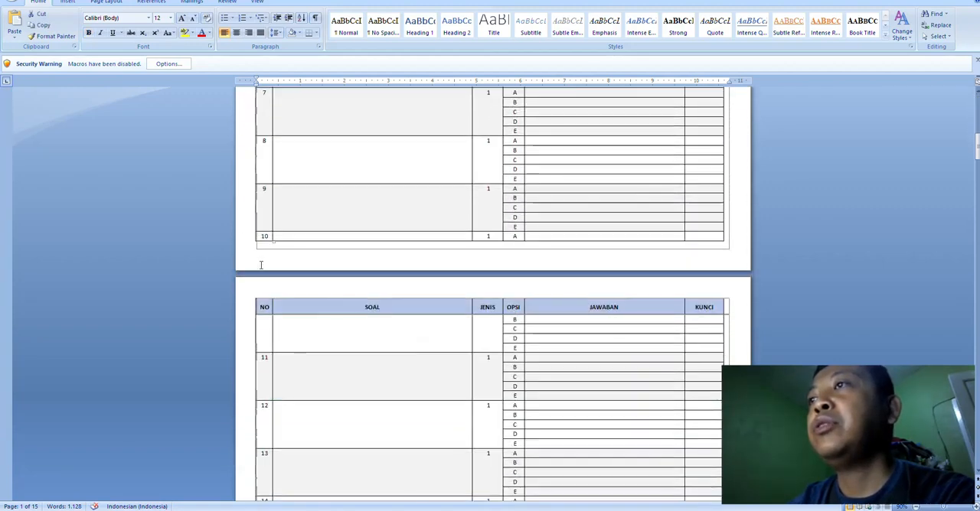
scroll(261, 260, "up", 12)
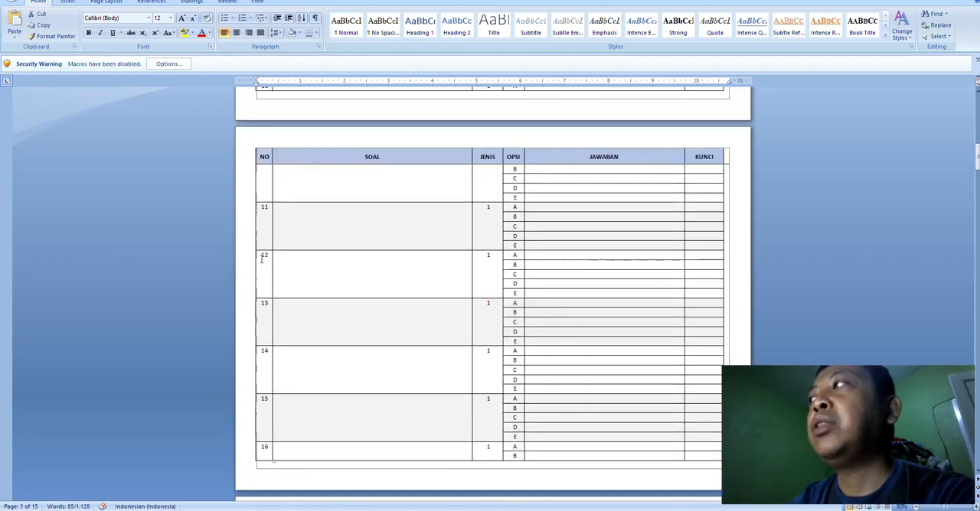
scroll(261, 260, "up", 7)
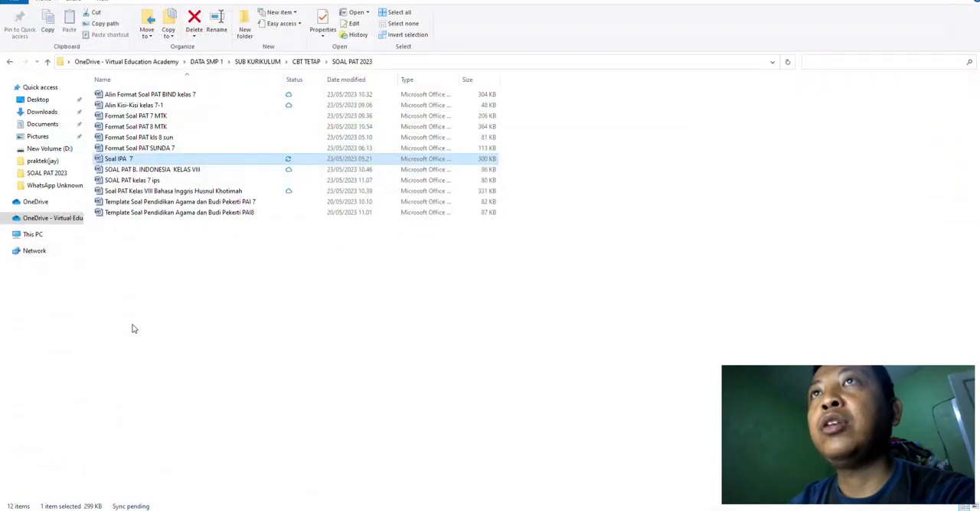
Step: Switch to File Explorer and try to open Soal IPA 7 from CBT TETAP > SOAL PAT 2023 - Copy
left_click(10, 62)
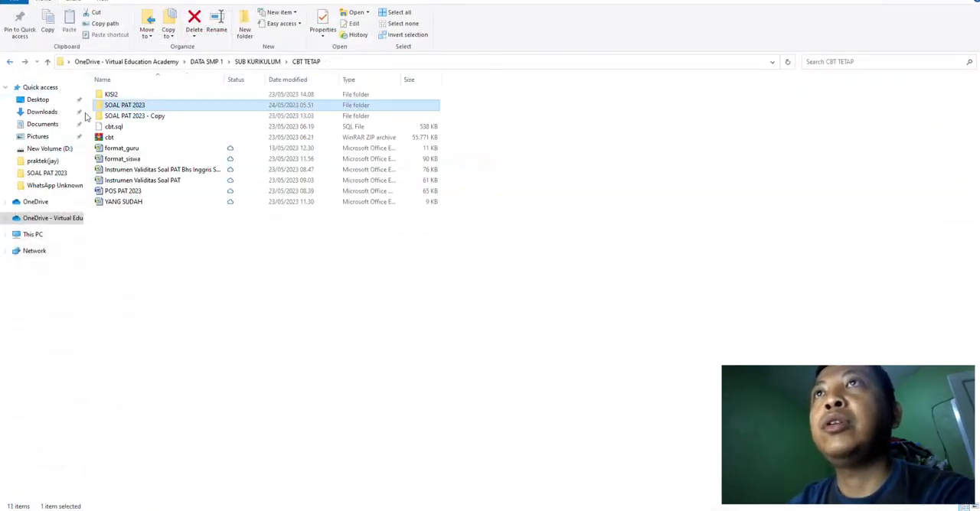
double_click(130, 115)
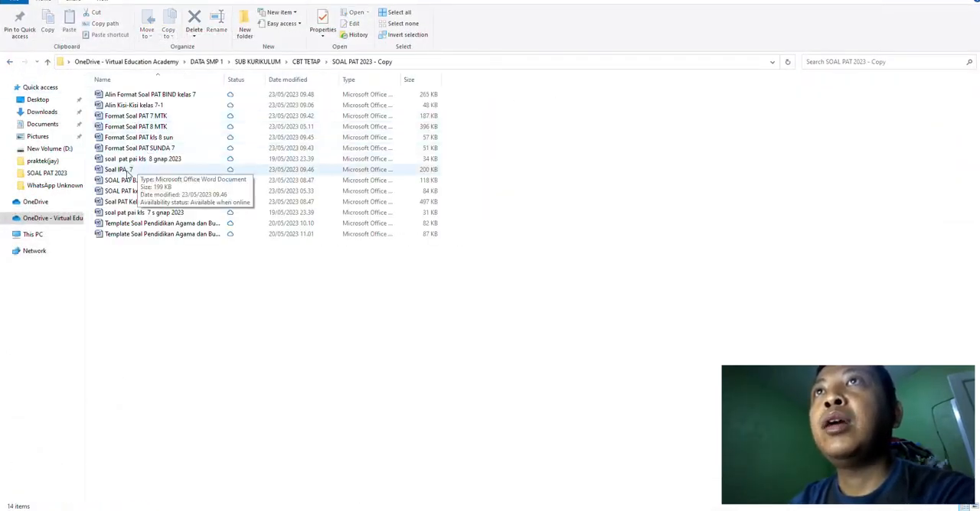
double_click(132, 170)
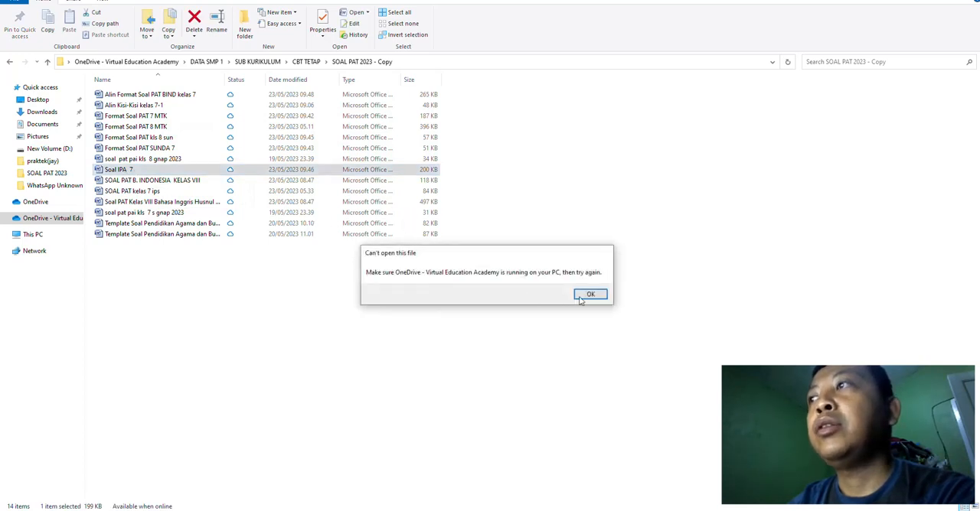
left_click(589, 295)
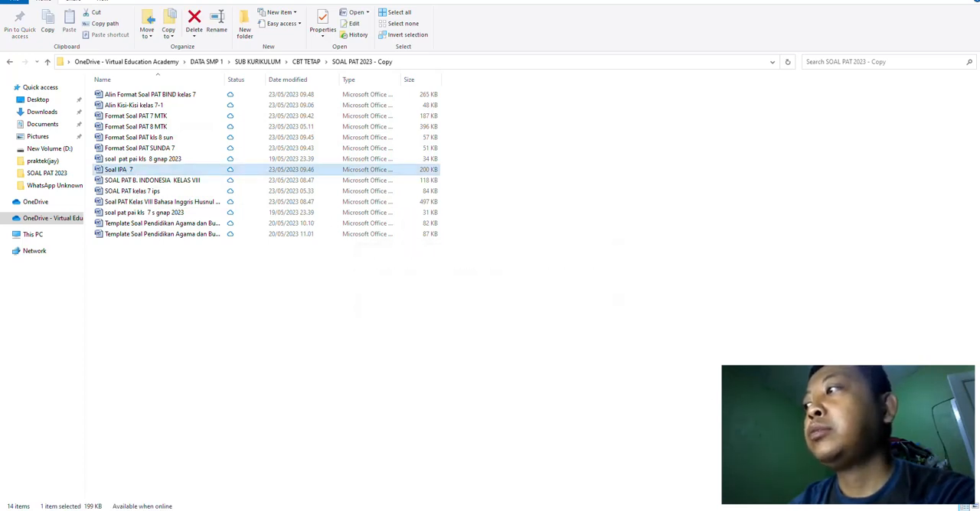
Step: Check OneDrive's connection status and retry opening Soal IPA 7 from the SOAL PAT 2023 - Copy folder
left_click(881, 510)
left_click(813, 238)
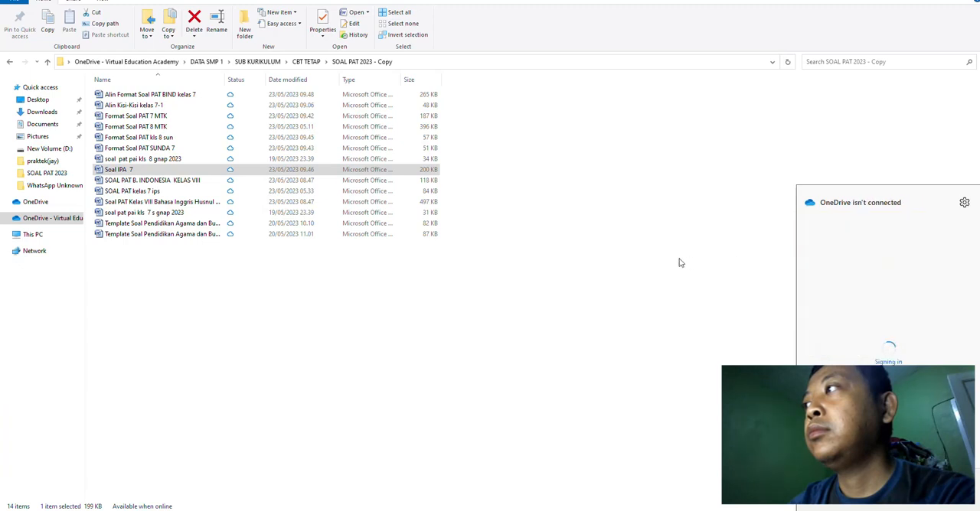
left_click(679, 260)
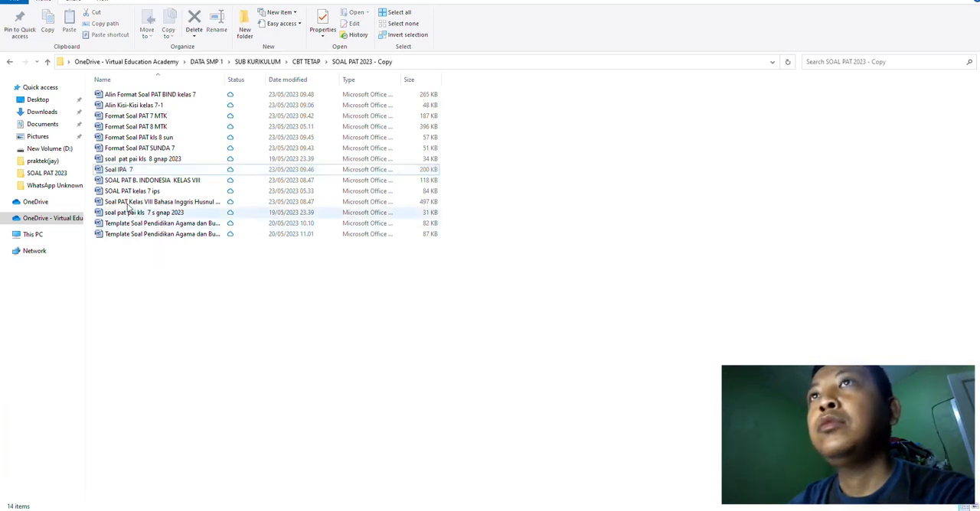
double_click(113, 171)
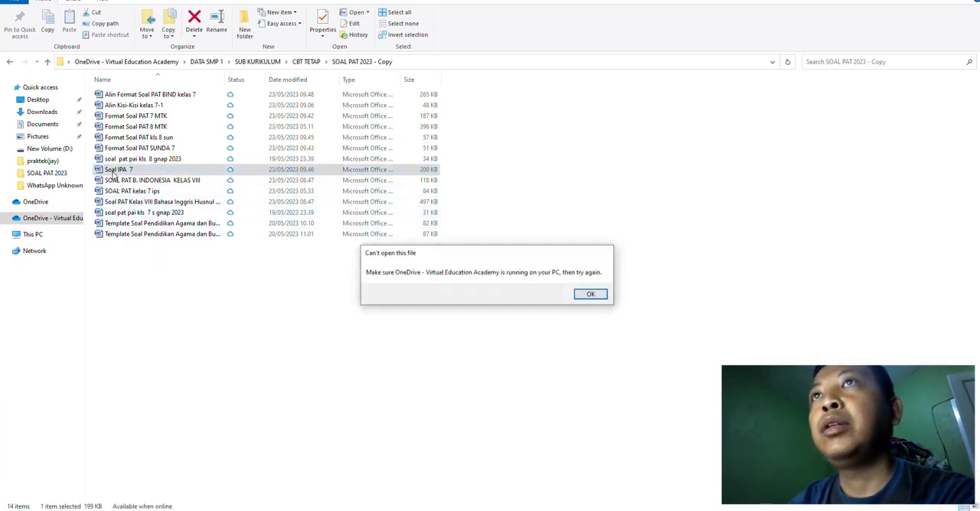
left_click(593, 295)
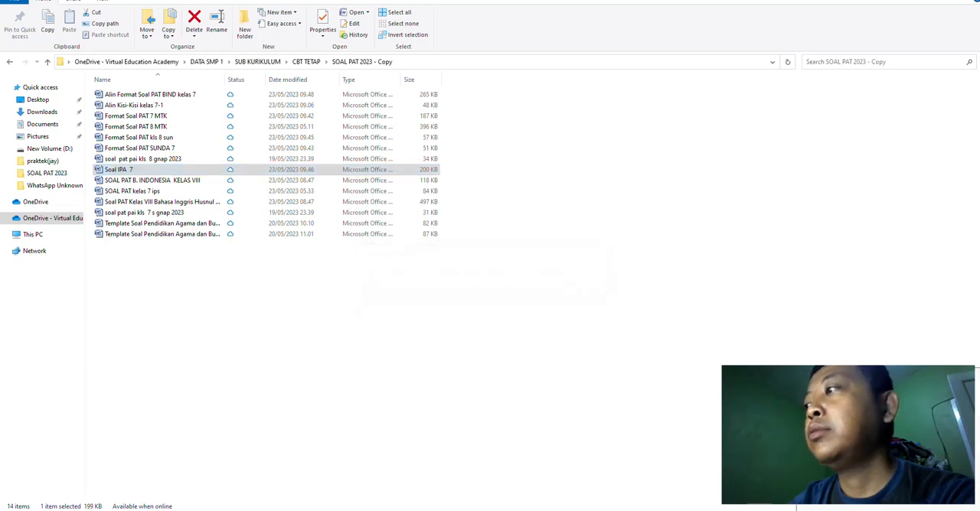
left_click(625, 352)
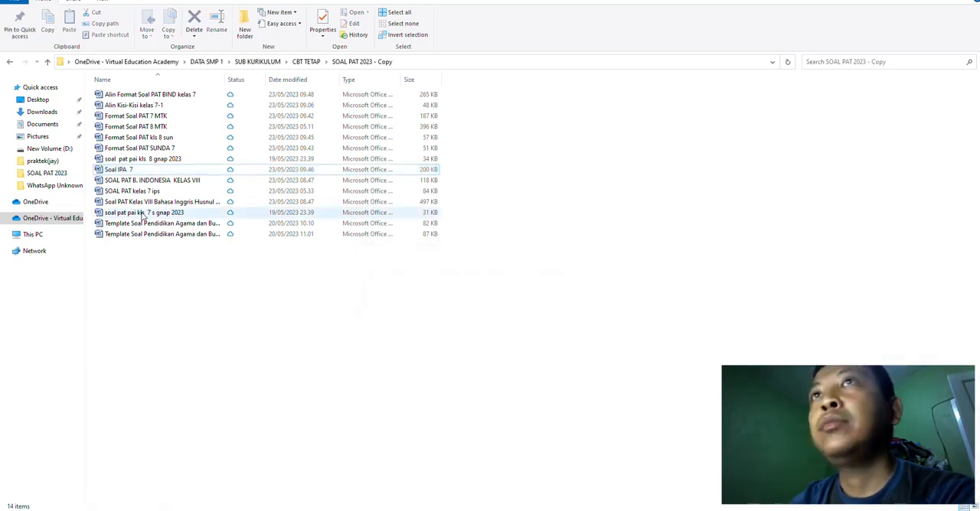
double_click(122, 171)
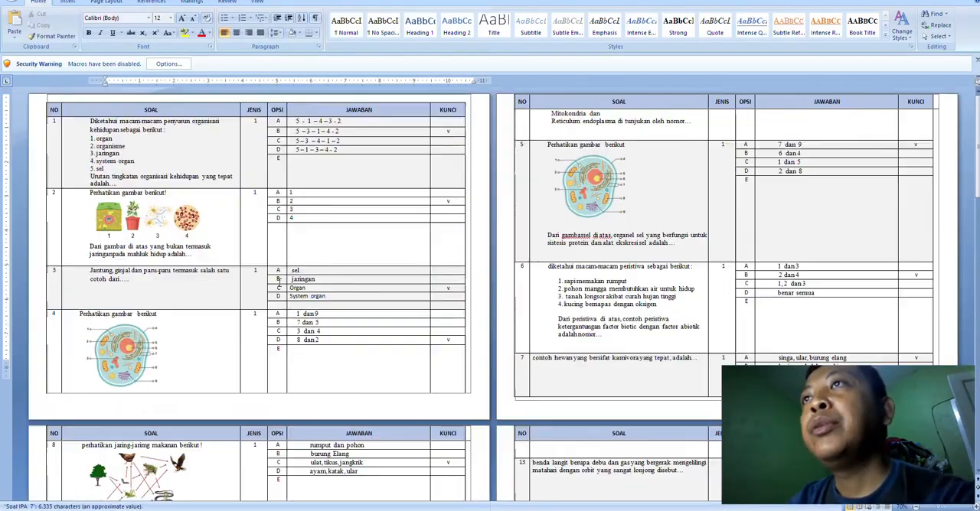
Step: Review the multiple-choice questions, images and answer keys in the copied Soal IPA 7 document
scroll(280, 283, "up", 4)
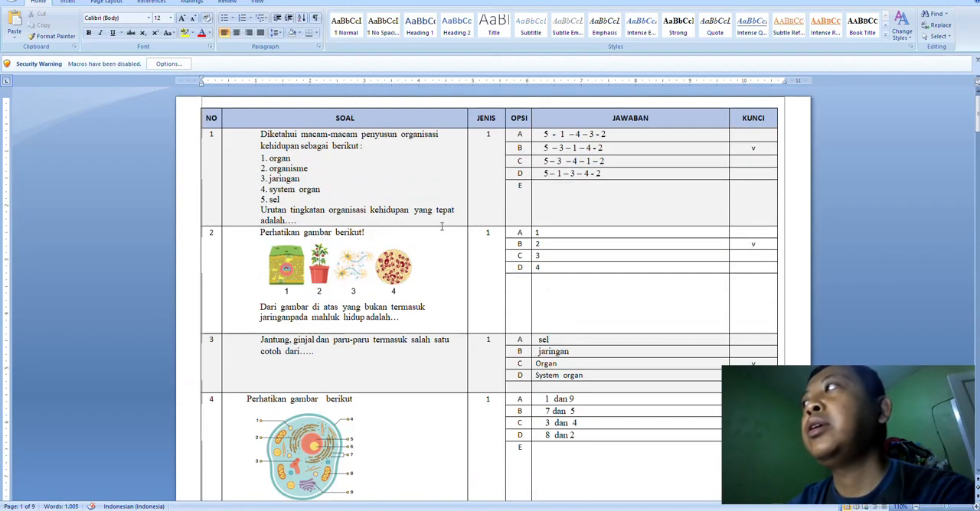
scroll(291, 167, "down", 3)
scroll(291, 167, "down", 20)
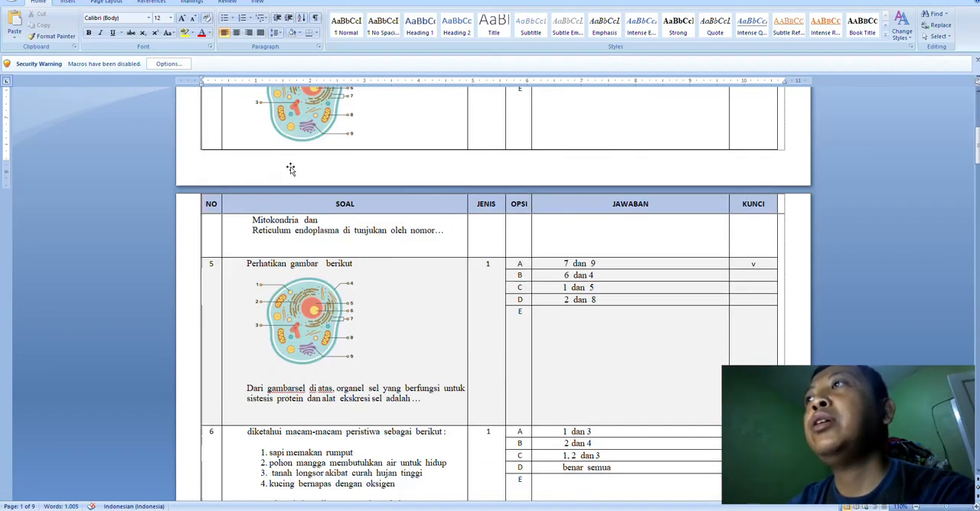
scroll(303, 173, "down", 6)
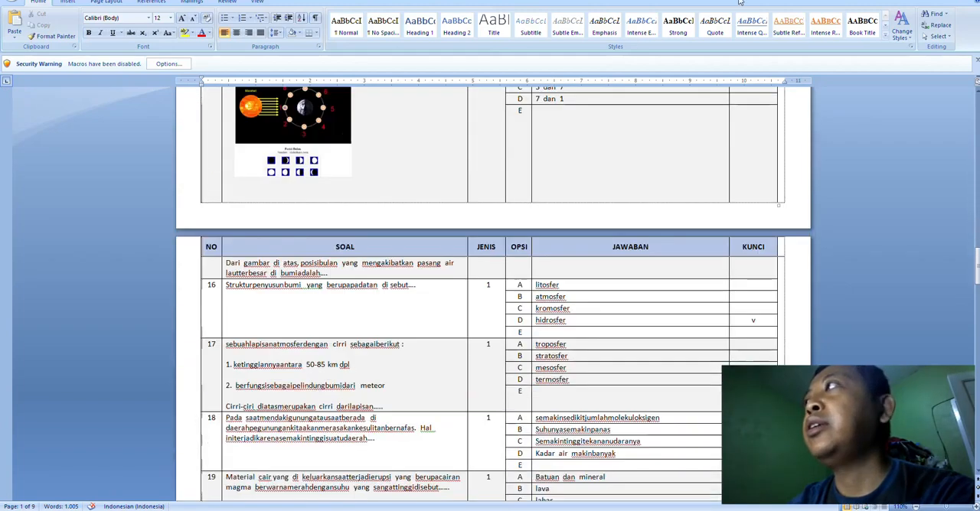
Step: Copy Soal IPA 7 from the SOAL PAT 2023 folder into SOAL PAT 2023 - Copy, replacing the existing file
key("alt+Tab")
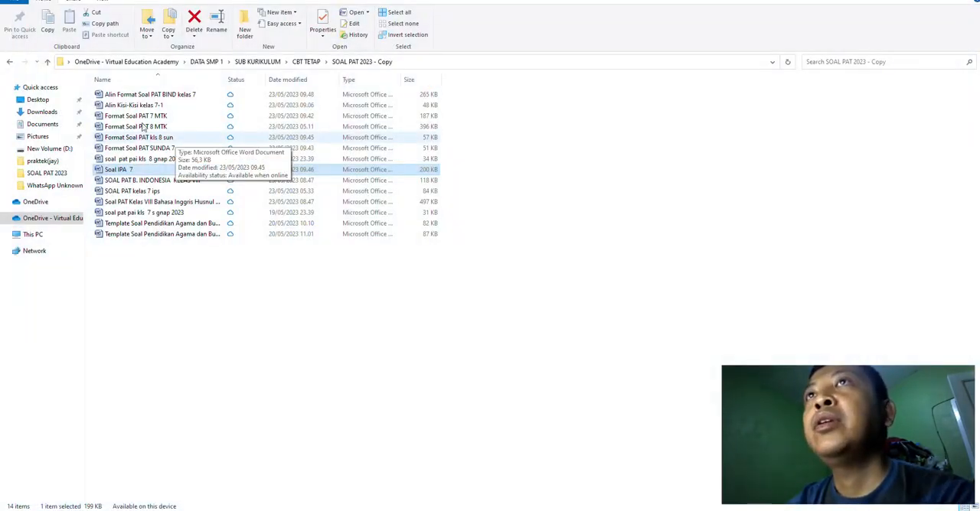
left_click(10, 62)
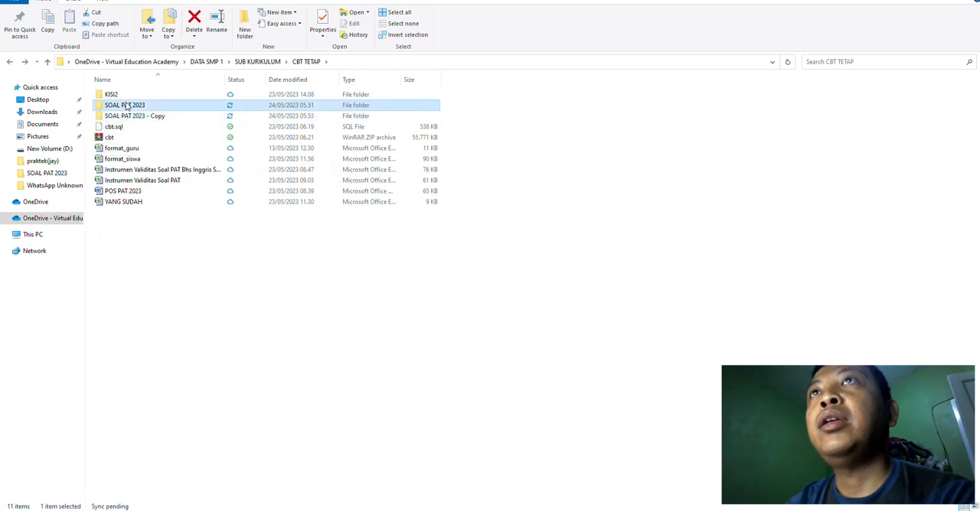
double_click(118, 105)
left_click(118, 159)
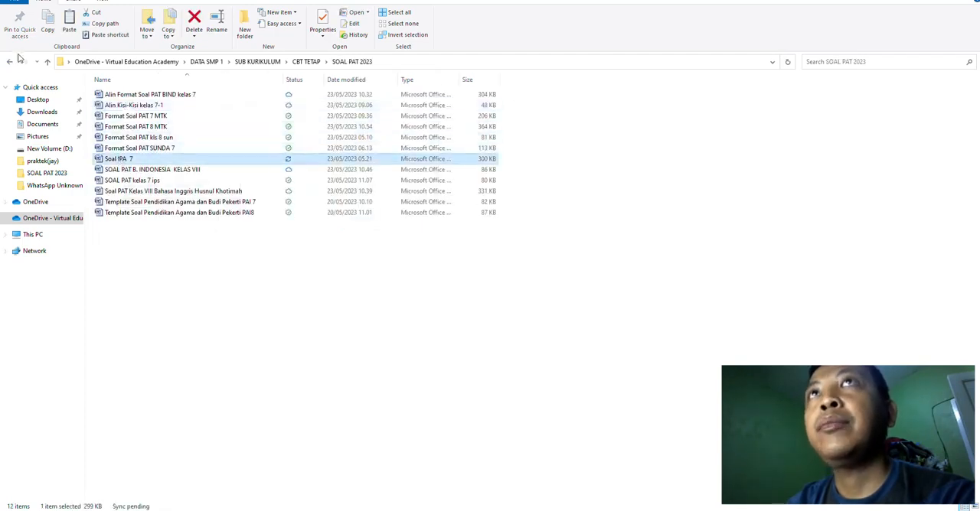
left_click(10, 62)
double_click(130, 116)
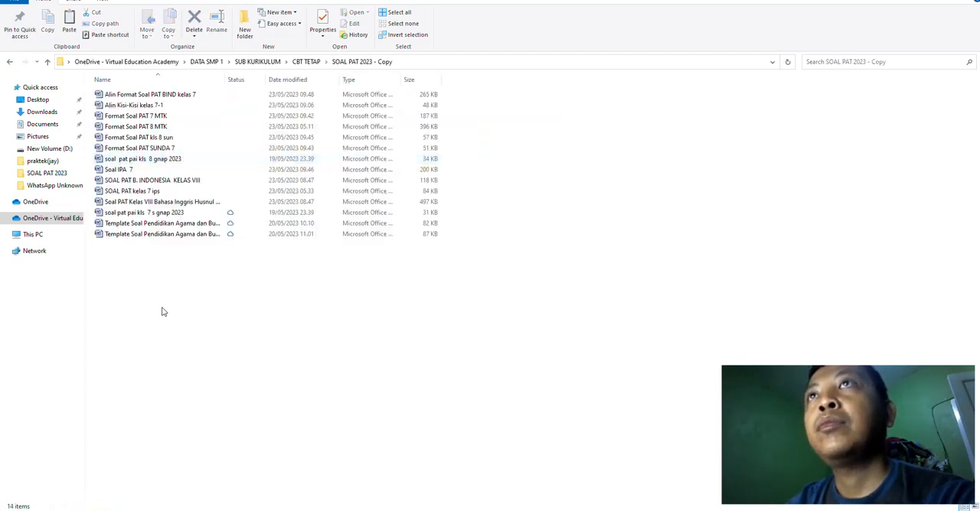
key("ctrl+v")
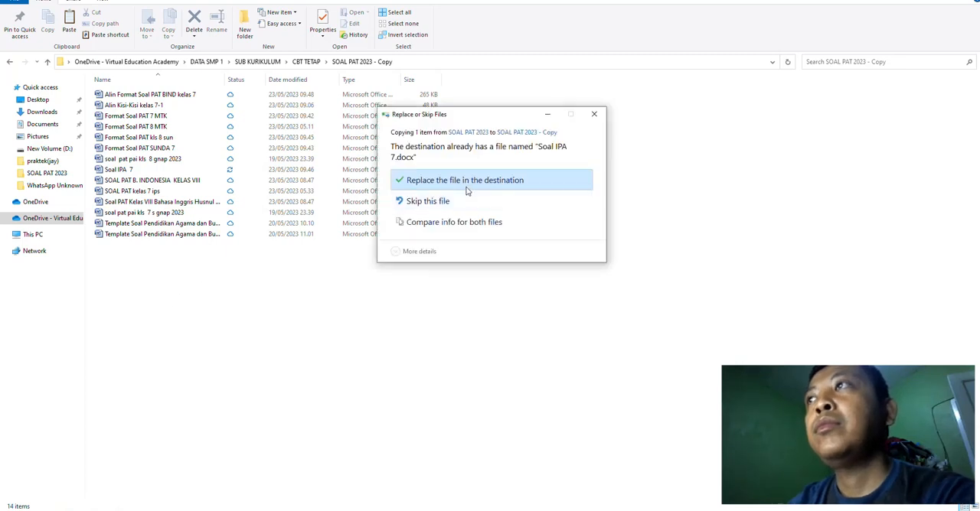
left_click(467, 186)
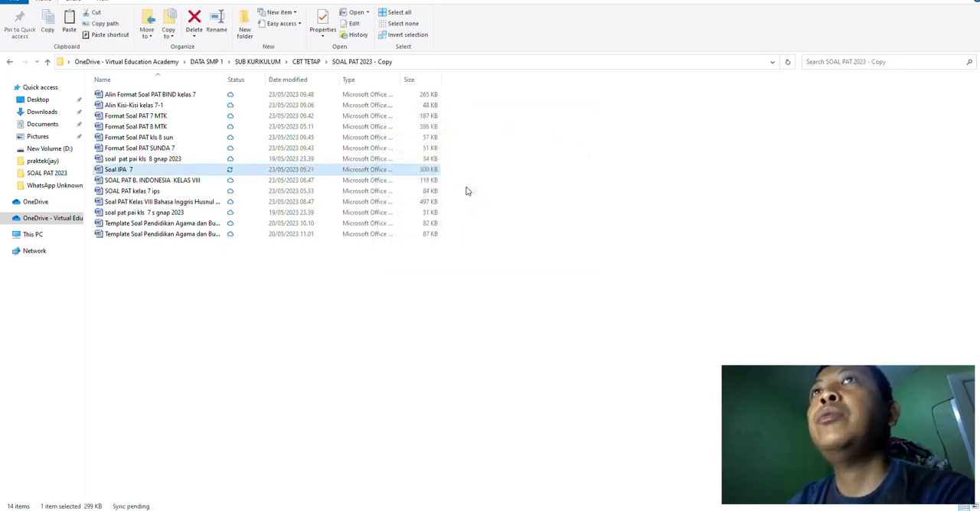
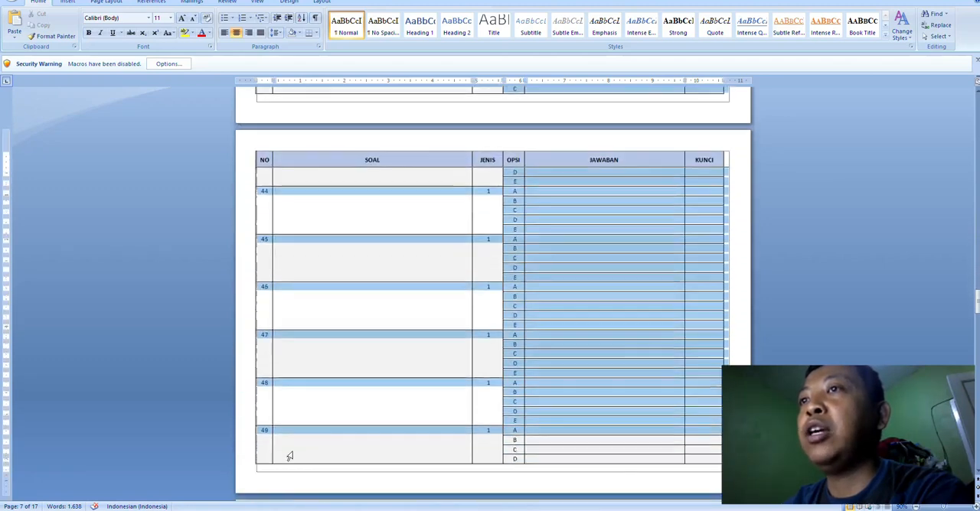
Step: Delete the blank multiple-choice rows through number 50, plus the Soal Pilihan Ganda Kompleks heading and its instruction lines
left_click_drag(290, 457, 287, 301)
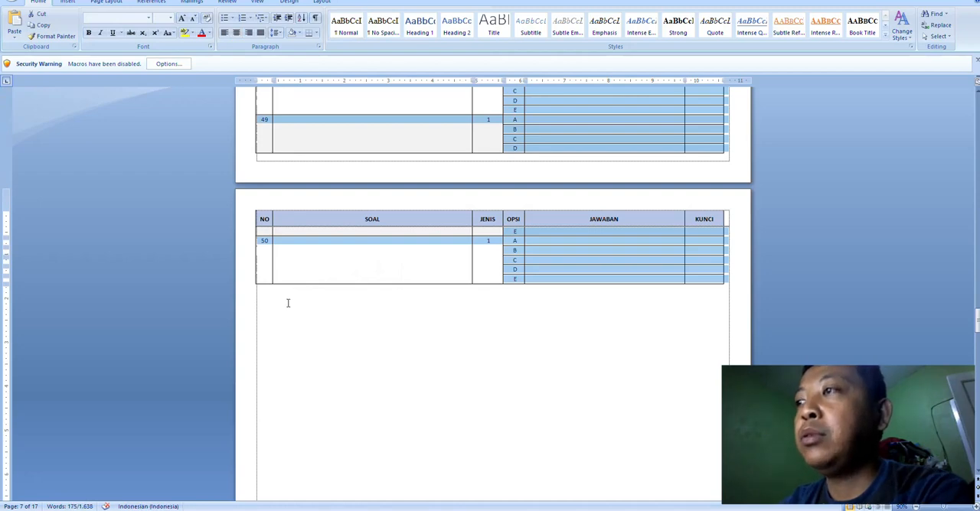
key("BackSpace")
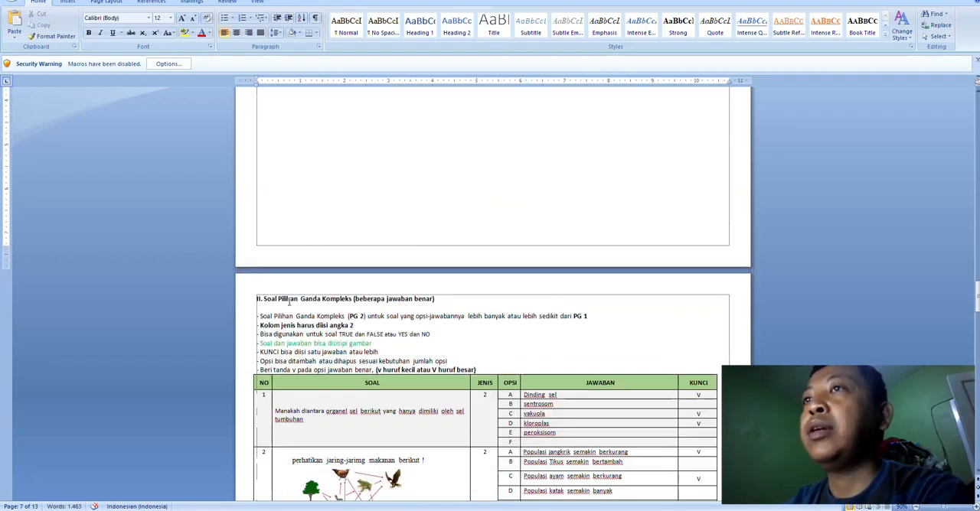
scroll(289, 301, "down", 3)
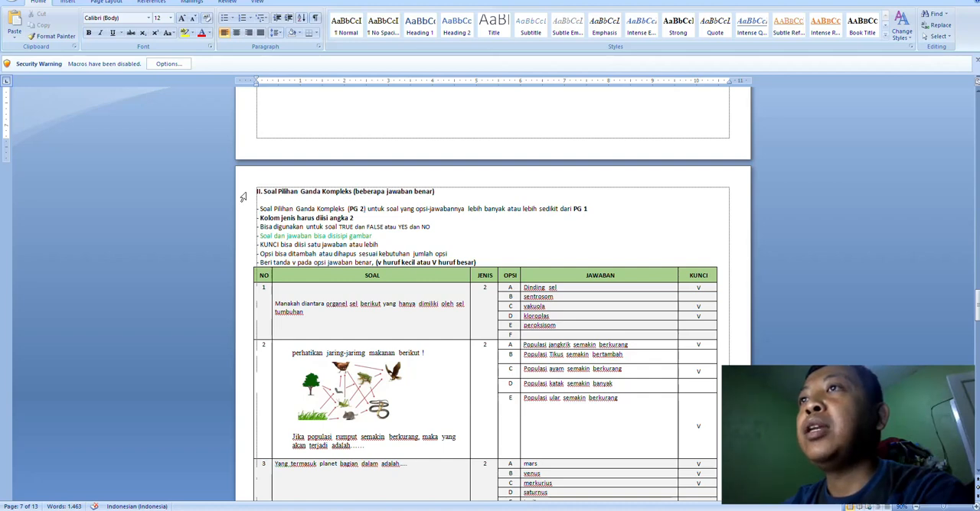
left_click_drag(243, 197, 243, 254)
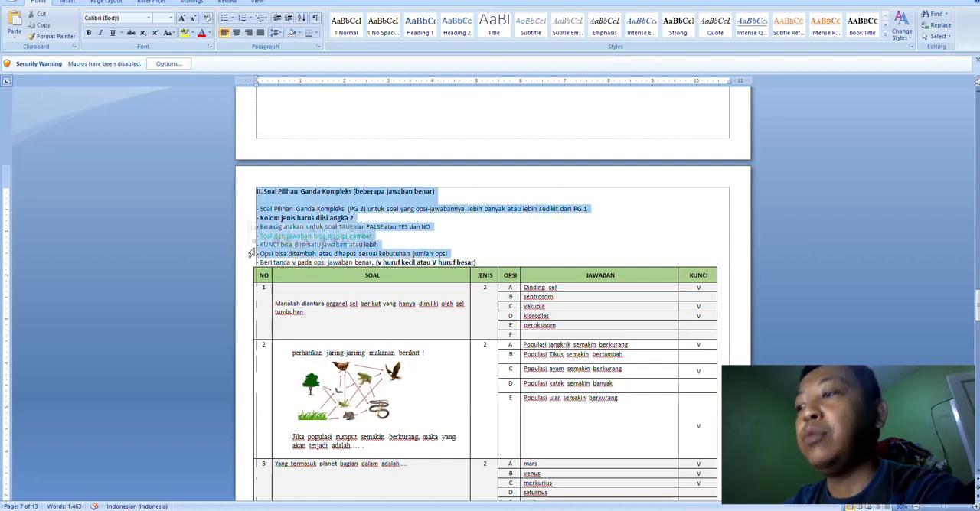
key("Delete")
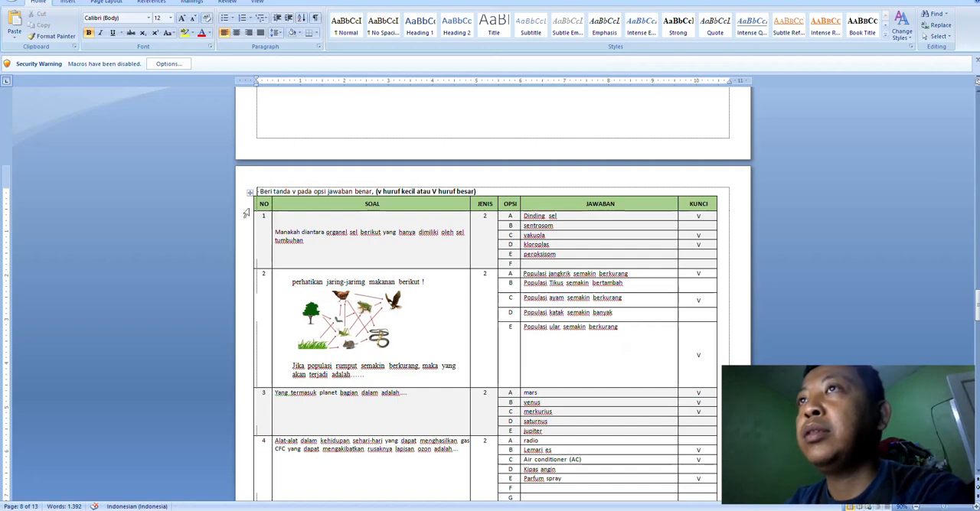
left_click(238, 195)
key("Left")
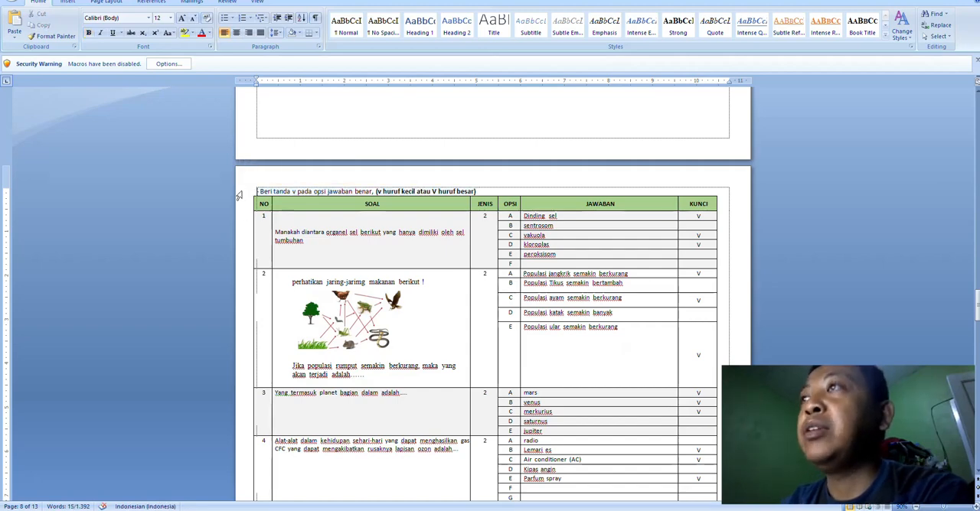
left_click(240, 192)
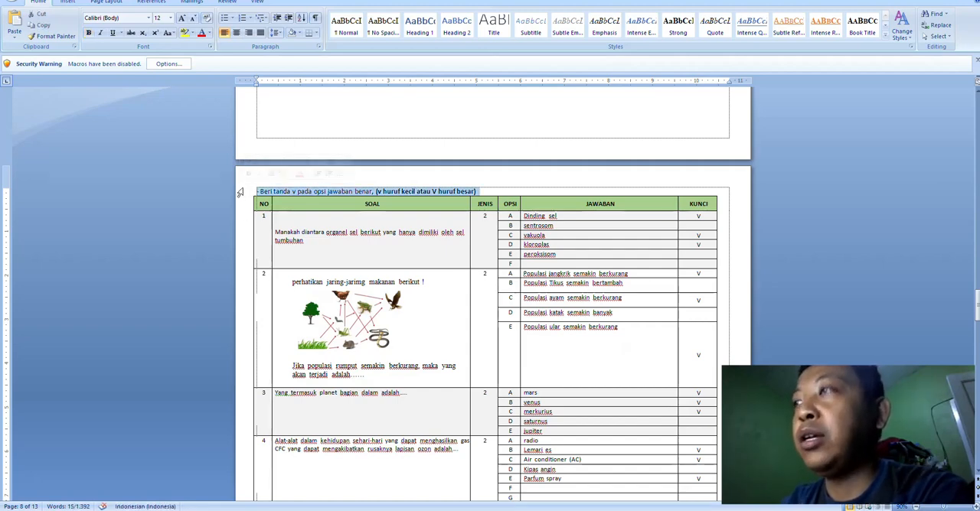
key("Delete")
scroll(461, 237, "down", 1)
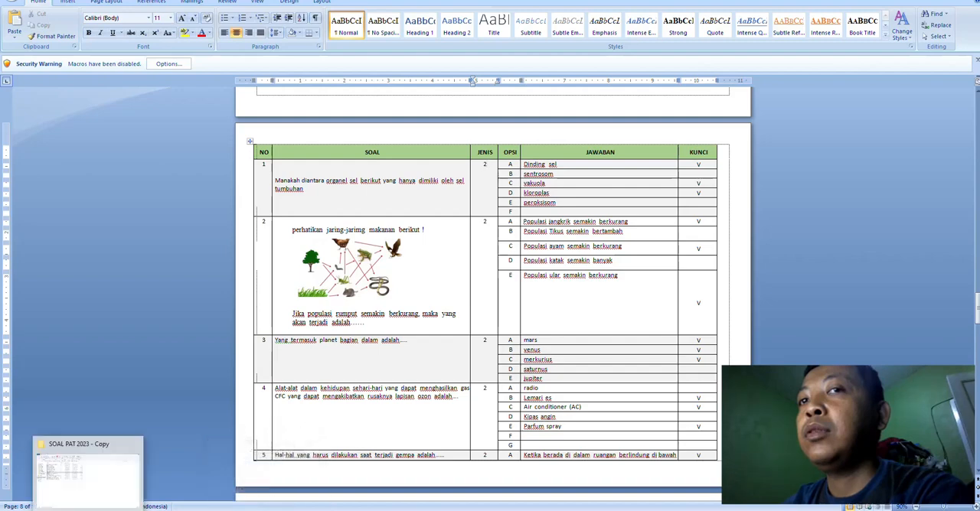
Step: Delete the blank questions 6 to 10 from the complex multiple-choice table
left_click(87, 500)
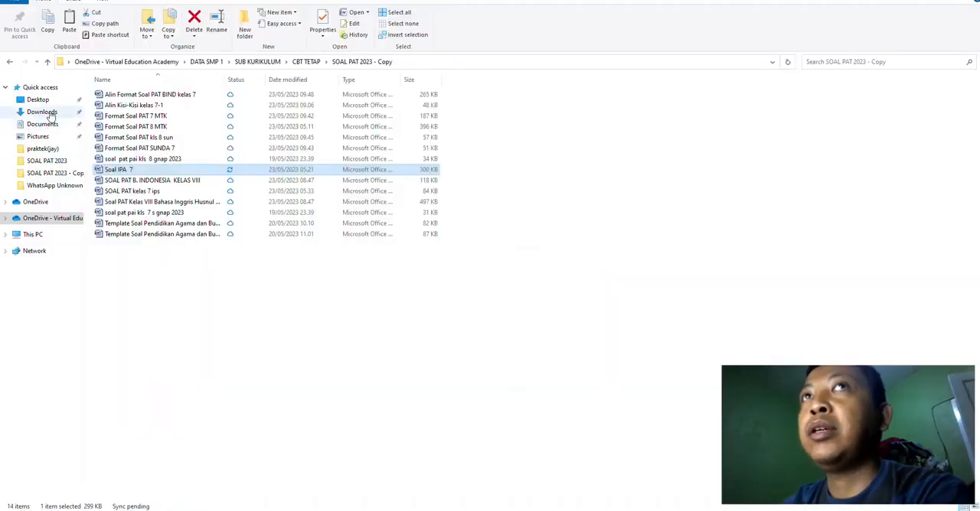
left_click(44, 112)
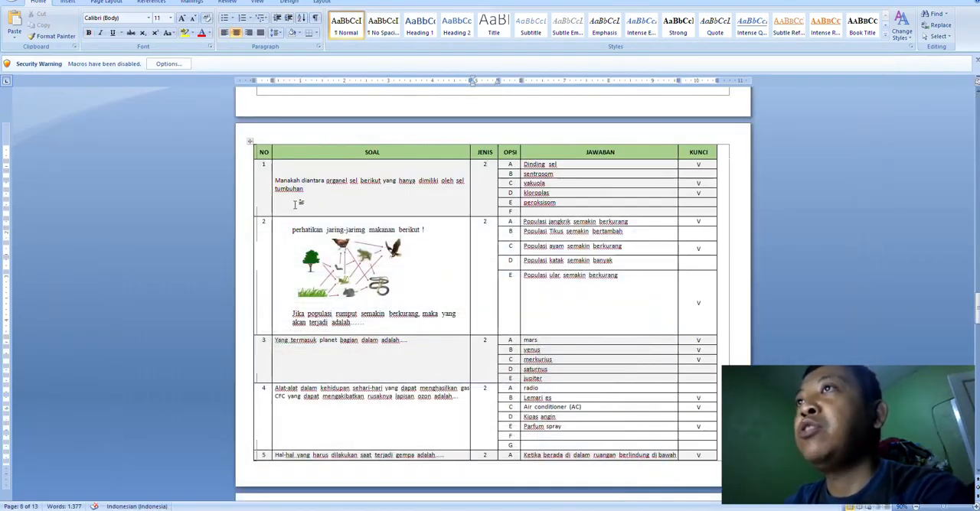
left_click(334, 197)
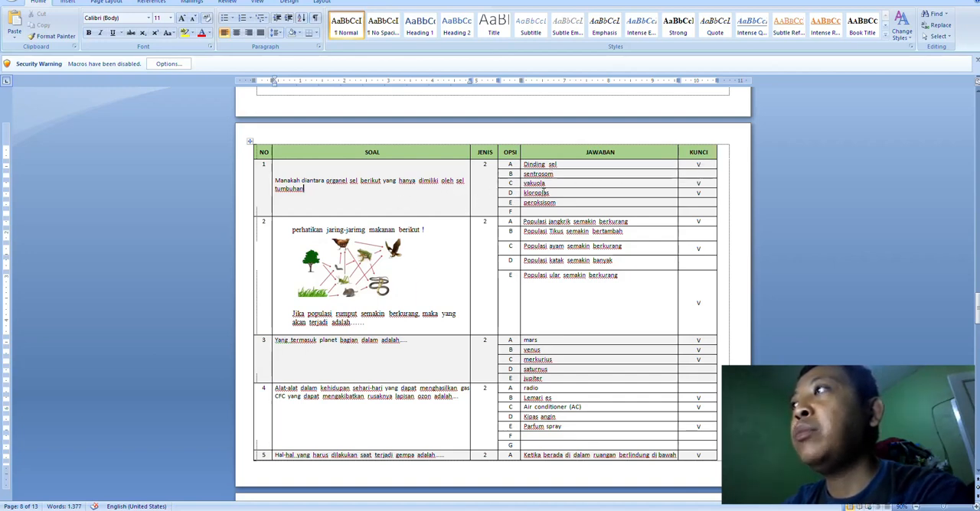
left_click(375, 280)
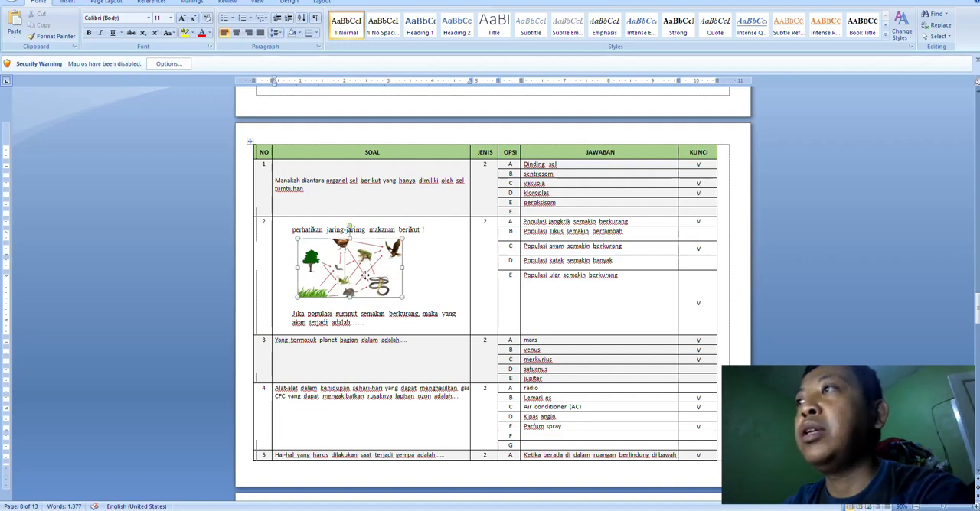
scroll(438, 294, "down", 9)
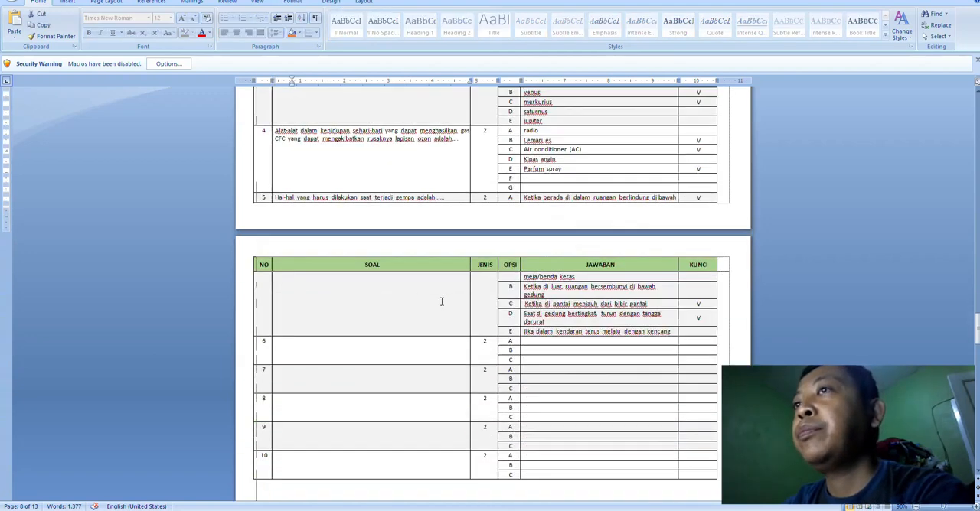
left_click_drag(242, 269, 260, 407)
key("BackSpace")
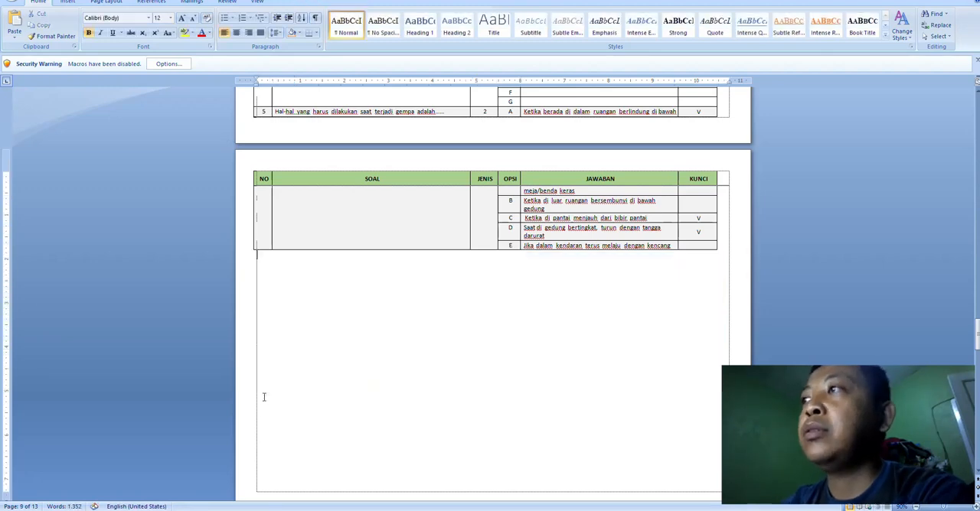
Step: Delete the Soal Menjodohkan heading and all instruction lines above the matching-question table
scroll(245, 321, "down", 15)
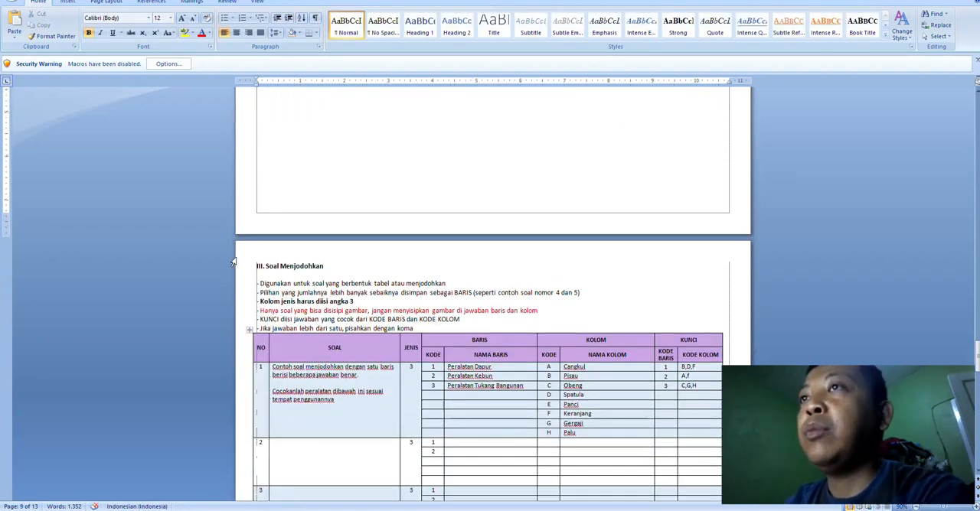
left_click_drag(235, 264, 238, 329)
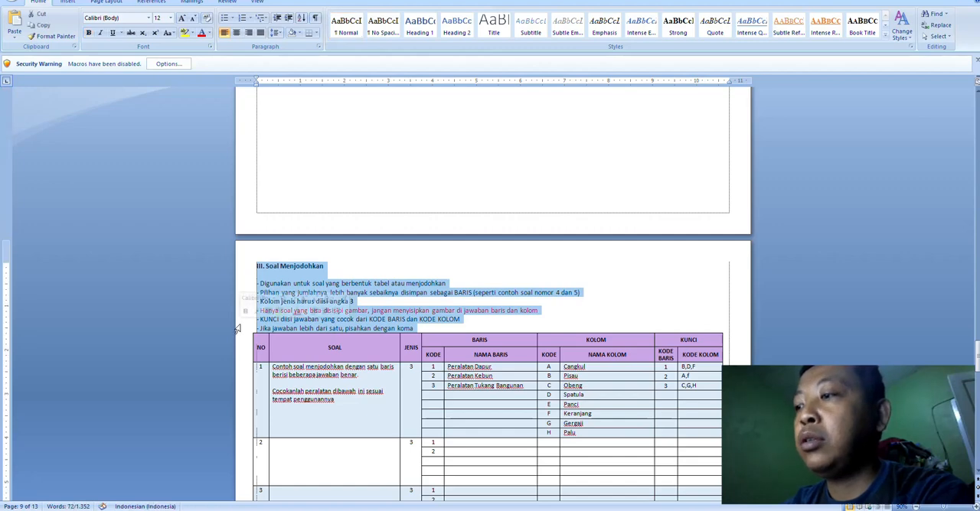
key("BackSpace")
Step: Delete the blank questions 2 to 10 from the matching-question table, keeping only the first example
scroll(637, 394, "down", 2)
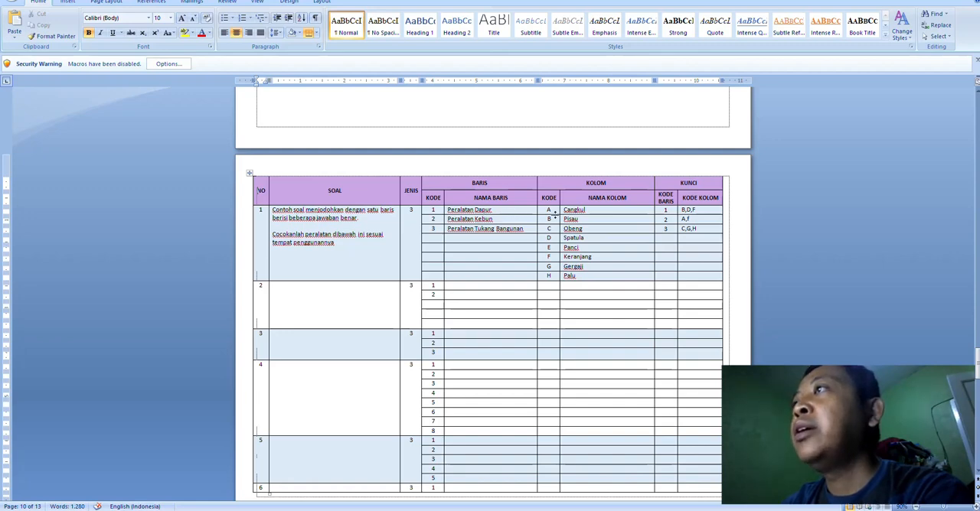
left_click(700, 210)
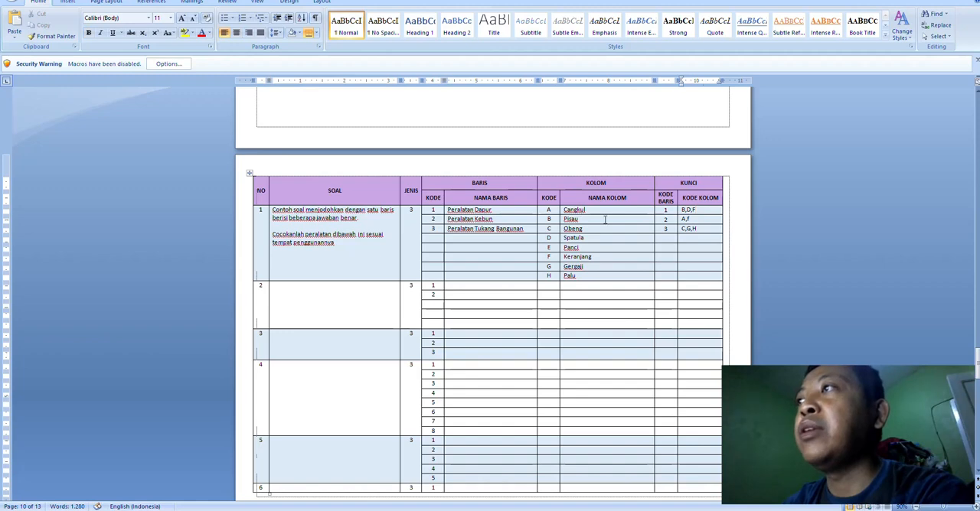
scroll(413, 228, "down", 2)
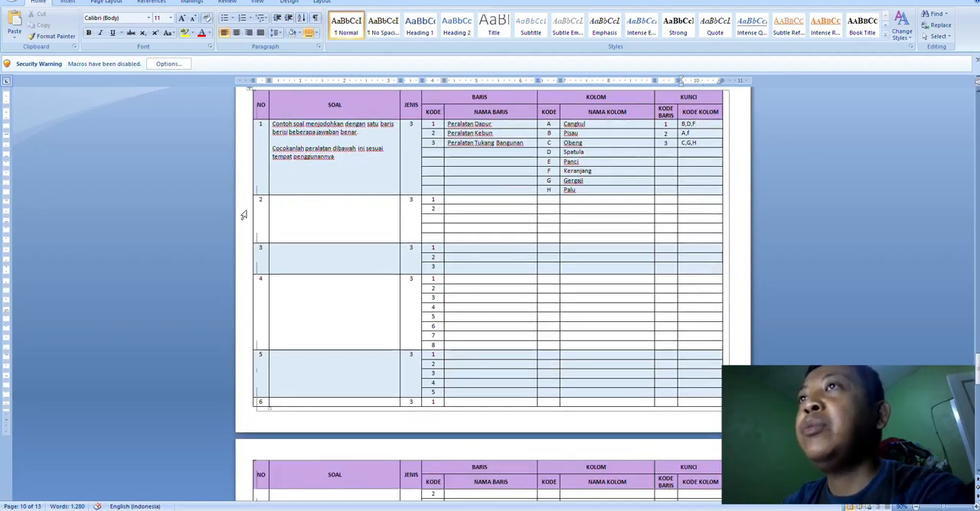
left_click_drag(245, 215, 284, 393)
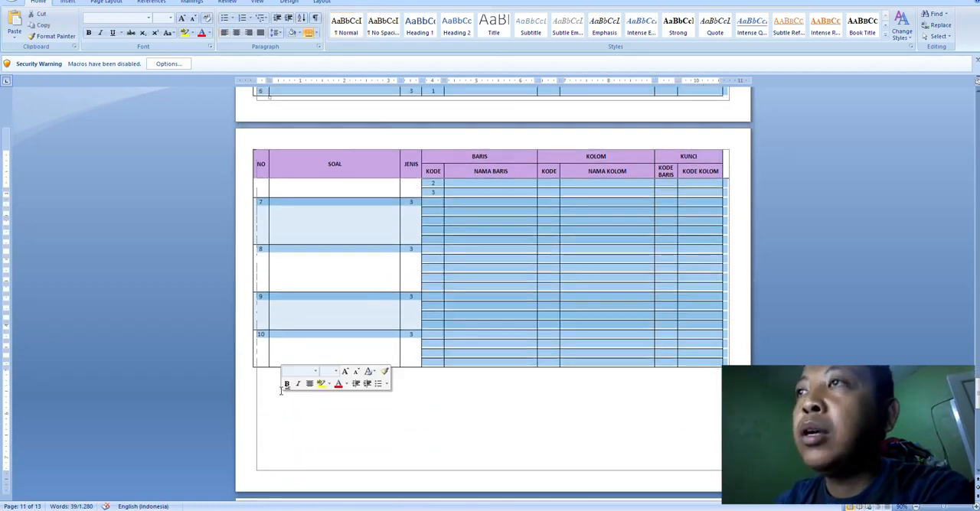
key("BackSpace")
Step: Delete the blank rows 2 to 10 from the Soal Isian Singkat table
scroll(276, 375, "down", 3)
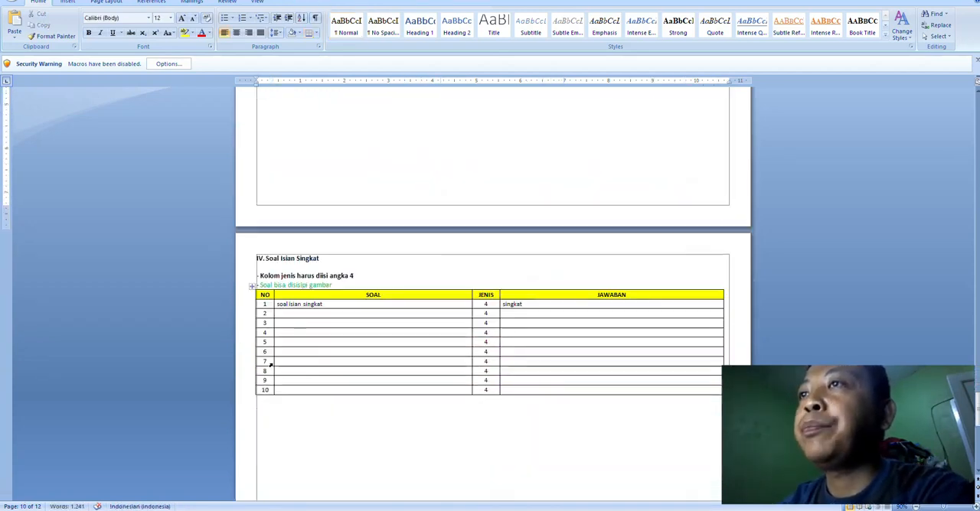
left_click_drag(249, 315, 262, 398)
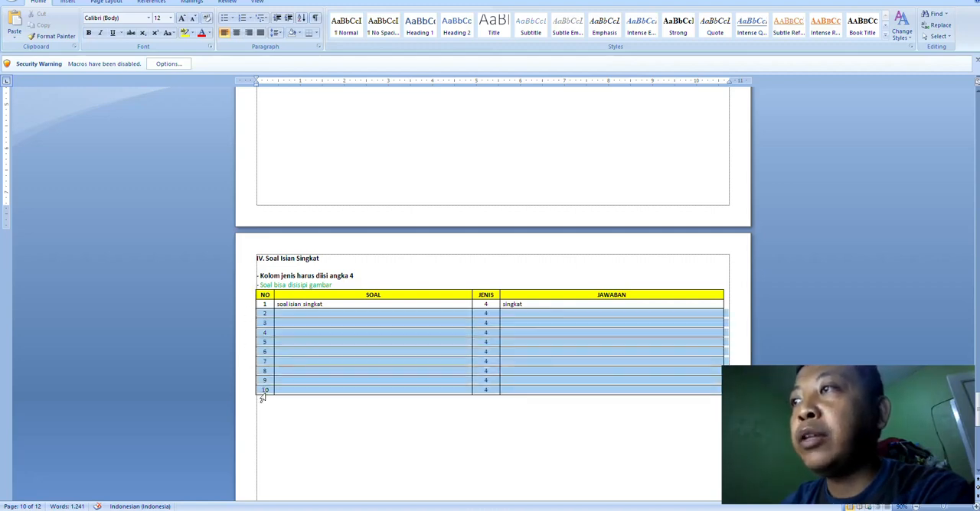
key("BackSpace")
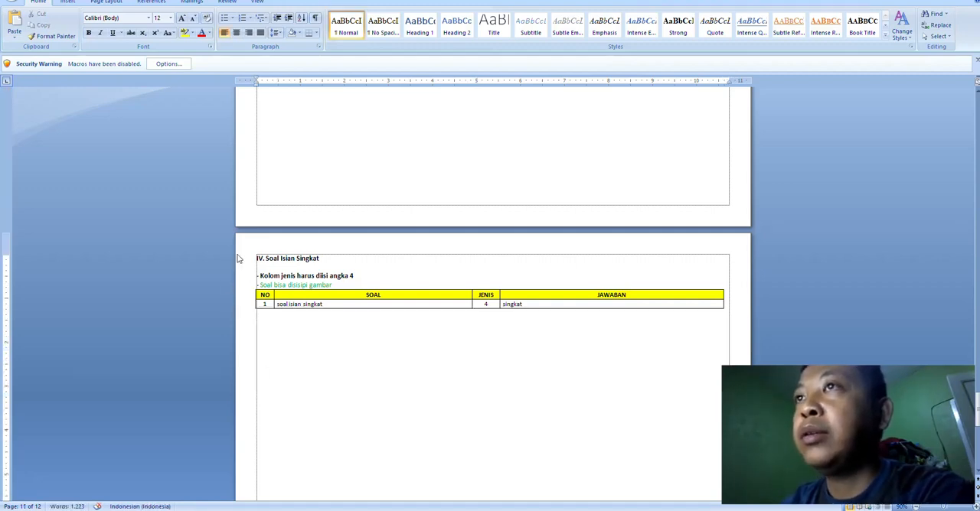
Step: Delete the two instruction lines above the short-answer table, keeping the Soal Isian Singkat heading
left_click_drag(241, 263, 244, 289)
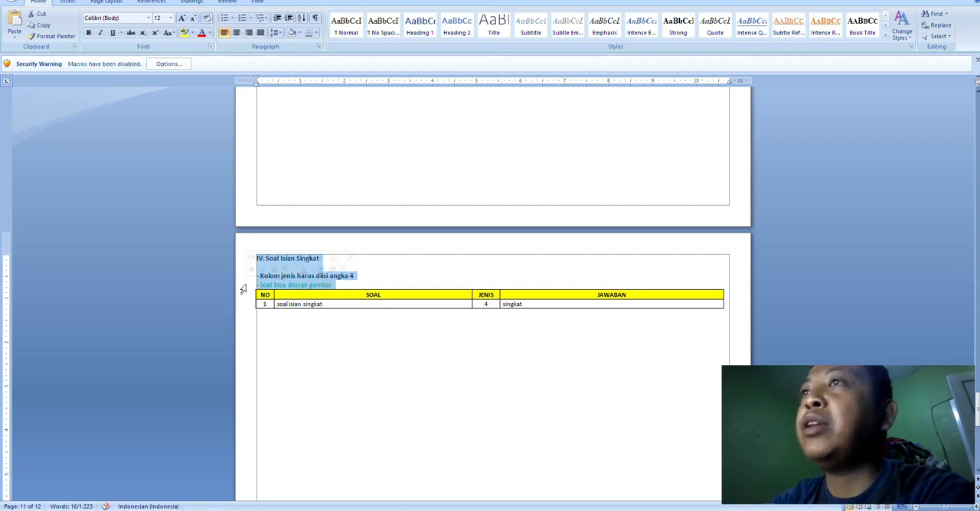
left_click(315, 259)
left_click_drag(238, 279, 242, 286)
key("Left")
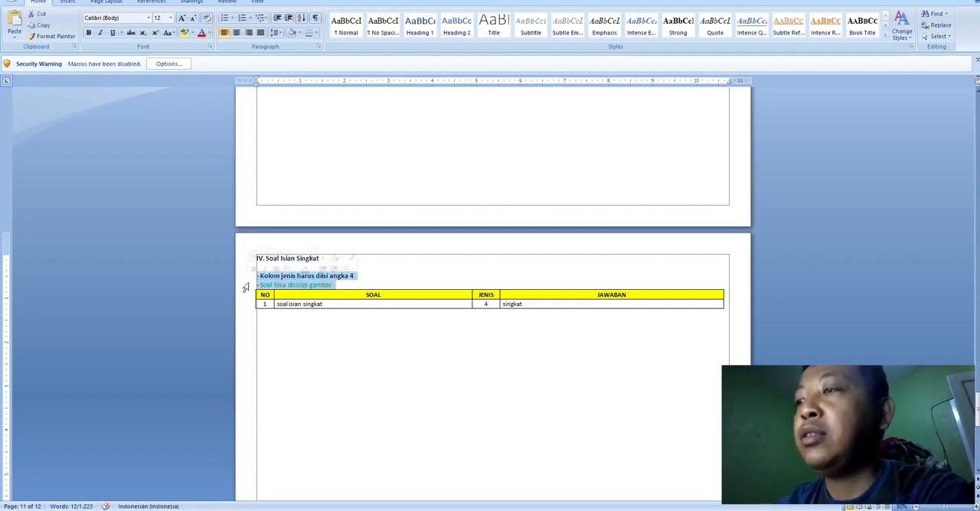
key("Delete")
Step: Delete the instruction lines between the Soal Uraian / Essai heading and its table
scroll(245, 288, "down", 3)
scroll(246, 288, "down", 5)
left_click_drag(244, 239, 245, 249)
key("Delete")
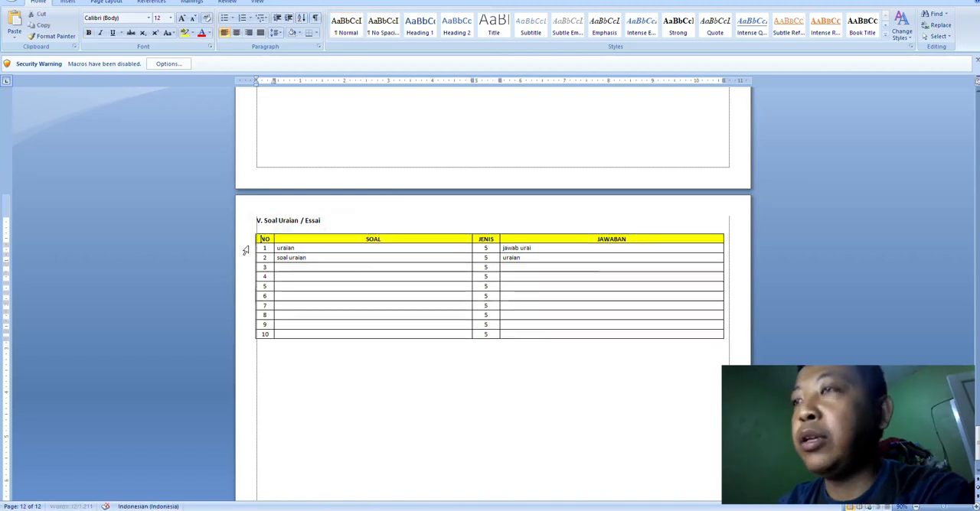
Step: Remove the blank rows 3 to 10 entirely from the Soal Uraian / Essai table, leaving the two essay questions
left_click_drag(243, 270, 266, 335)
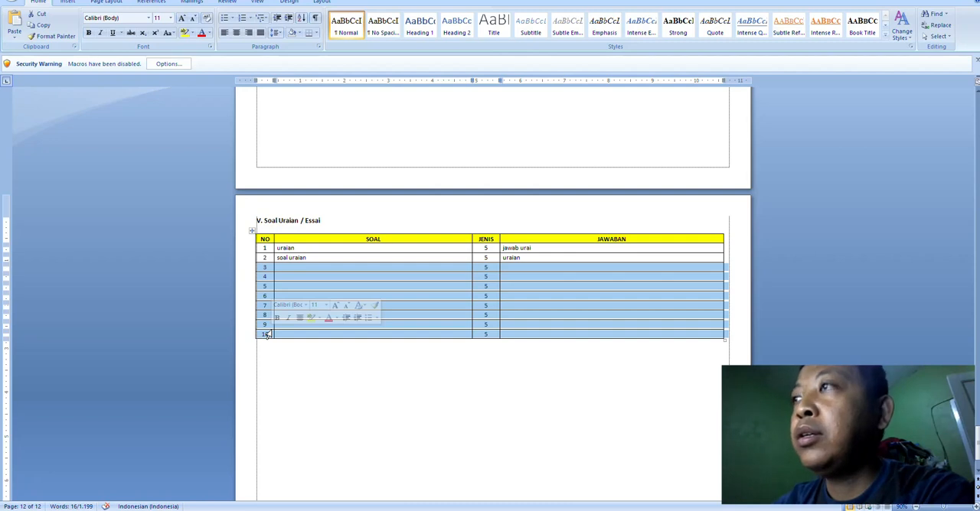
key("Delete")
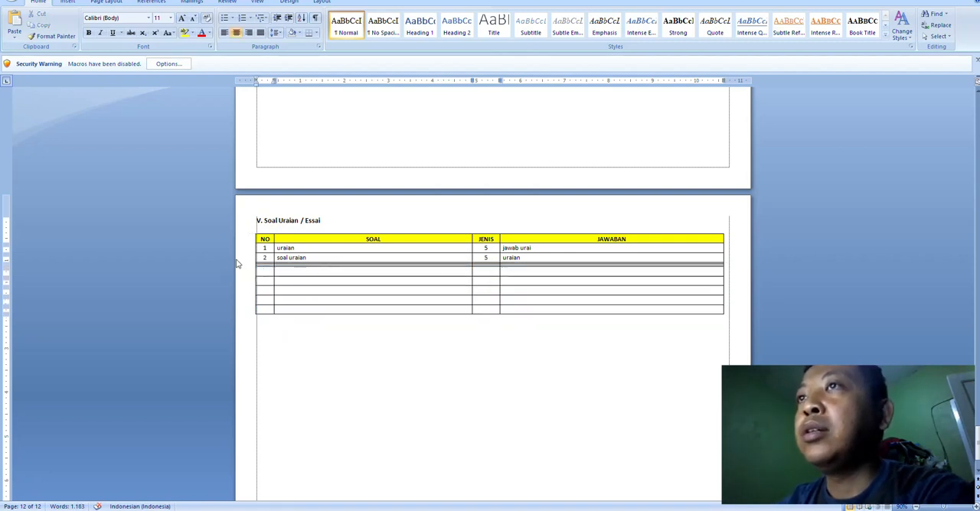
key("ctrl+z")
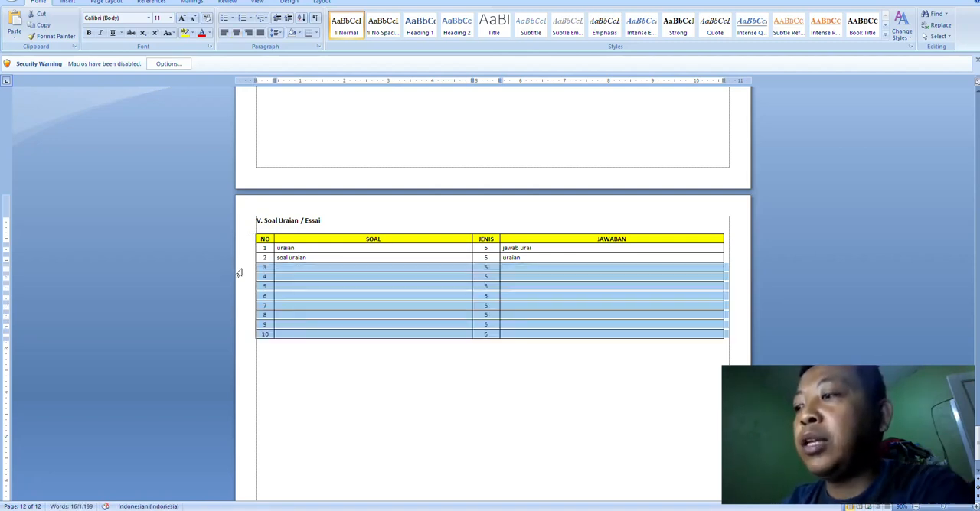
key("BackSpace")
left_click(487, 247)
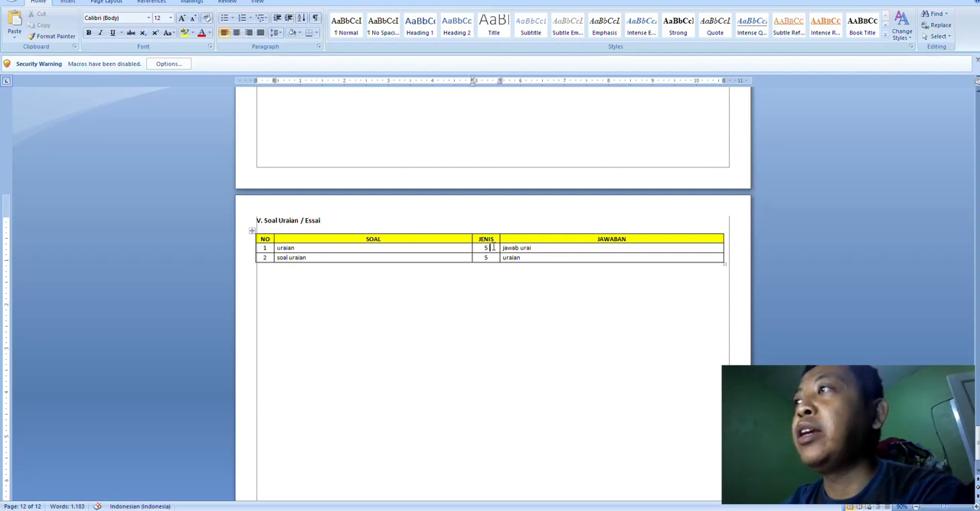
Step: Check the end of the trimmed Soal IPA 7 document and save it
scroll(505, 260, "up", 3)
scroll(505, 260, "down", 4)
scroll(507, 257, "down", 1)
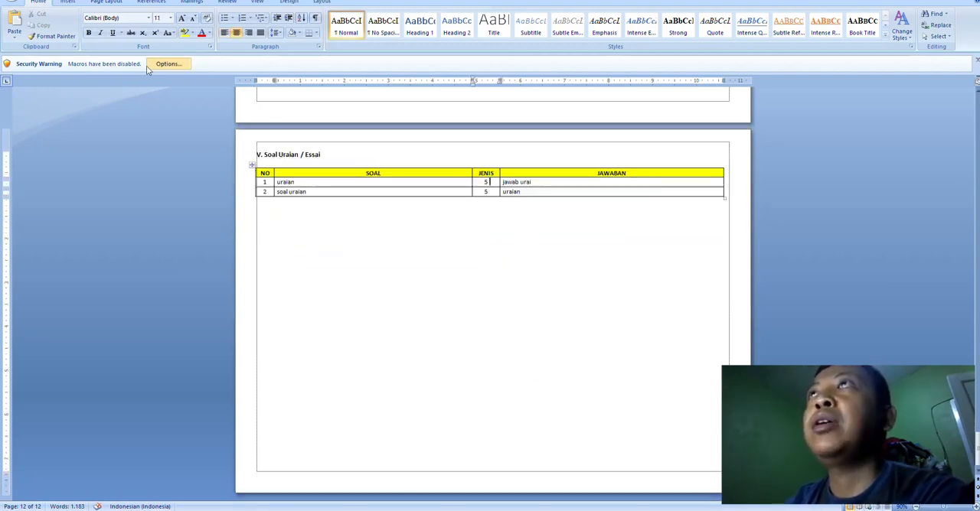
key("ctrl+s")
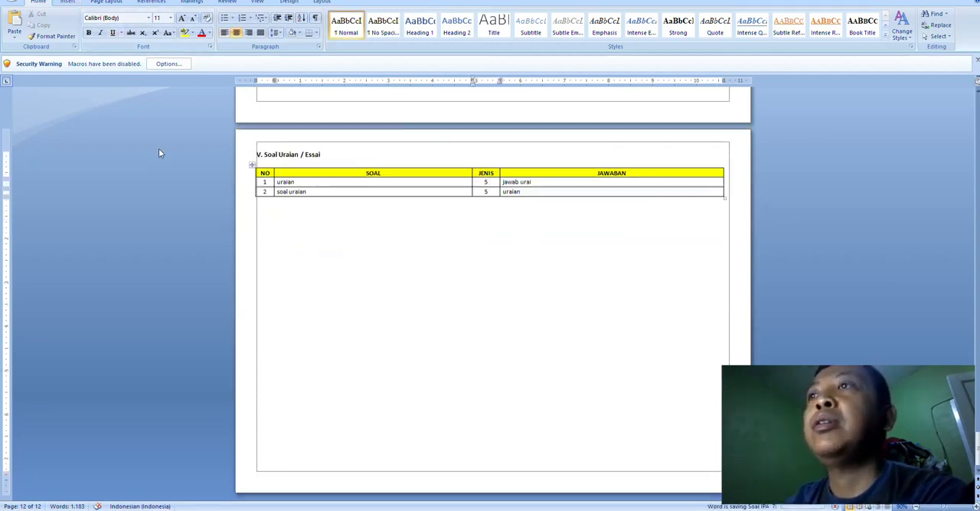
Step: Switch to the Computer Based Test application, return to the Bank Soal list and open the import page for IPAlagi
key("alt+Tab")
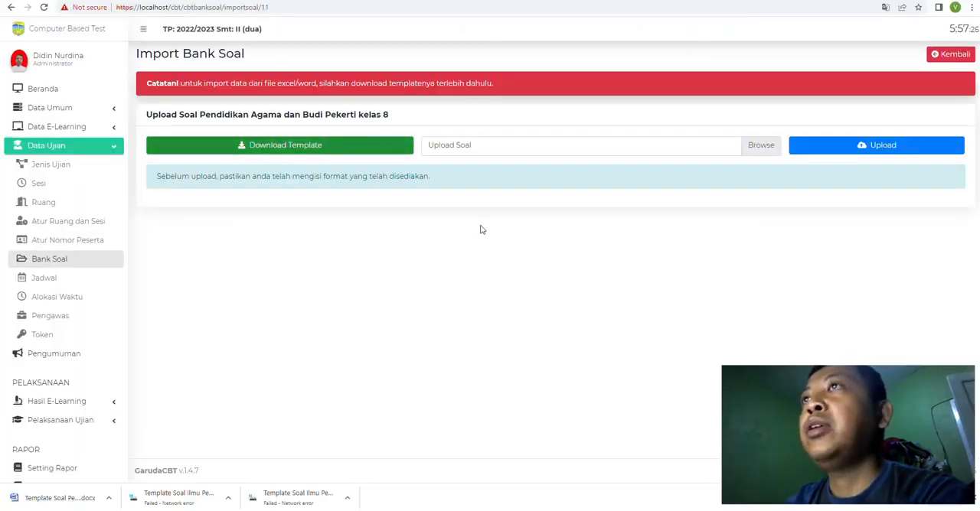
left_click(950, 54)
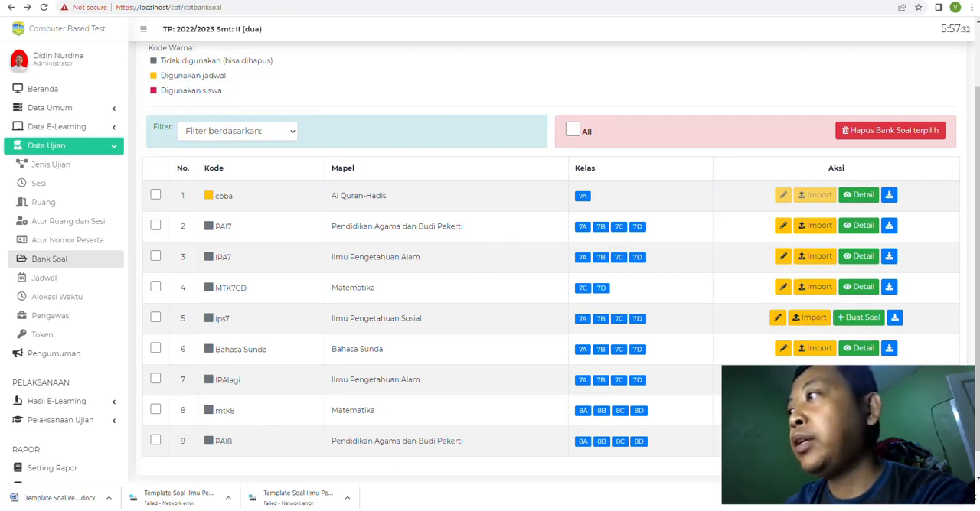
left_click(814, 379)
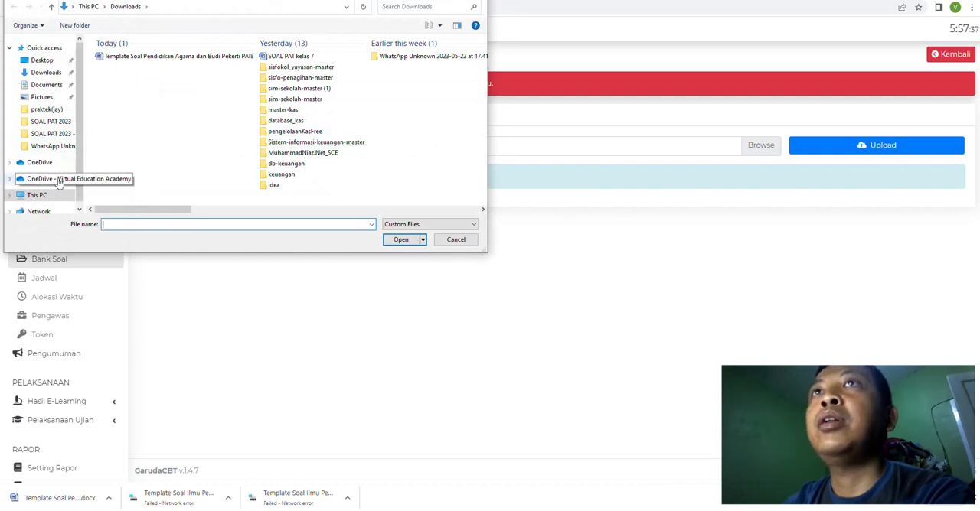
Step: Choose Soal IPA 7.docx for import from OneDrive, under DATA SMP 1, SUB KURIKULUM, CBT TETAP, SOAL PAT 2023 - Copy
left_click(67, 178)
scroll(135, 166, "down", 2)
scroll(192, 161, "up", 2)
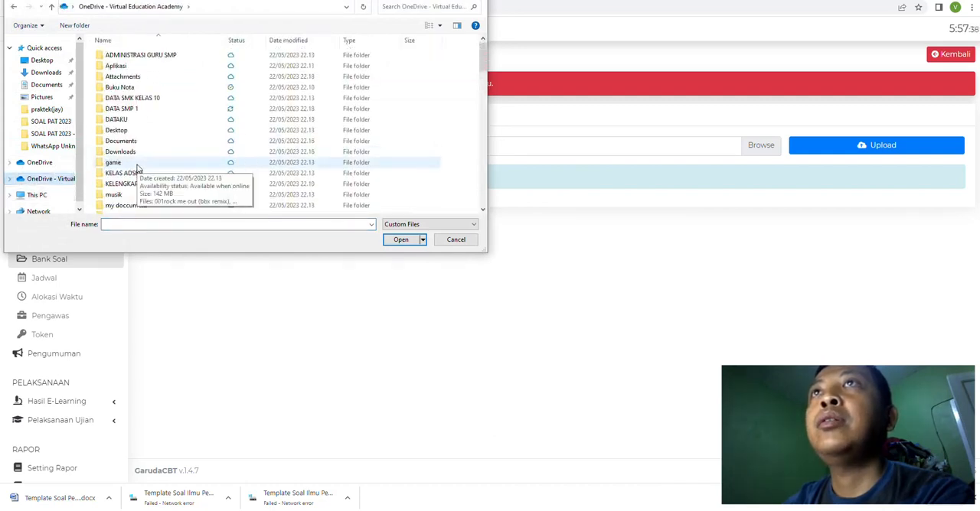
double_click(126, 109)
double_click(138, 163)
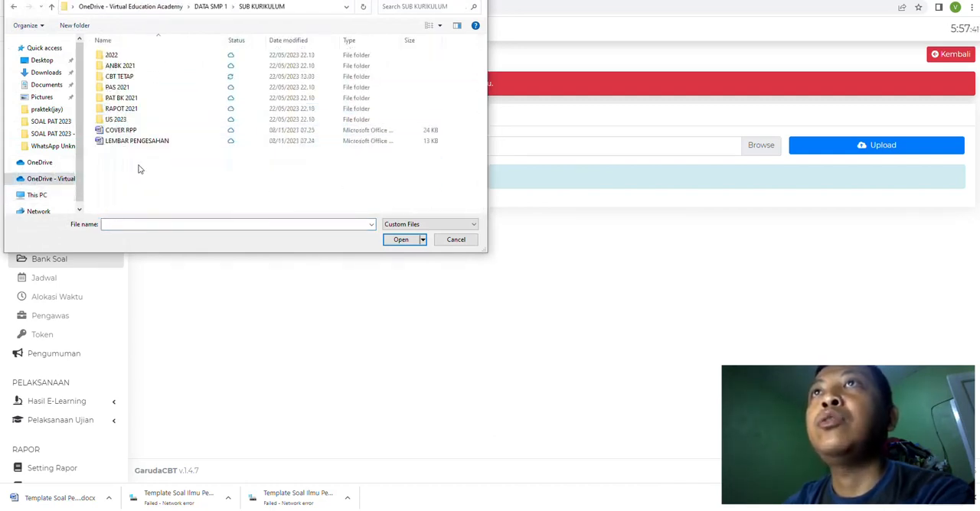
double_click(120, 77)
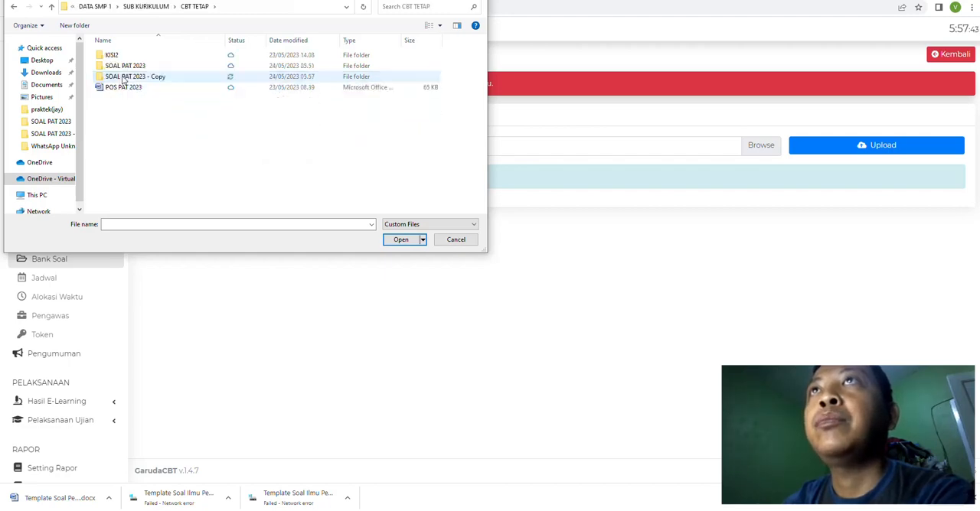
left_click(124, 79)
double_click(124, 79)
left_click(119, 132)
double_click(119, 132)
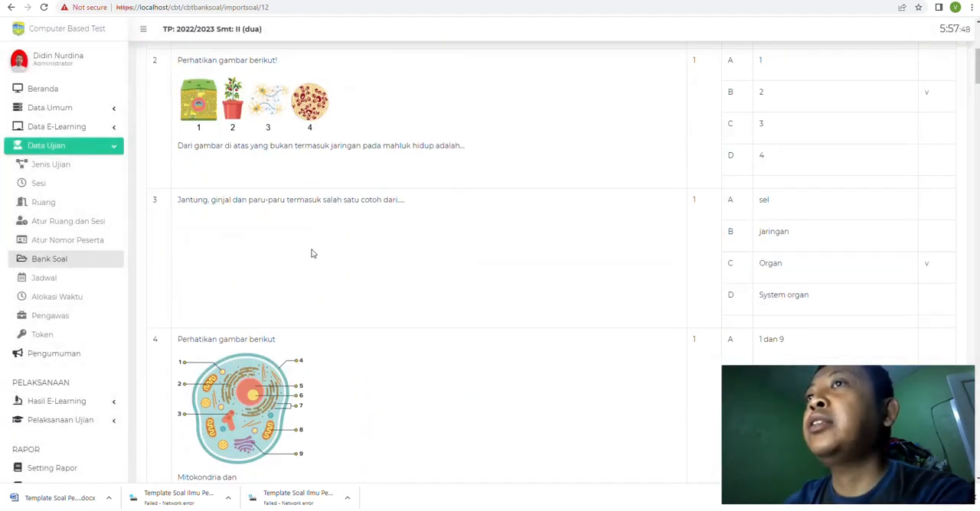
Step: Compare the first multiple-choice questions in the import preview with the tables in the Soal IPA 7 Word document
scroll(313, 253, "down", 5)
mouse_move(267, 505)
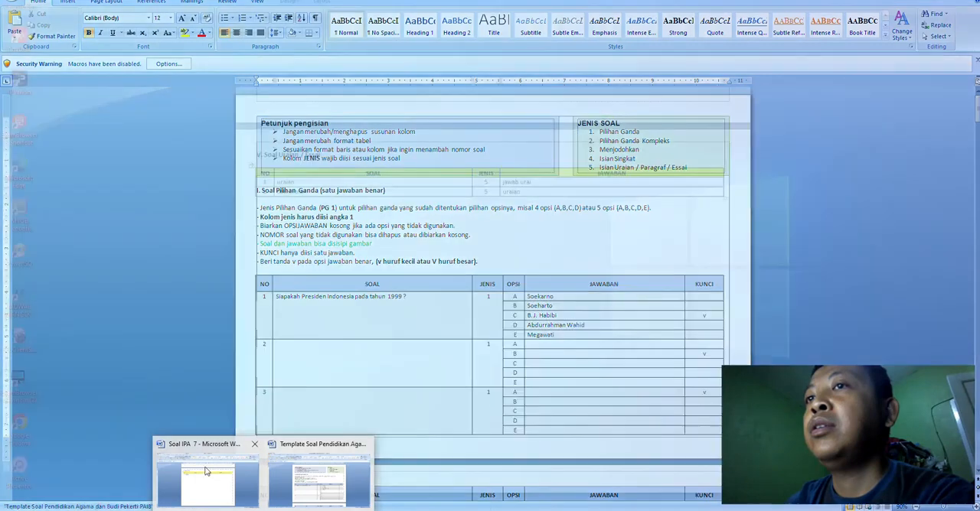
left_click(338, 469)
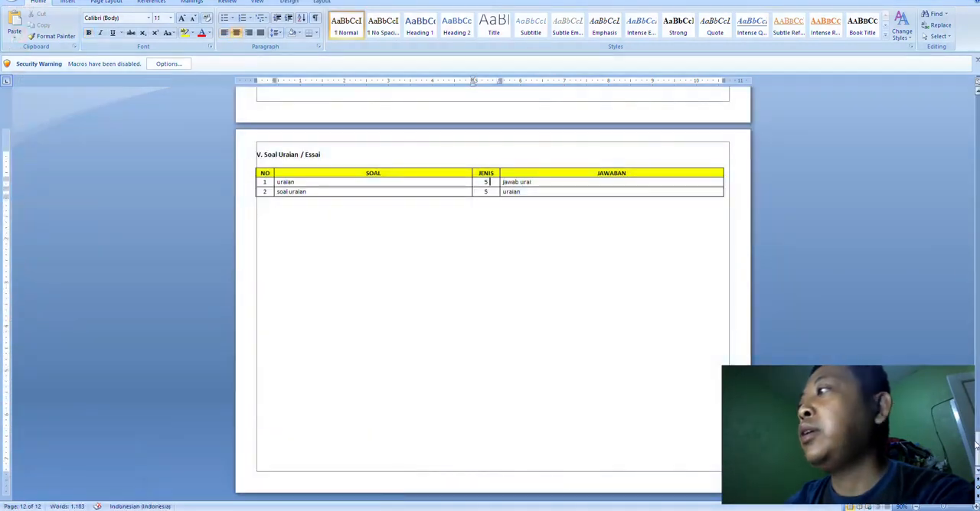
scroll(975, 444, "up", 4)
scroll(493, 294, "up", 10)
left_click(408, 325)
scroll(494, 306, "down", 6)
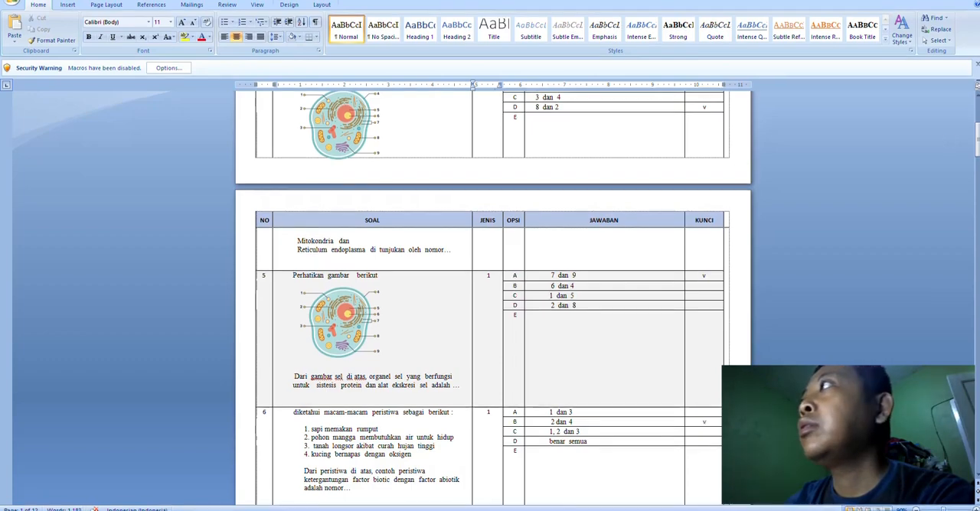
left_click(940, 2)
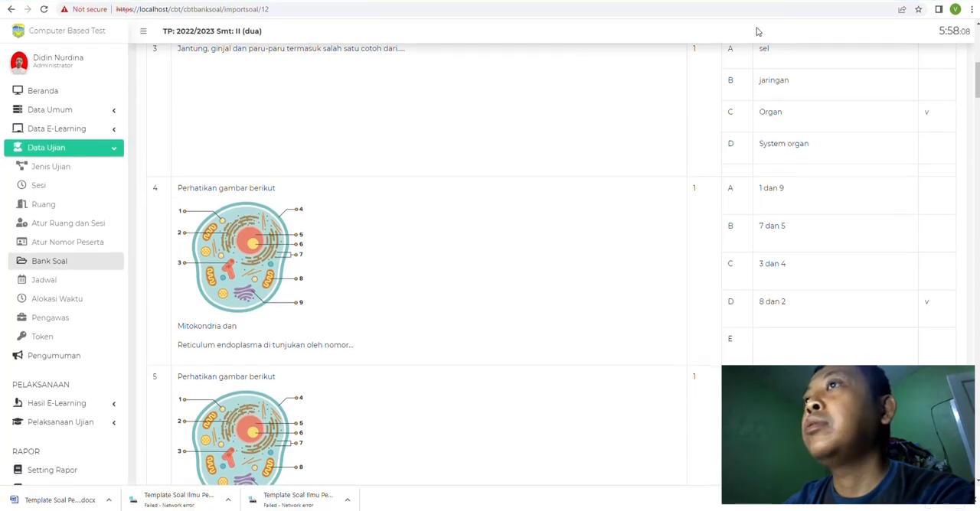
Step: Check the rest of the import preview, including the complex multiple-choice table, against the Soal IPA 7 Word document
scroll(505, 307, "down", 10)
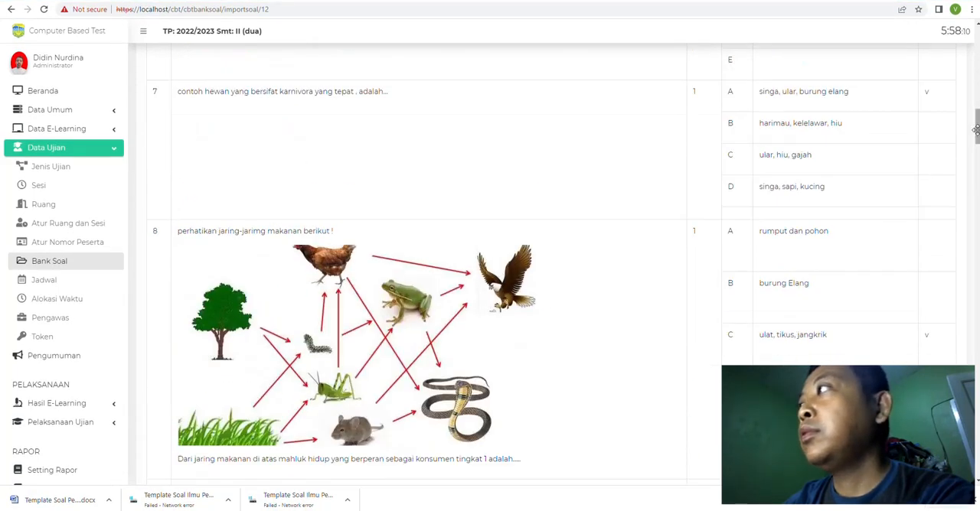
left_click_drag(976, 130, 964, 306)
scroll(608, 411, "down", 5)
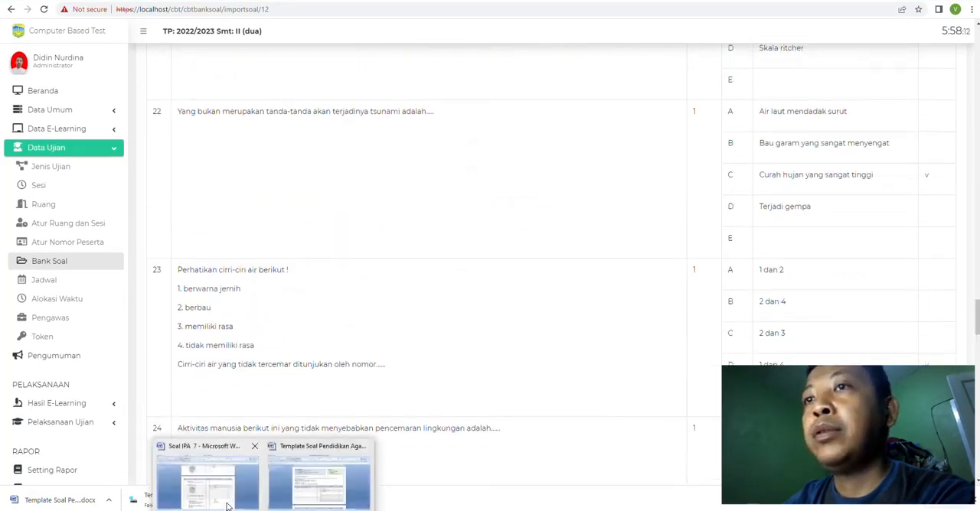
left_click(225, 481)
scroll(558, 360, "down", 6)
left_click_drag(976, 172, 974, 347)
mouse_move(264, 510)
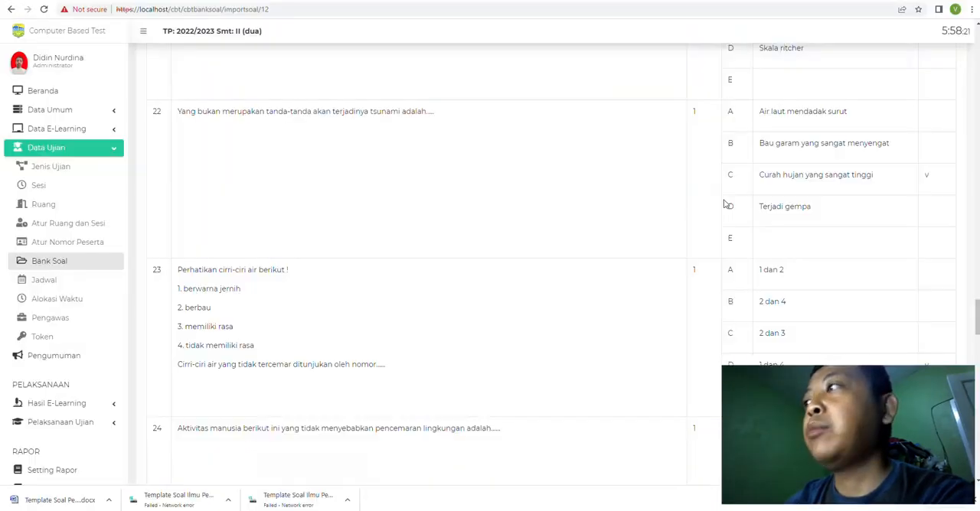
scroll(955, 338, "down", 8)
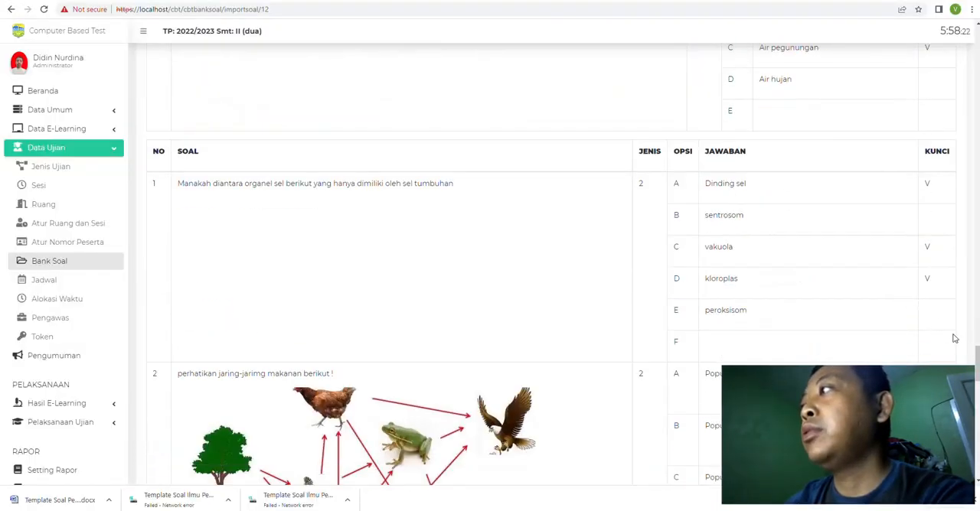
left_click_drag(976, 359, 977, 460)
left_click_drag(953, 234, 954, 19)
Step: Upload the previewed Soal IPA 7 questions into the IPAlagi question bank and return to the Bank Soal list
left_click(872, 147)
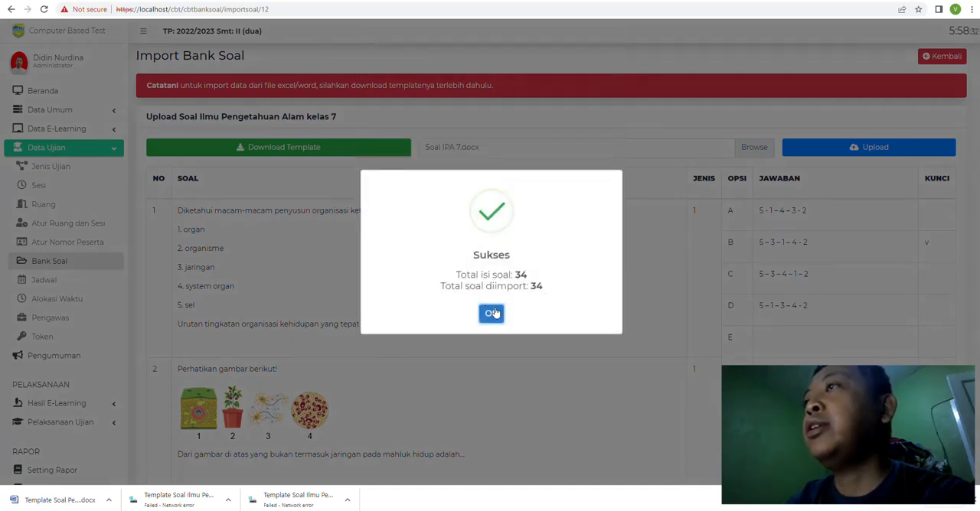
left_click(491, 314)
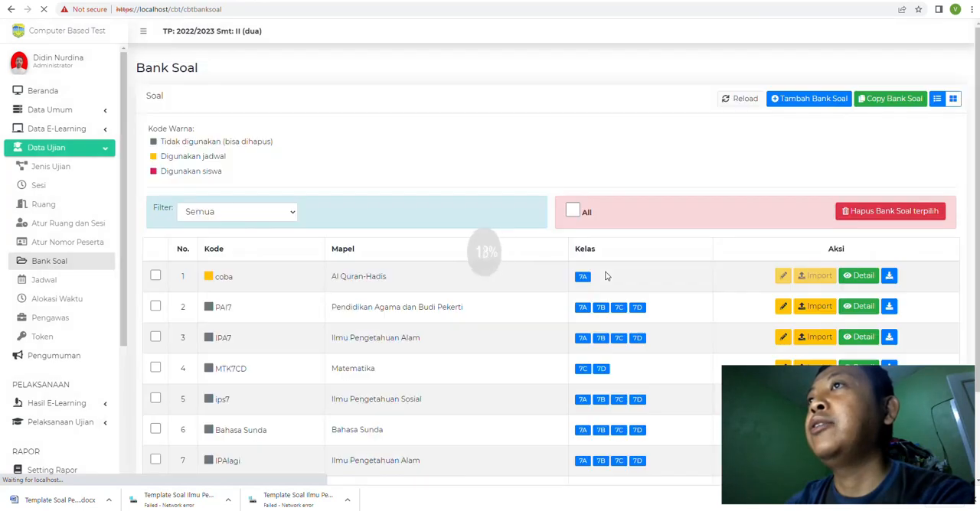
scroll(397, 327, "down", 3)
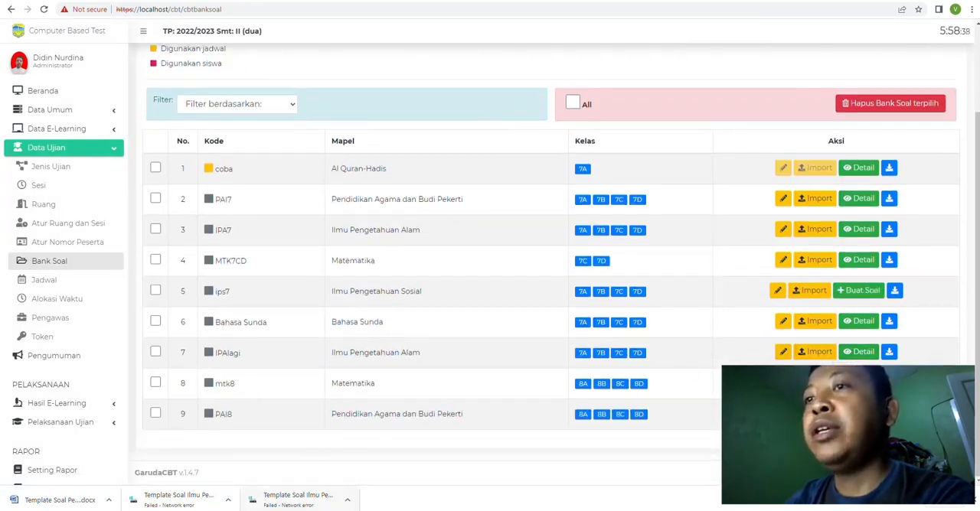
Step: Review the original template's first page, then the essay and complex multiple-choice tables in the Soal IPA 7 Word document
mouse_move(264, 510)
left_click(305, 487)
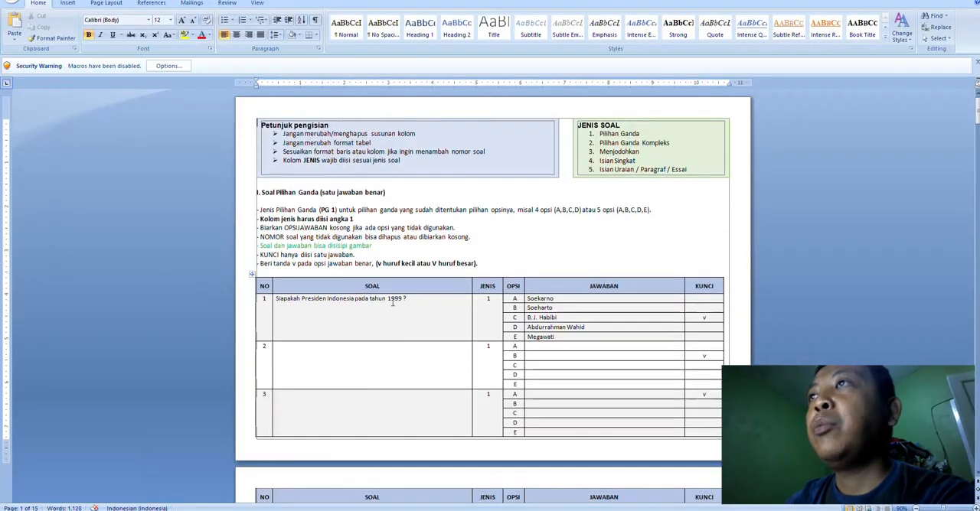
mouse_move(264, 510)
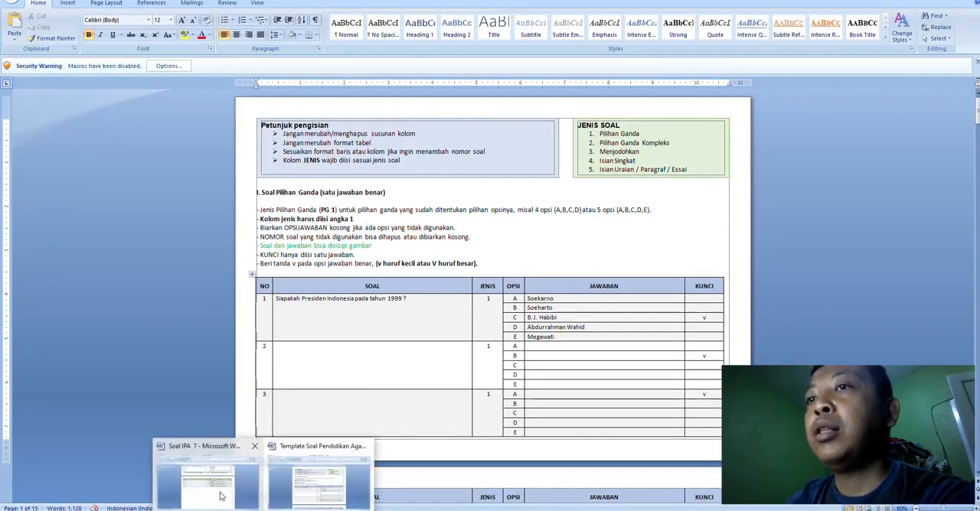
left_click(192, 479)
left_click_drag(977, 346, 978, 446)
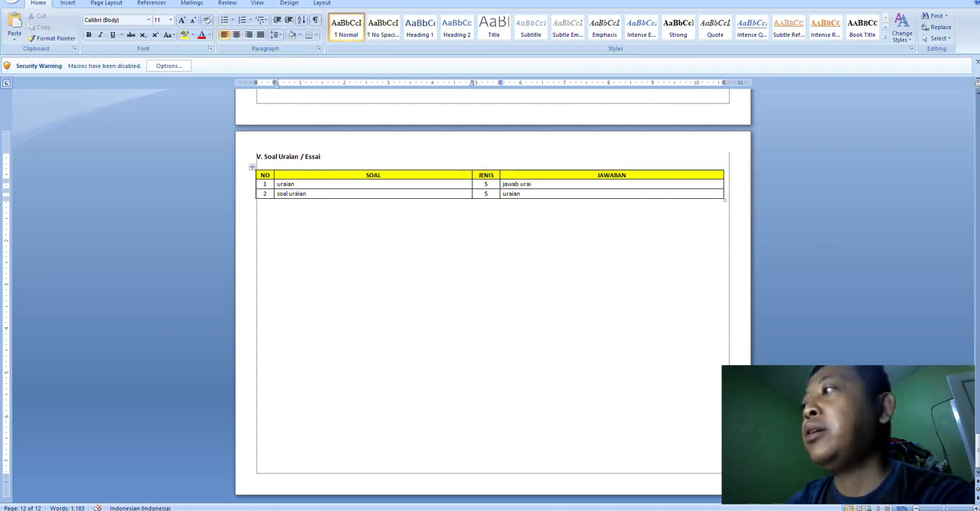
left_click_drag(977, 447, 964, 334)
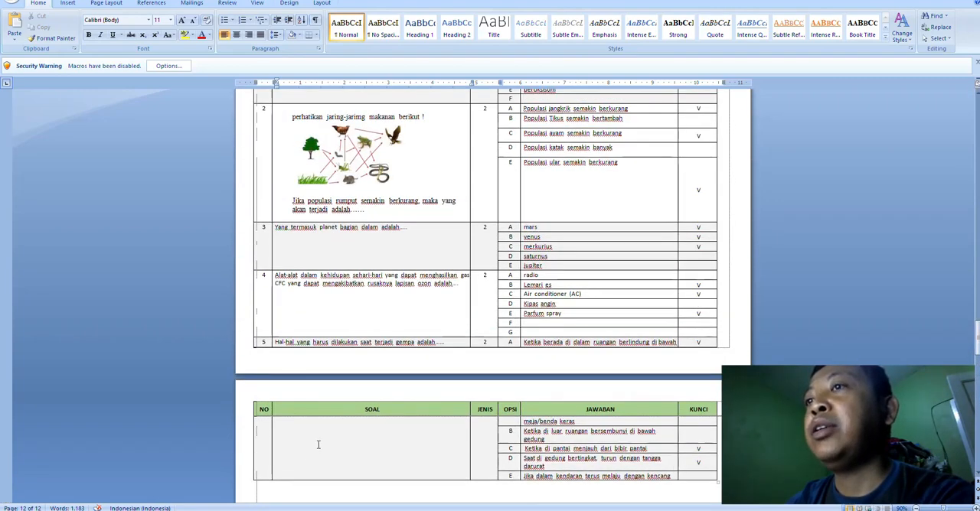
left_click_drag(978, 339, 978, 375)
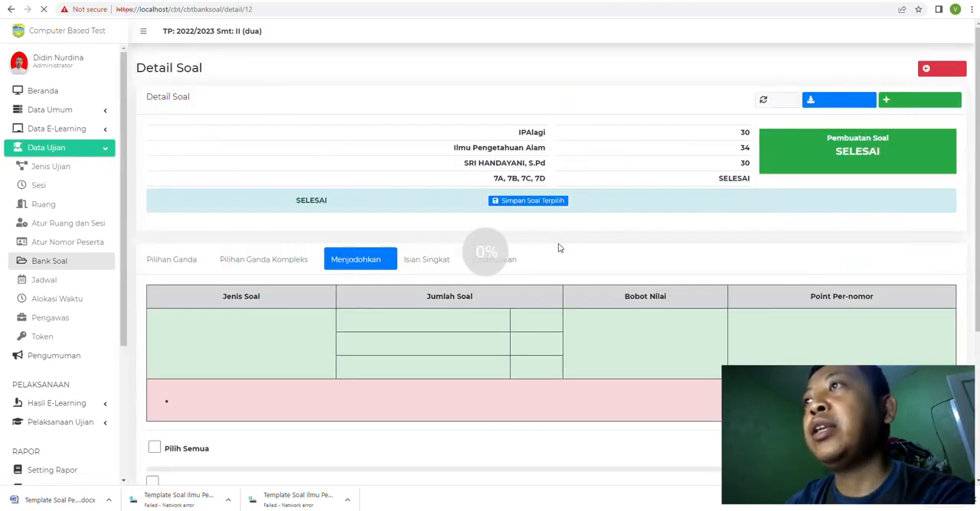
Step: Save all selected Pilihan Ganda questions on the IPAlagi question detail page
scroll(239, 261, "down", 3)
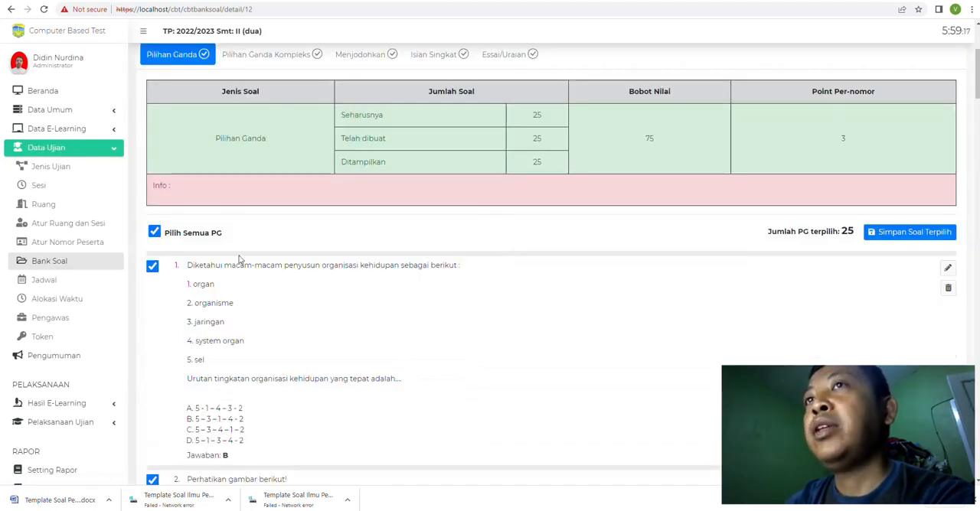
left_click(913, 236)
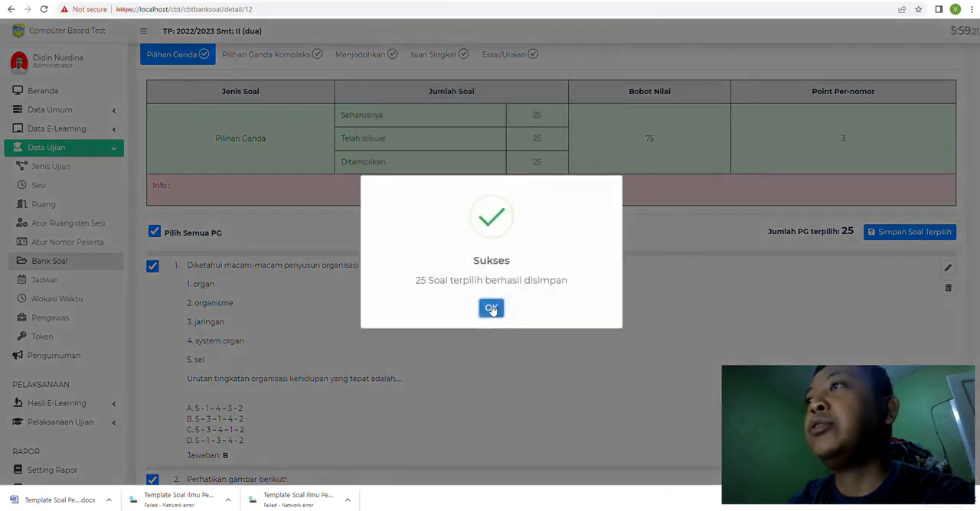
left_click(492, 309)
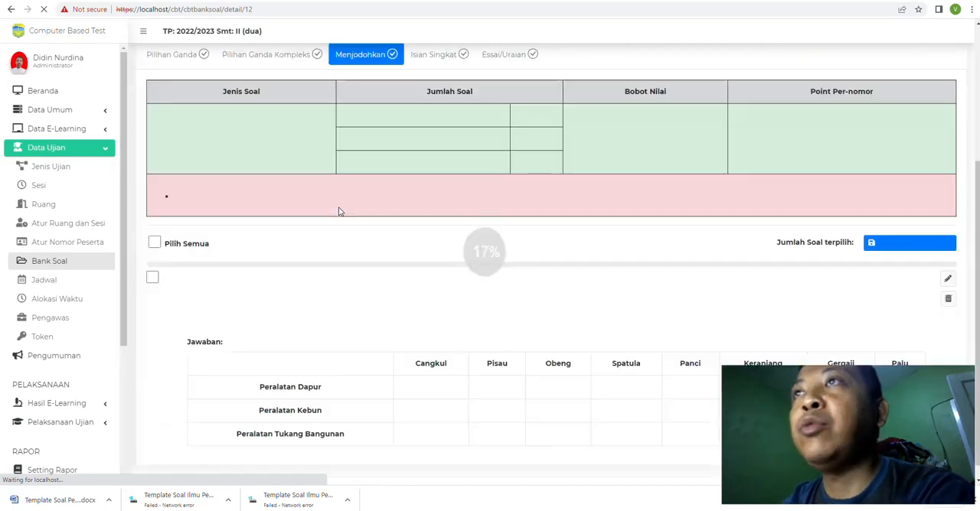
Step: Review the Pilihan Ganda Kompleks questions of IPAlagi and save all of them as selected
scroll(339, 212, "up", 3)
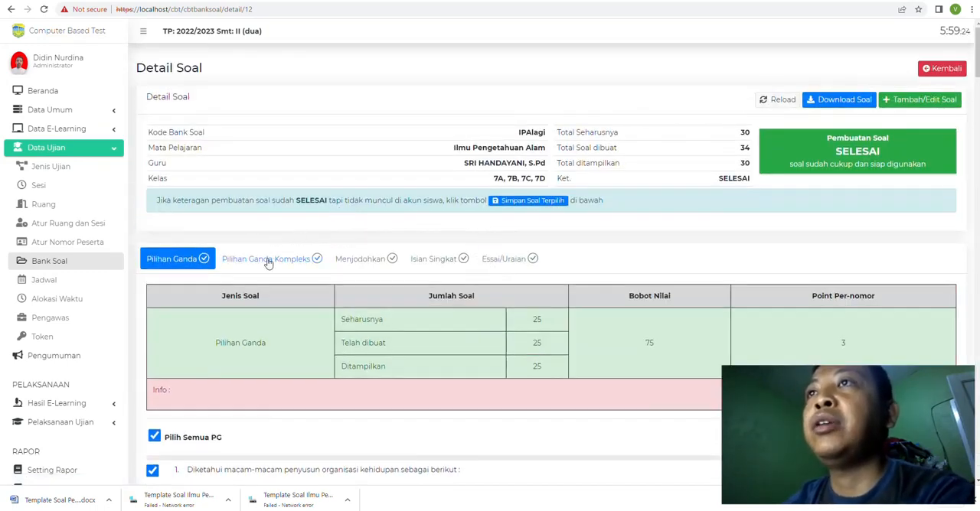
left_click(268, 261)
scroll(395, 283, "down", 15)
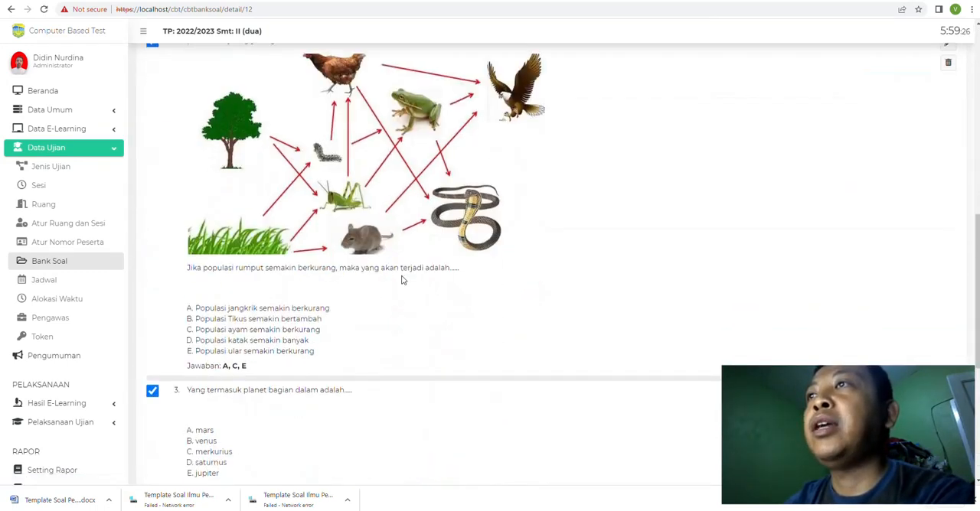
scroll(404, 279, "up", 12)
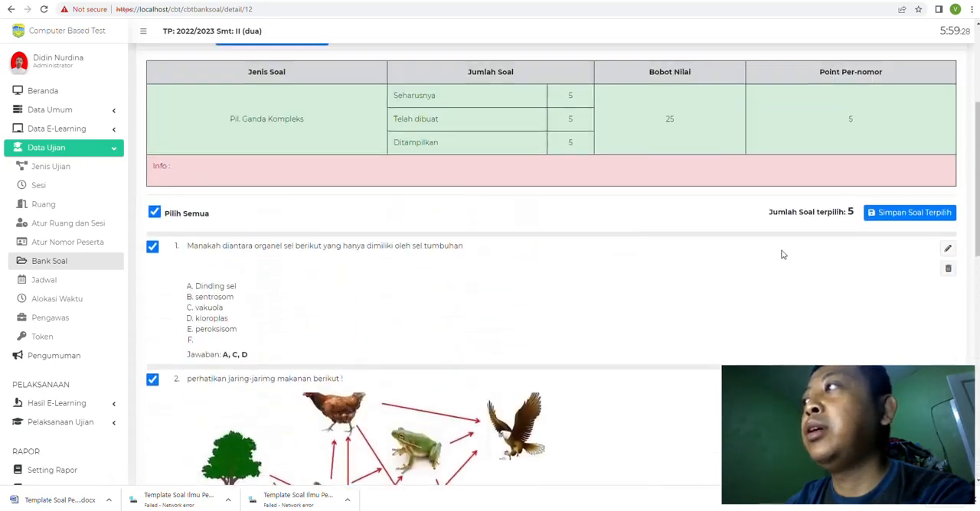
left_click(913, 214)
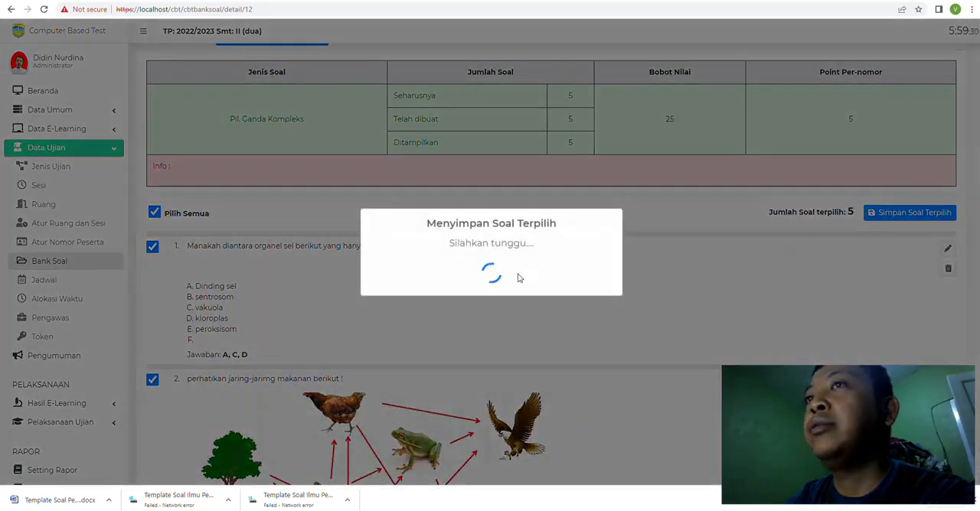
left_click(490, 310)
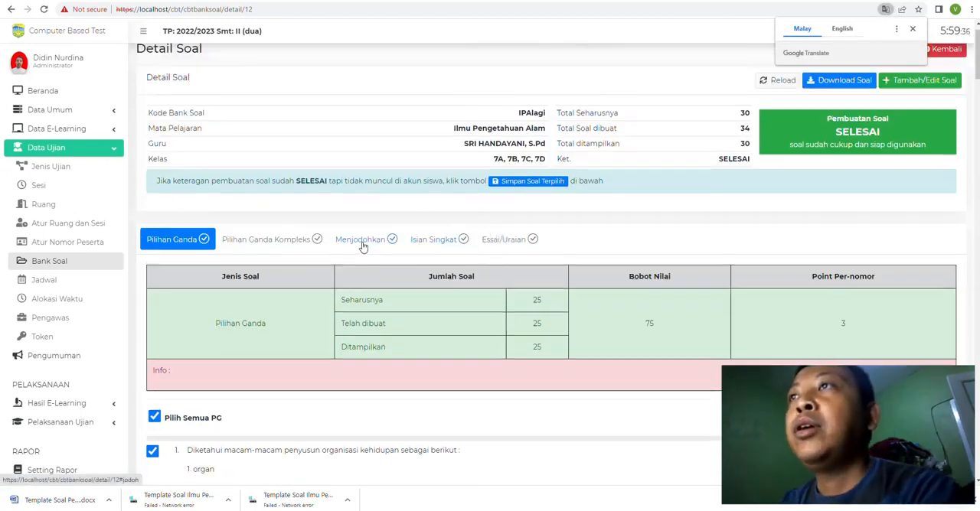
Step: Delete the sample Menjodohkan question about matching tools to their place of use from IPAlagi
left_click(361, 240)
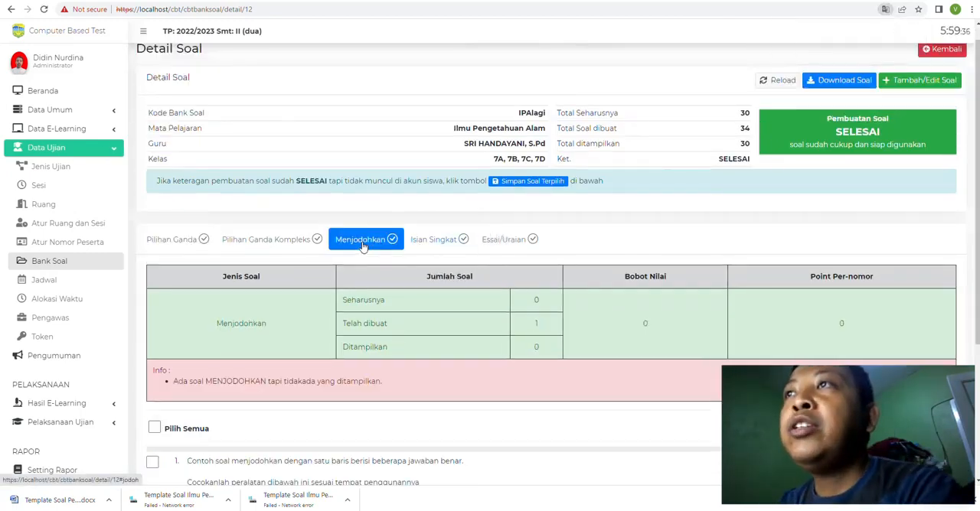
scroll(381, 294, "down", 3)
left_click(154, 226)
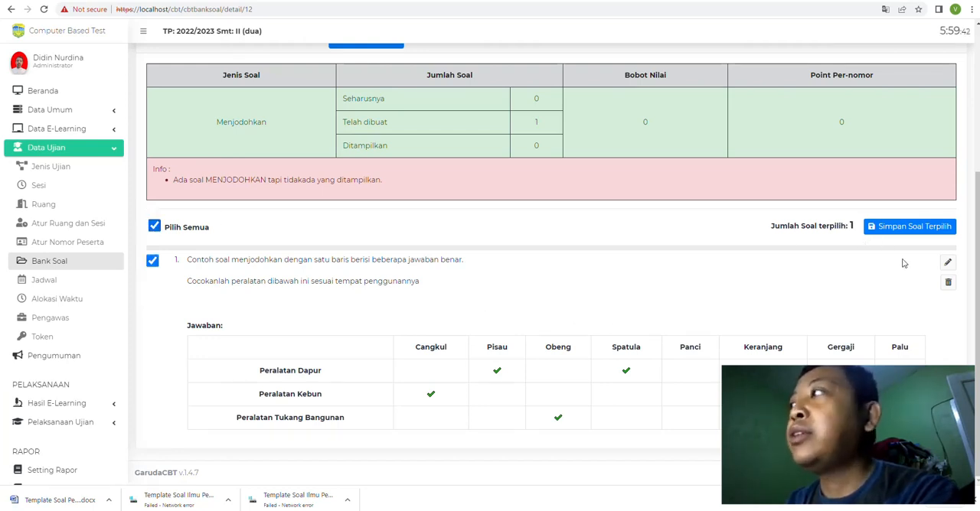
left_click(948, 283)
left_click(465, 321)
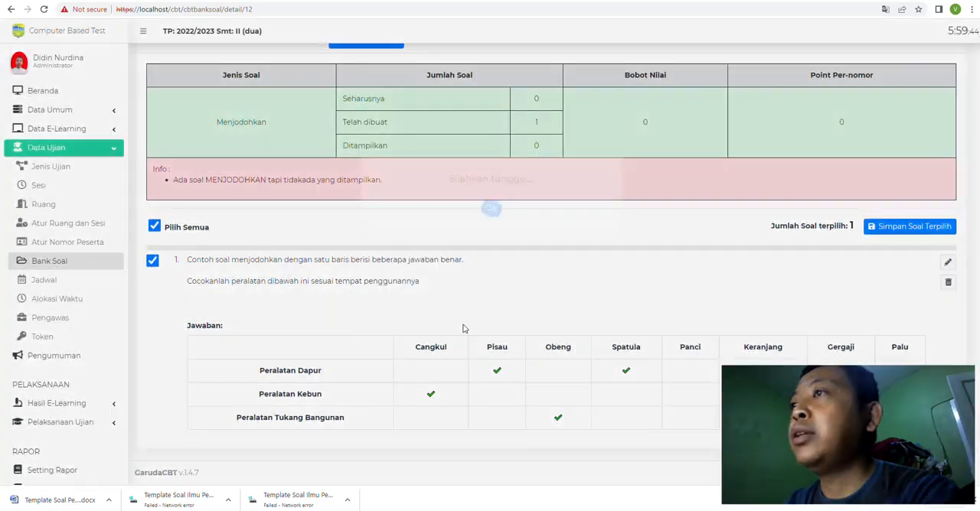
left_click(489, 305)
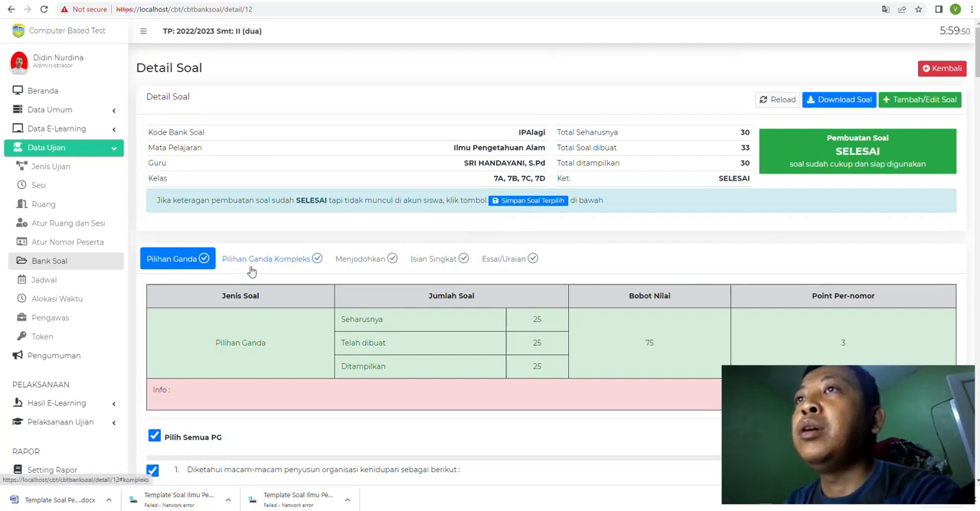
Step: Delete the sample Isian Singkat question "soal isian singkat" from IPAlagi
left_click(359, 260)
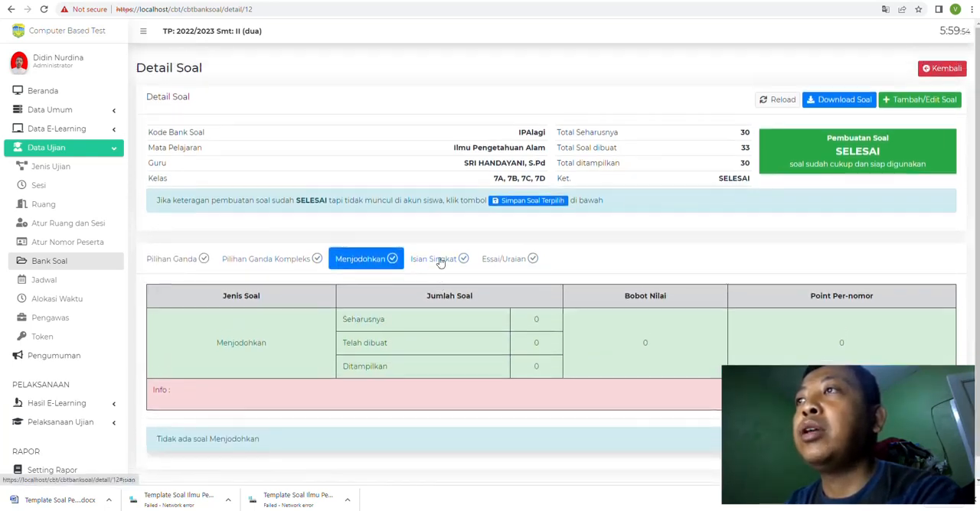
left_click(439, 260)
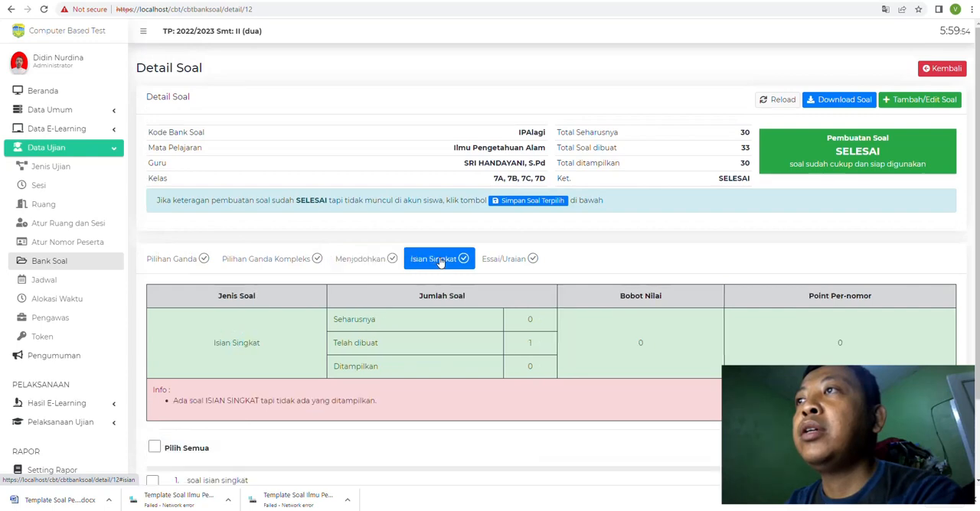
scroll(440, 262, "down", 2)
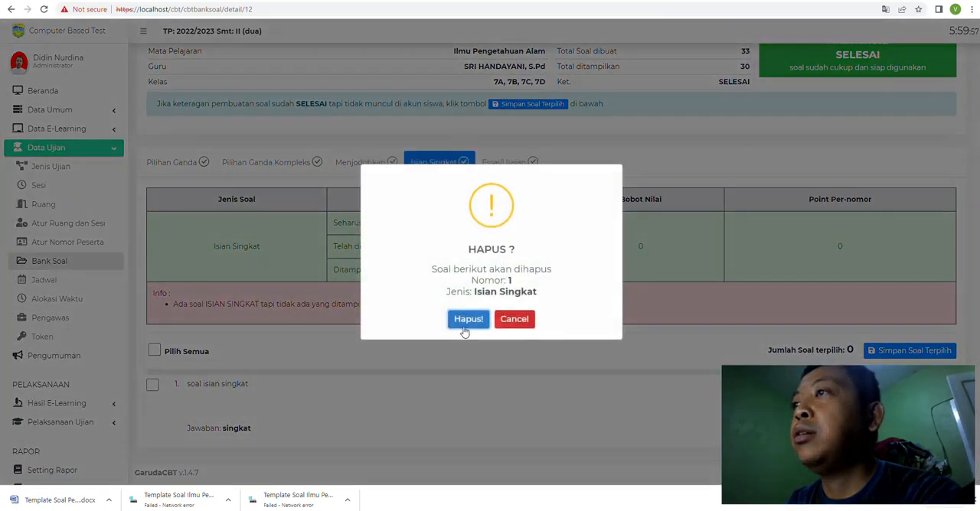
left_click(465, 320)
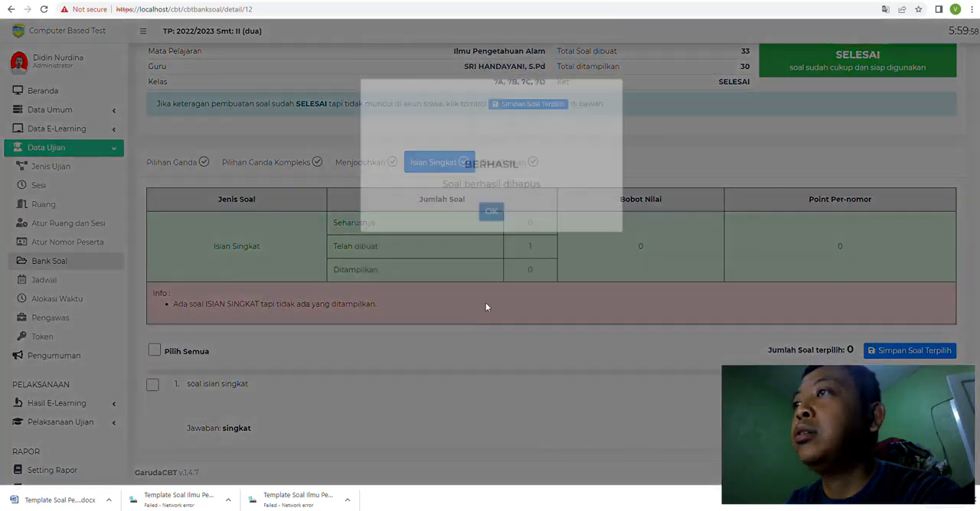
Step: Delete the sample Essai/Uraian question "uraian" from IPAlagi
left_click(487, 307)
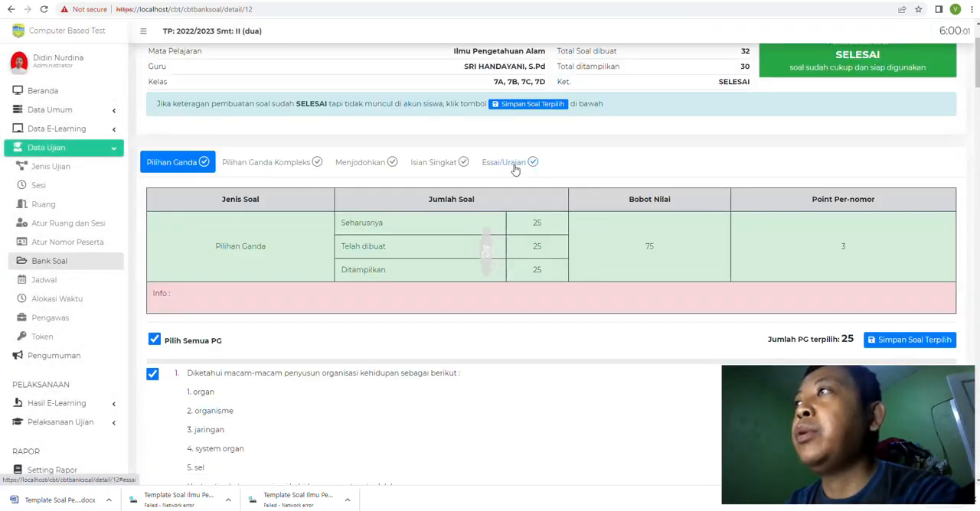
left_click(513, 165)
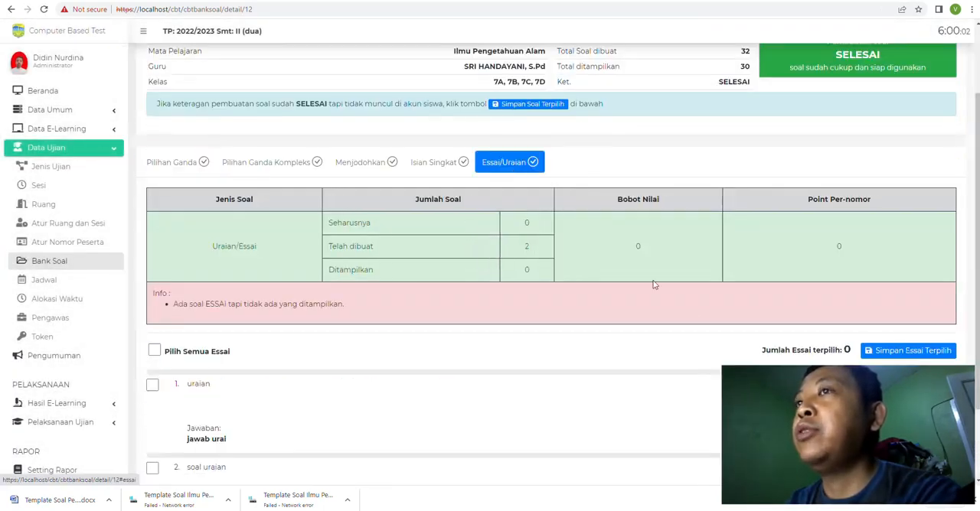
left_click(935, 387)
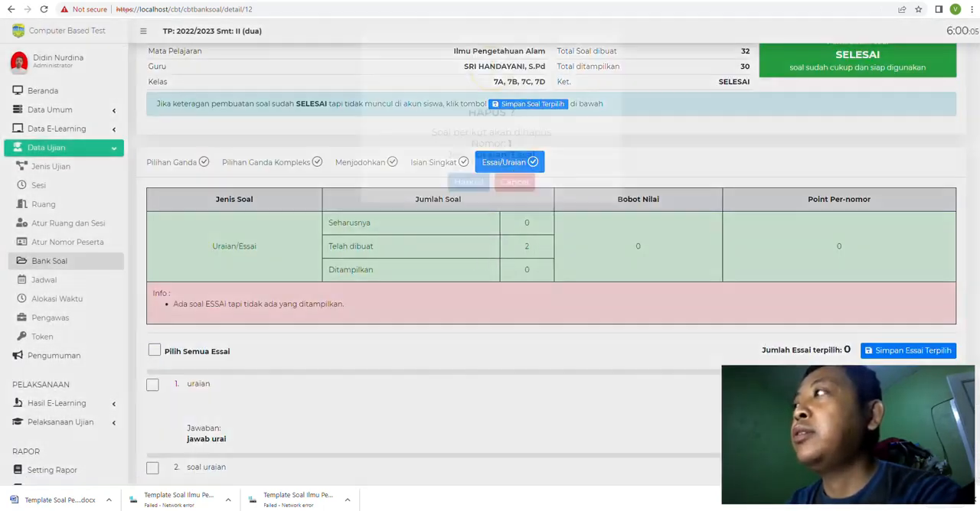
left_click(471, 320)
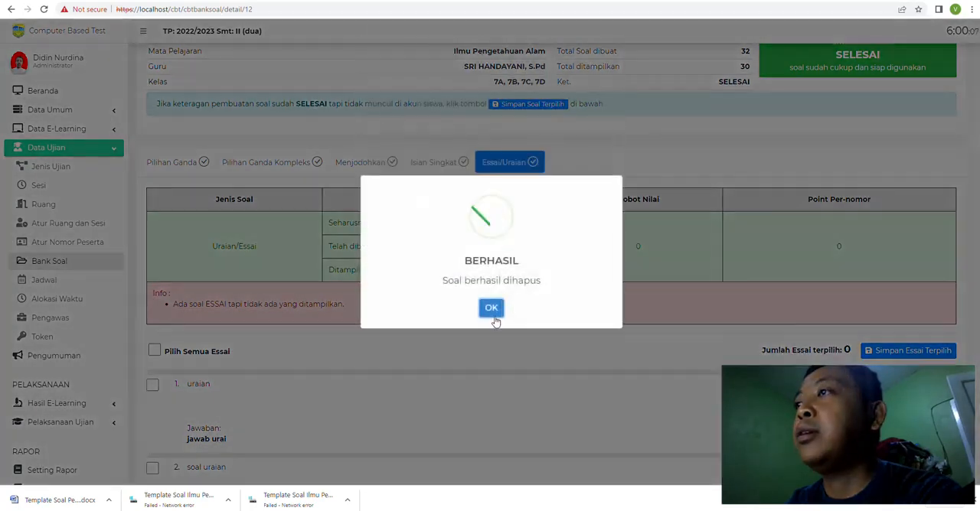
left_click(491, 308)
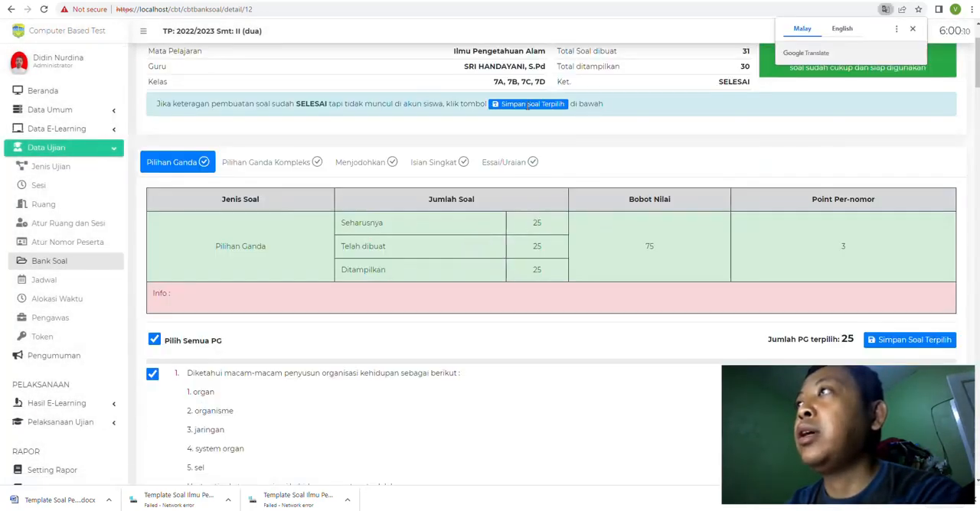
Step: Delete the remaining sample essay question "soal uraian" from IPAlagi and check the Isian Singkat and Essai/Uraian sections
left_click(504, 162)
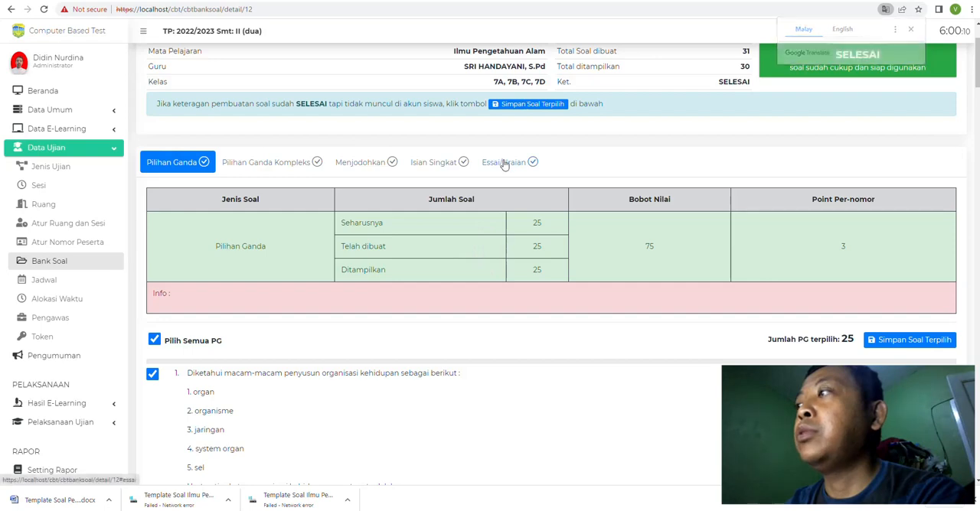
left_click(935, 387)
left_click(469, 320)
left_click(490, 310)
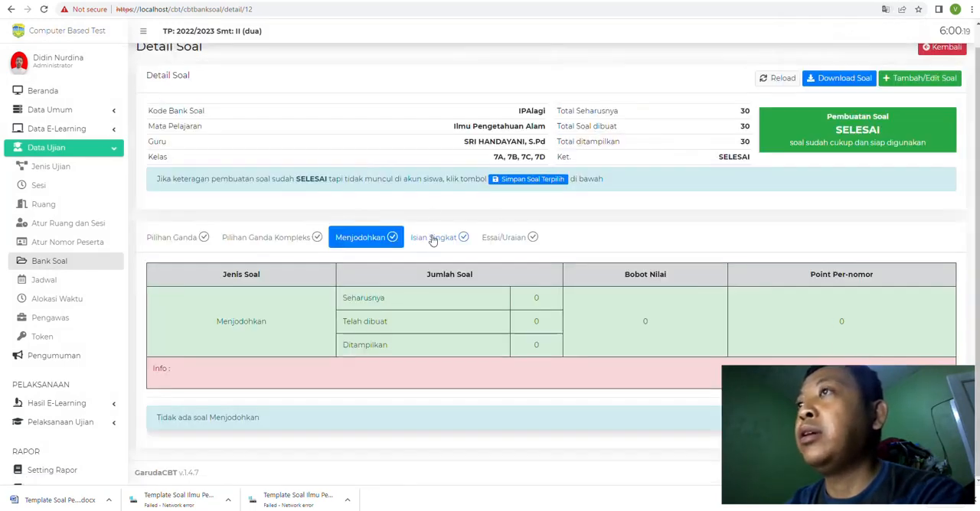
left_click(433, 239)
left_click(501, 238)
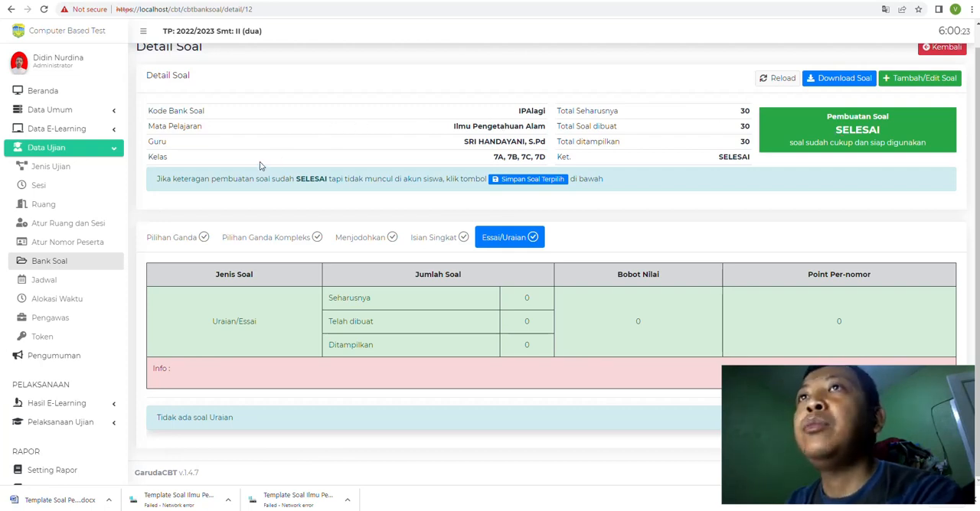
Step: Reopen the IPAlagi details from the question bank list and review the first Pilihan Ganda Kompleks question and its answers in the editor
left_click(58, 265)
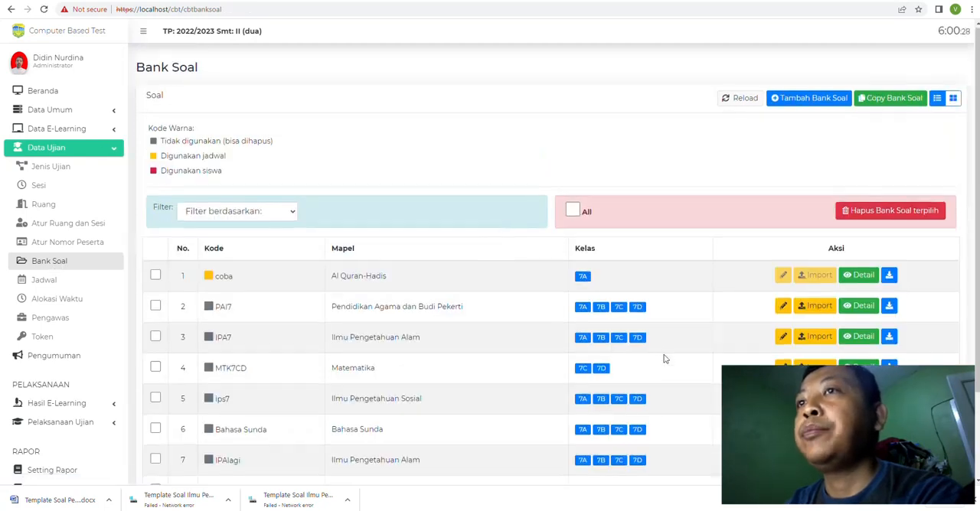
scroll(664, 359, "down", 2)
left_click(858, 352)
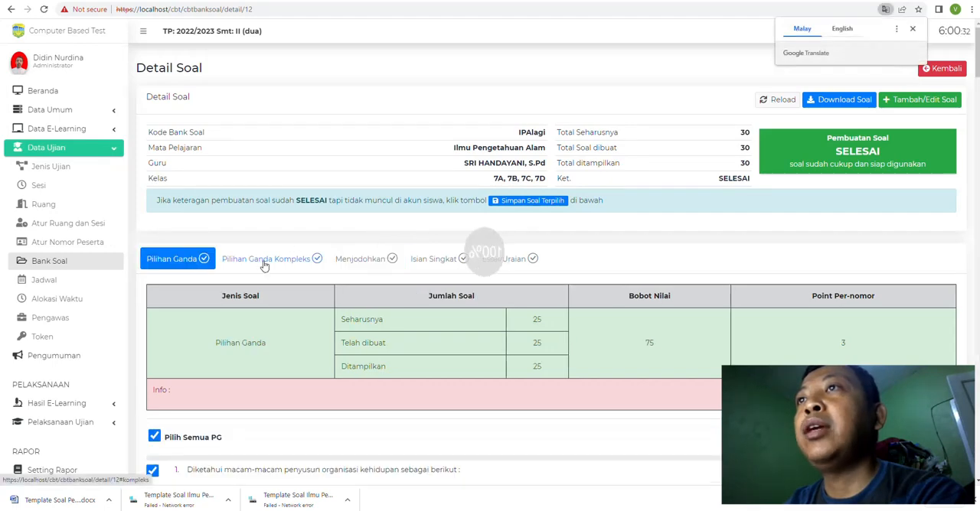
left_click(265, 264)
scroll(789, 300, "down", 6)
scroll(804, 299, "up", 3)
left_click(947, 220)
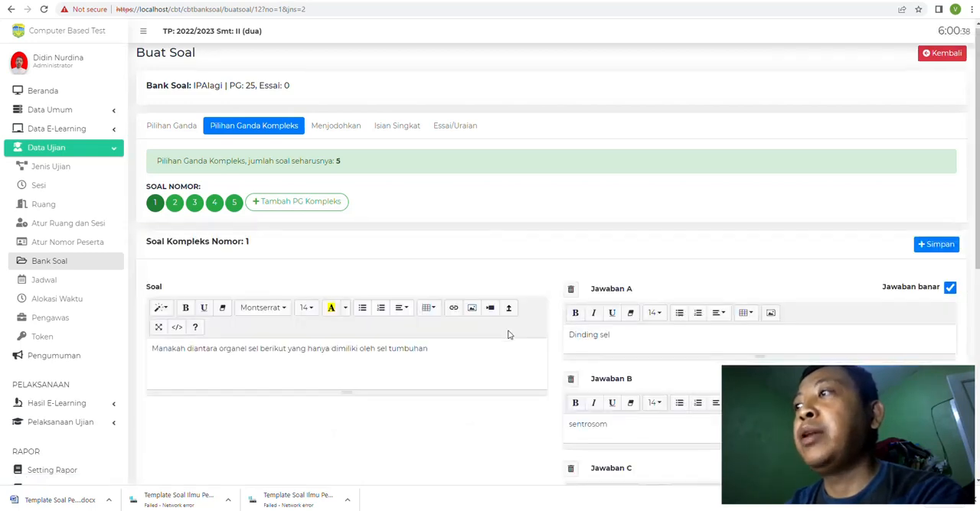
scroll(507, 329, "down", 8)
scroll(508, 330, "up", 3)
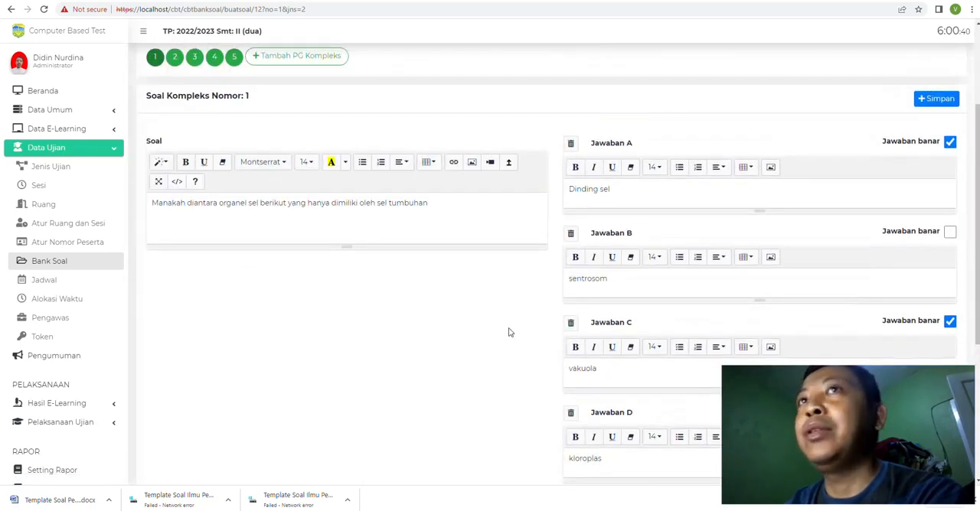
Step: Download the IPAlagi questions from the question bank list and open the downloaded document in Word
left_click(55, 262)
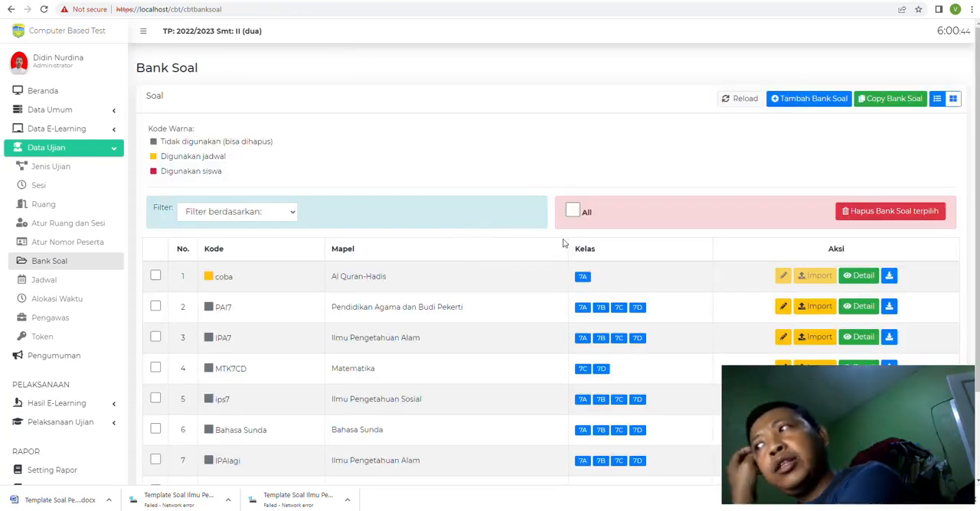
scroll(562, 243, "down", 2)
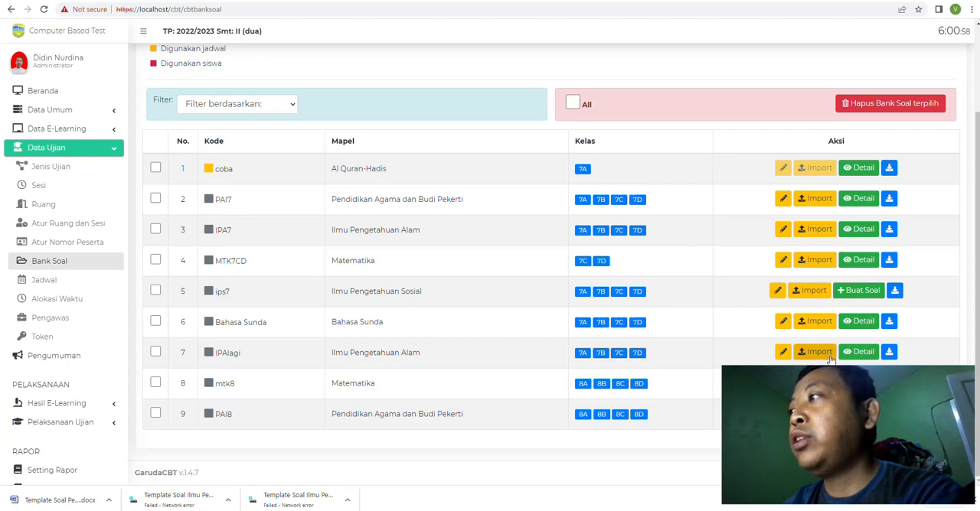
left_click(890, 353)
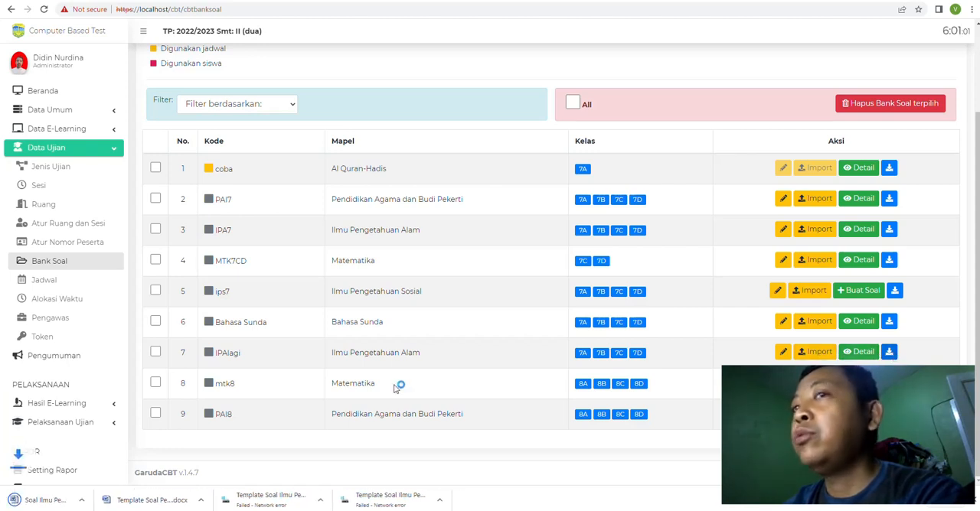
left_click(44, 500)
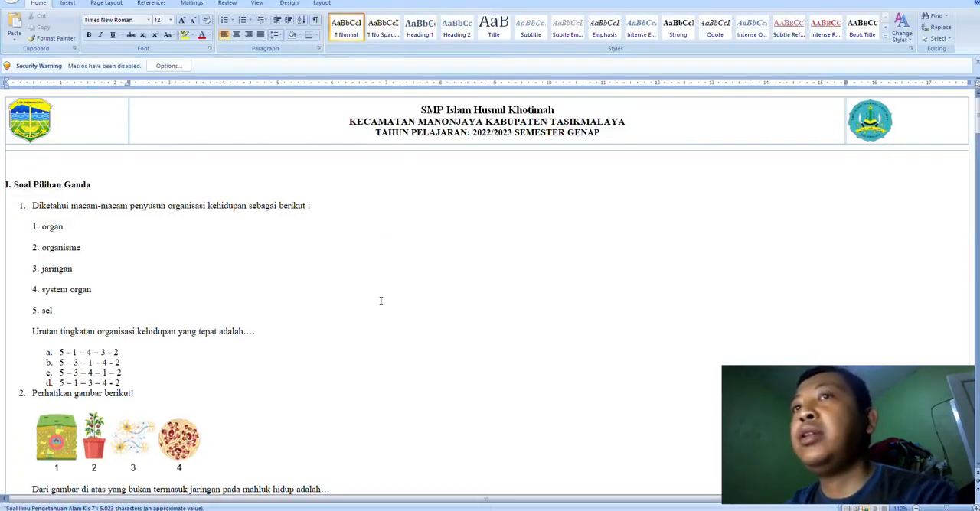
Step: Show the downloaded document in Print Layout and look through its Pilihan Ganda and Pilihan Ganda Kompleks questions
scroll(381, 301, "down", 4)
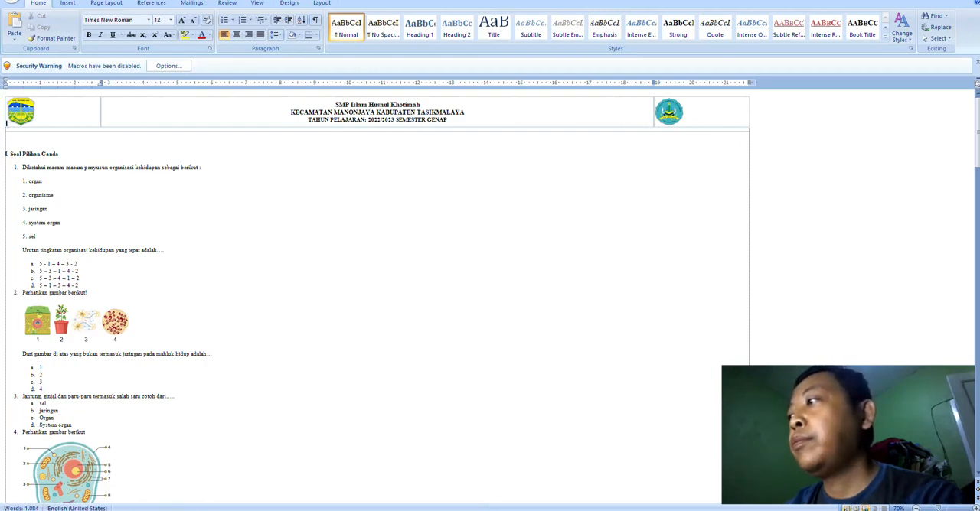
left_click(846, 509)
scroll(553, 291, "down", 20)
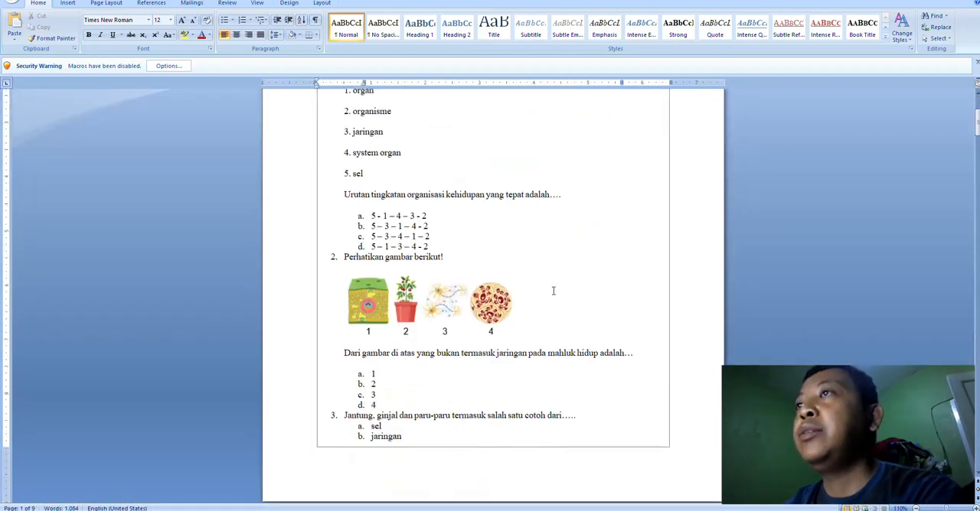
scroll(553, 290, "down", 20)
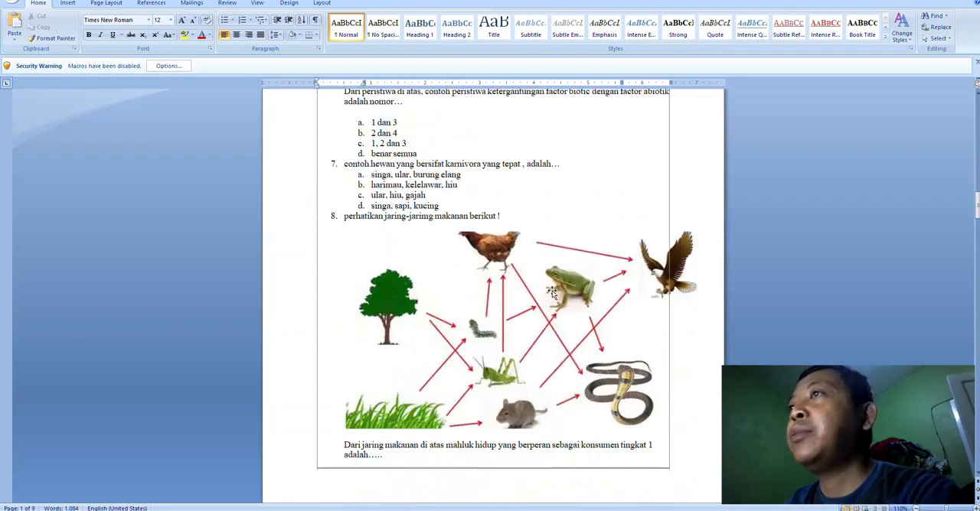
scroll(553, 291, "down", 20)
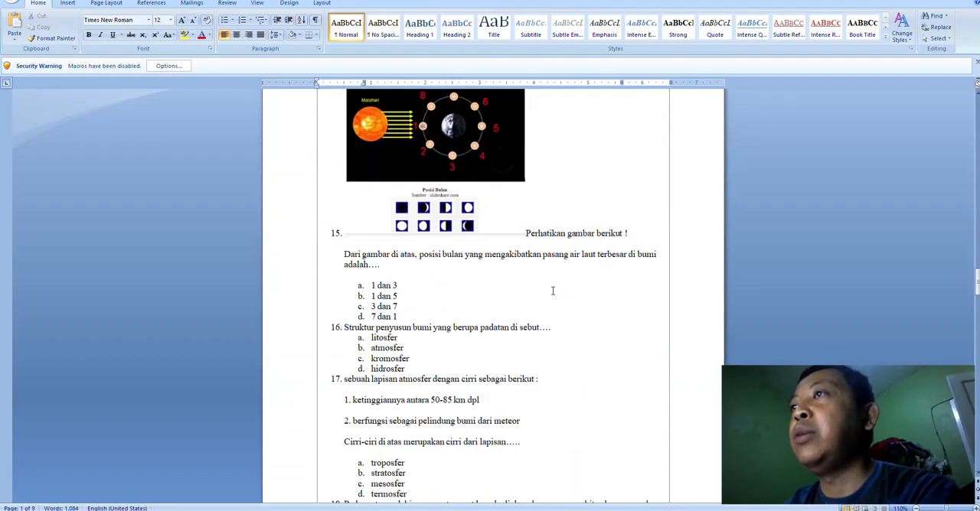
scroll(553, 291, "down", 20)
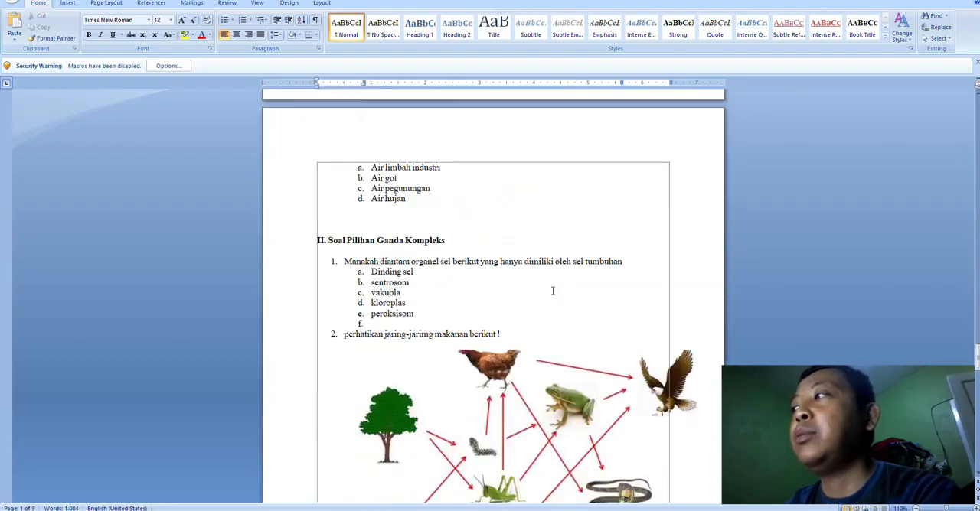
scroll(552, 291, "down", 10)
scroll(553, 291, "up", 9)
scroll(549, 290, "up", 4)
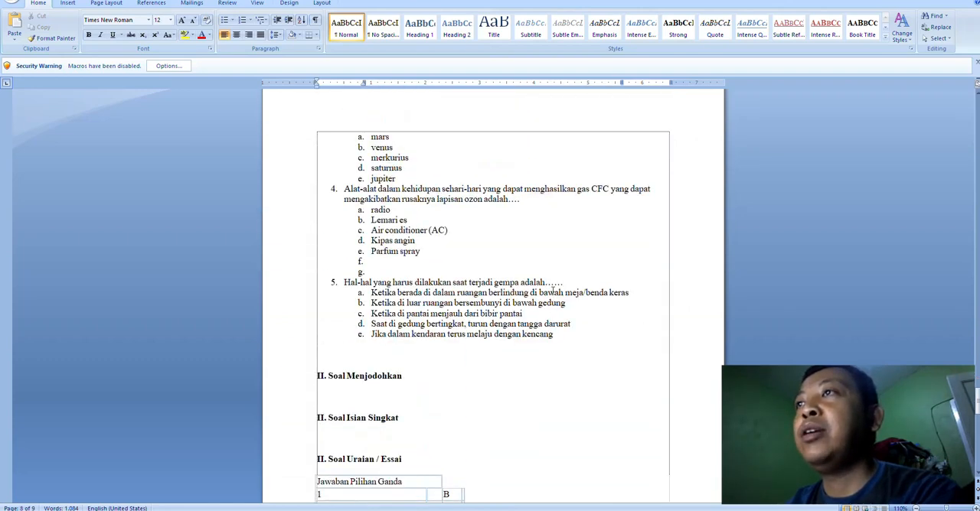
Step: Check the answer key table at the end of the document and return to the first questions
scroll(482, 313, "down", 20)
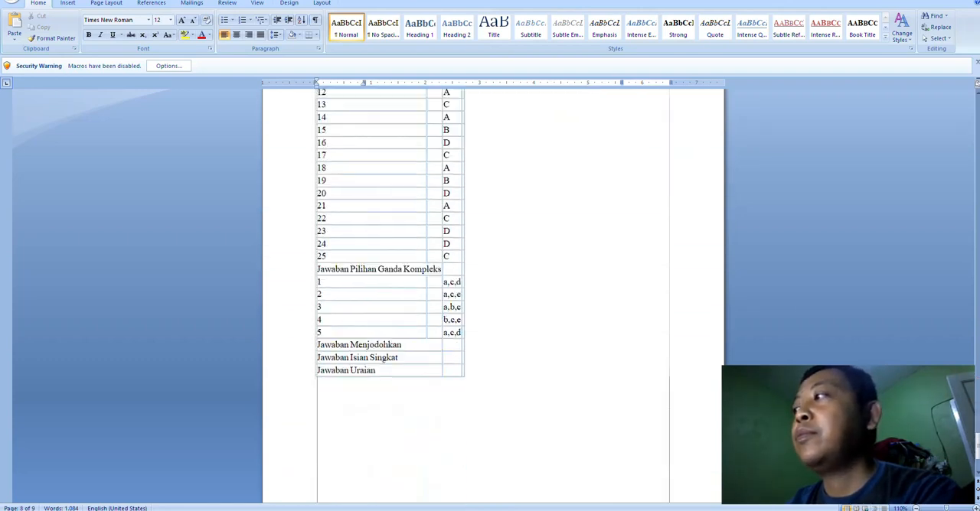
scroll(976, 453, "down", 1)
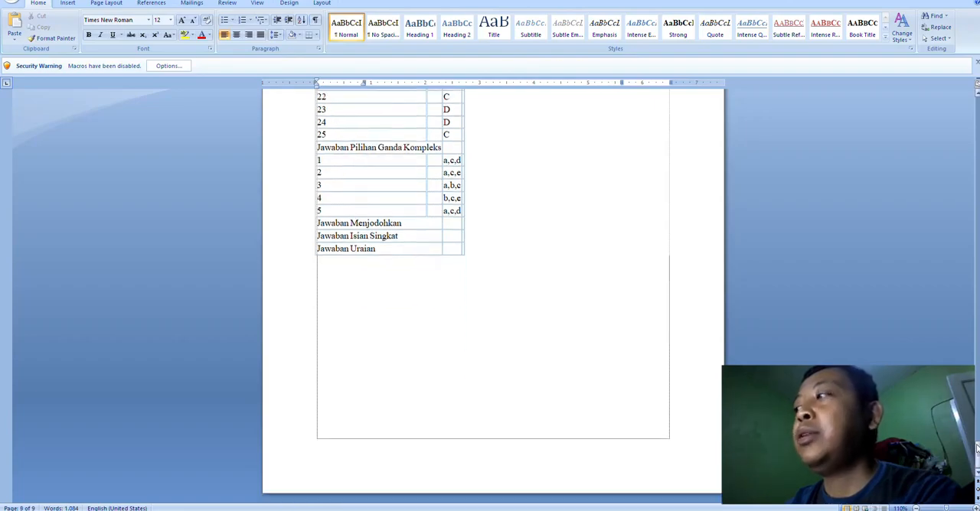
left_click_drag(976, 453, 976, 179)
scroll(341, 236, "up", 9)
scroll(342, 236, "up", 14)
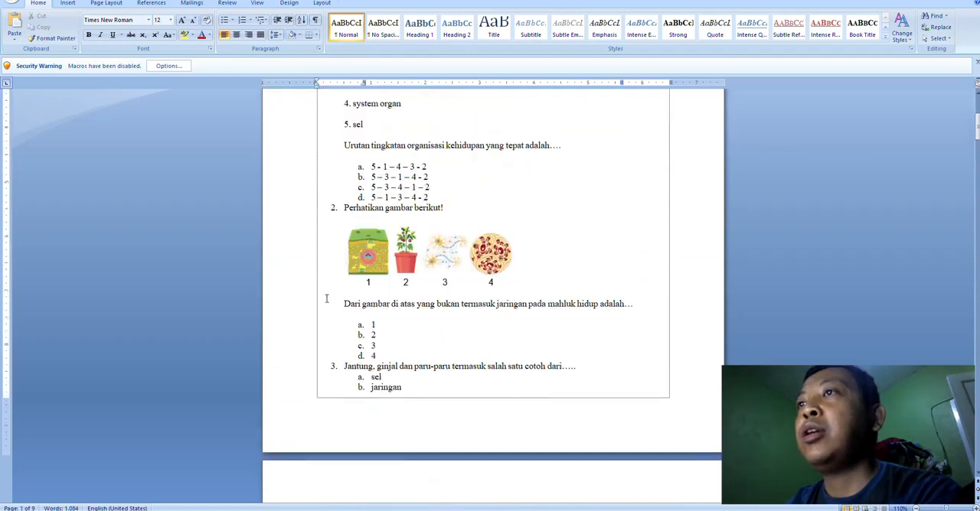
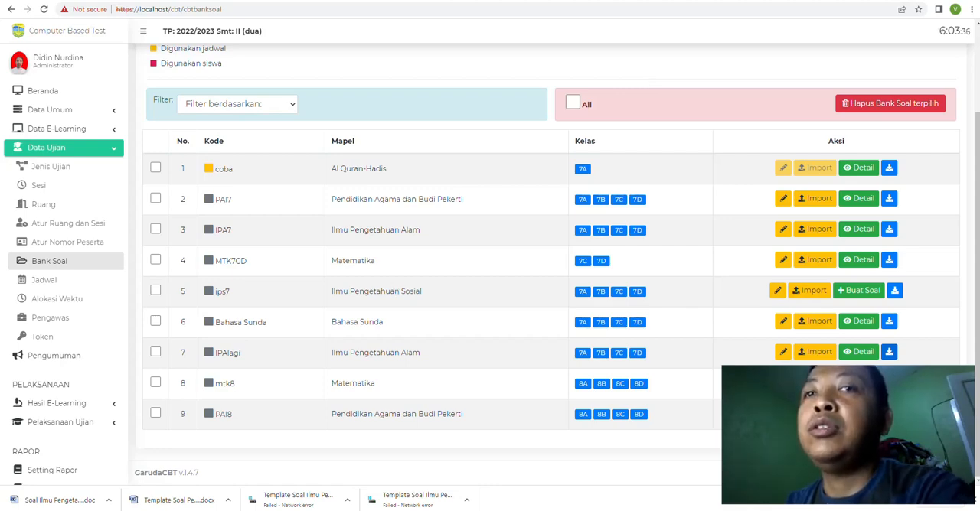
Step: Open the PAI8 question template from the Downloads folder and examine its Pilihan Ganda instructions and answer option rows A to E
left_click(123, 509)
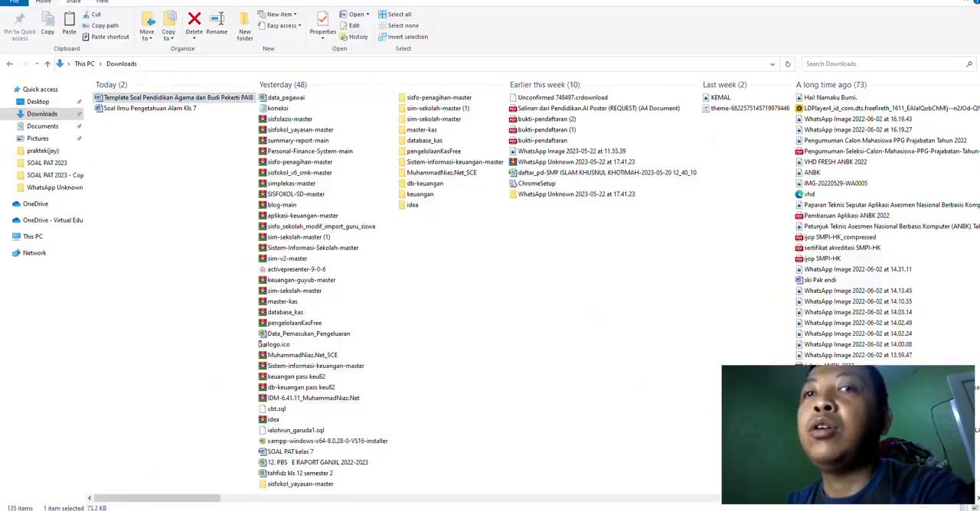
double_click(161, 99)
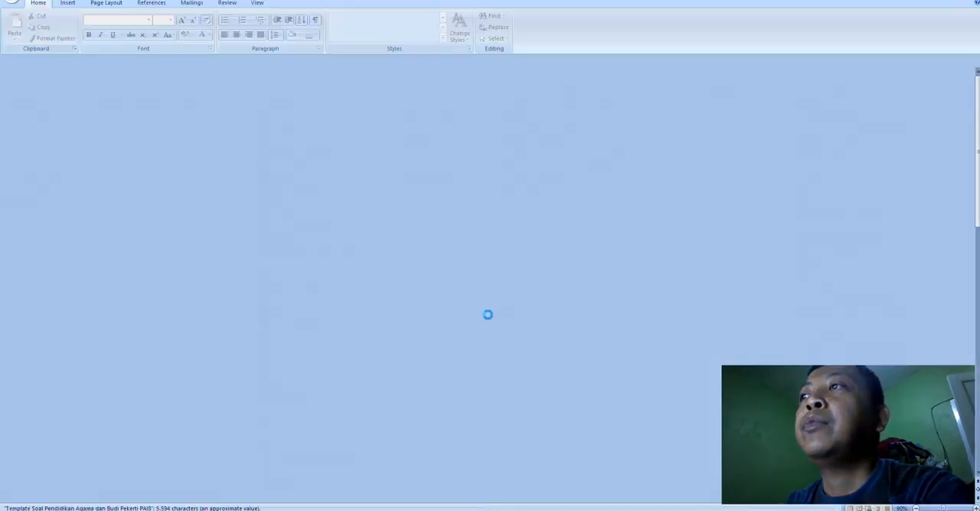
scroll(556, 269, "down", 7)
scroll(555, 269, "up", 3)
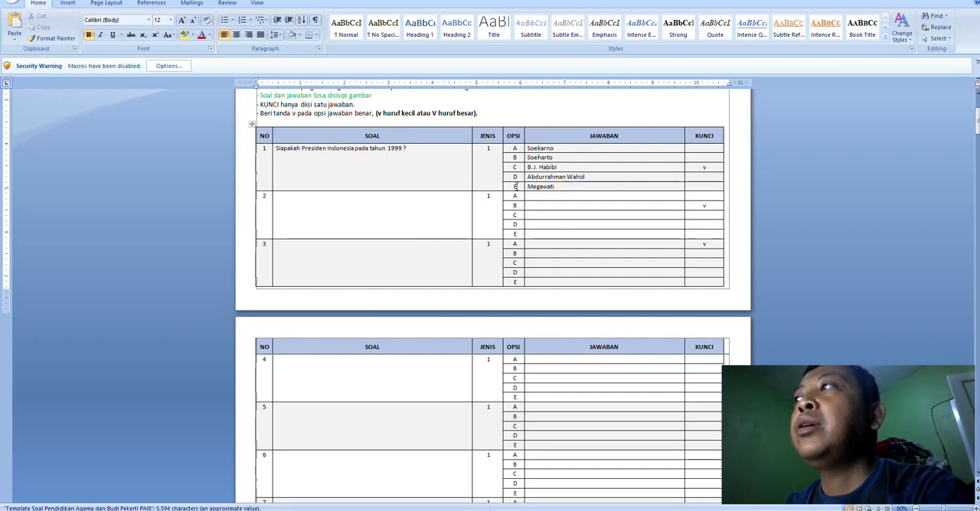
left_click_drag(516, 186, 549, 186)
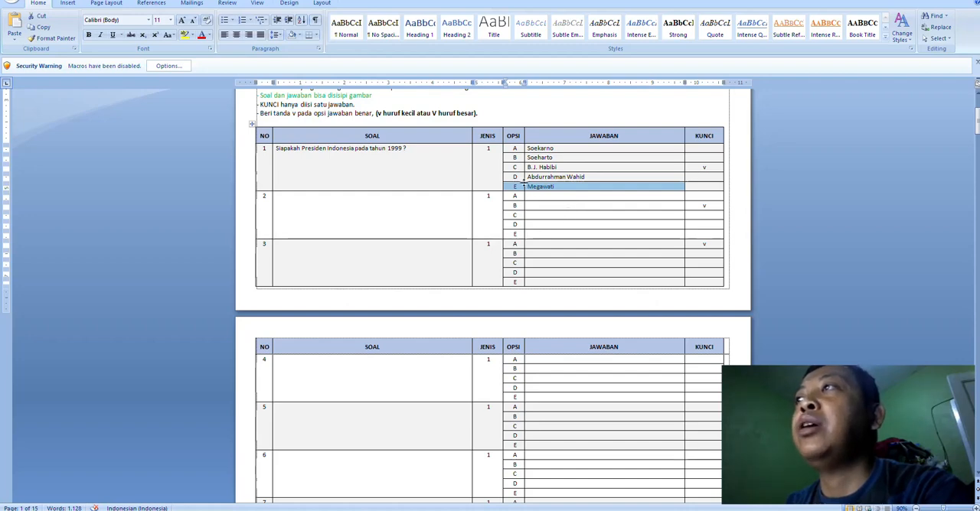
left_click(520, 186)
scroll(375, 186, "up", 2)
scroll(376, 186, "up", 1)
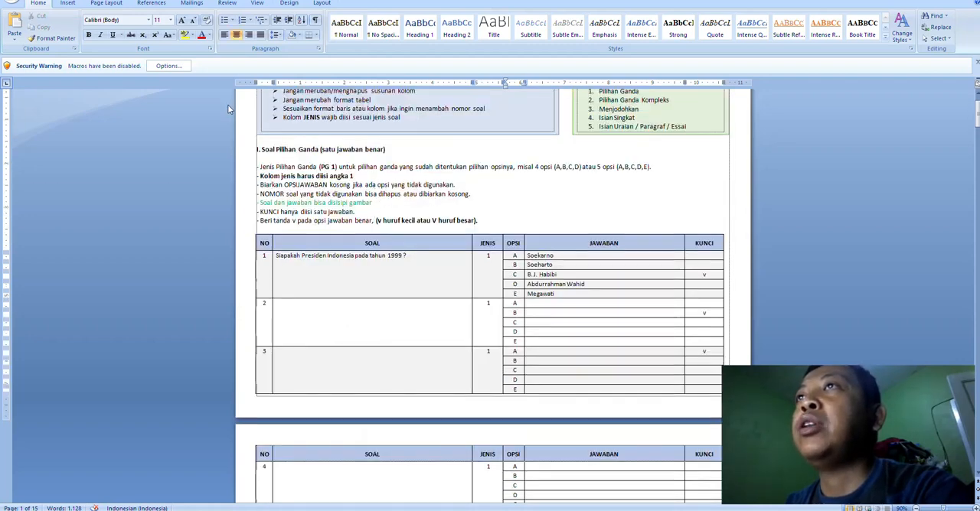
scroll(555, 294, "down", 7)
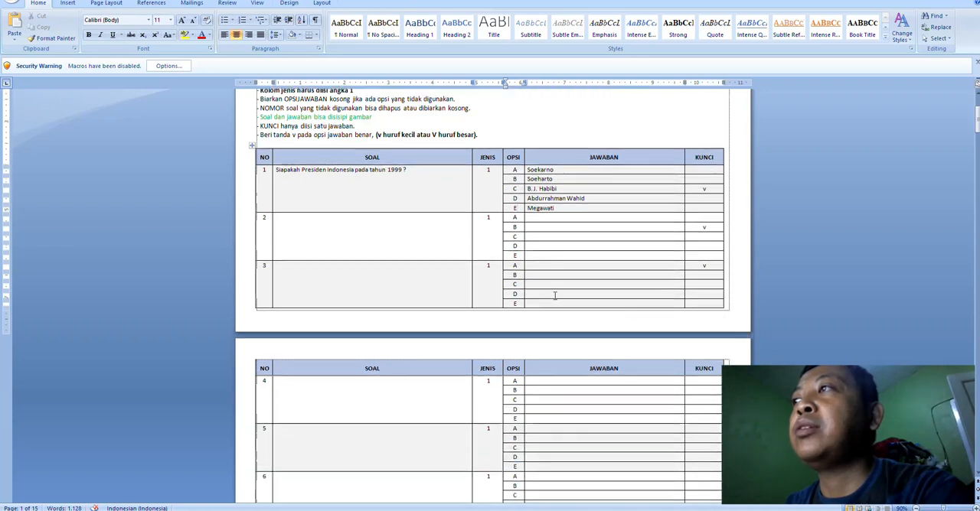
scroll(508, 192, "down", 6)
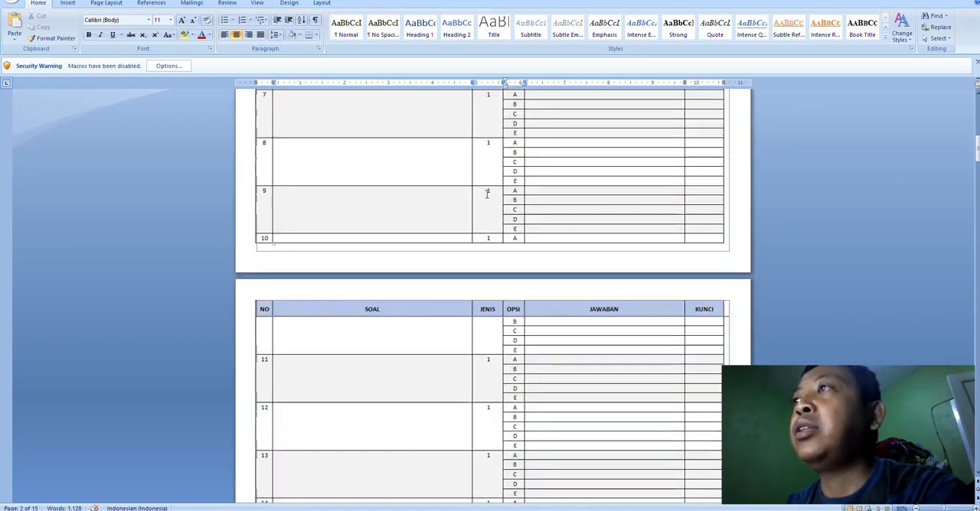
Step: Examine the template's Pilihan Ganda Kompleks section with its sample questions and varying option rows, and close the document
left_click_drag(976, 147, 924, 297)
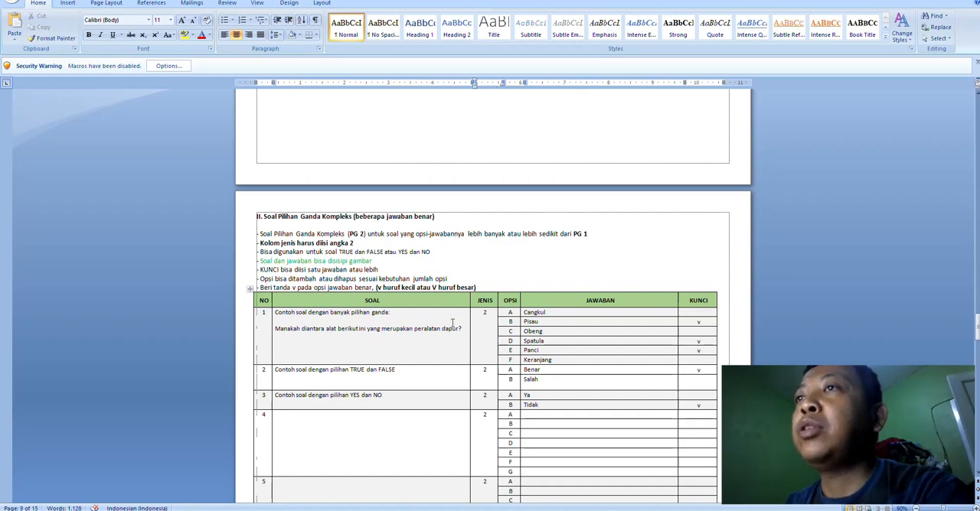
left_click(511, 359)
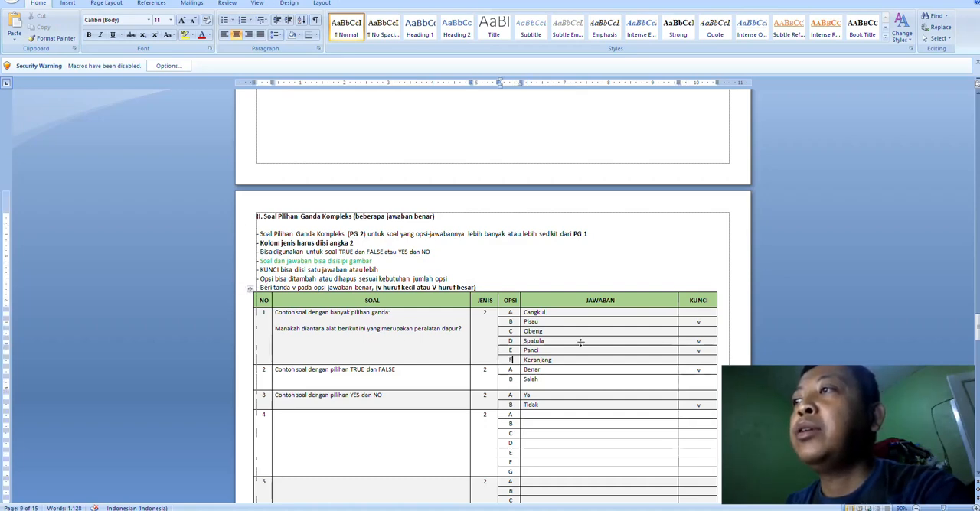
scroll(578, 343, "down", 3)
scroll(566, 293, "down", 7)
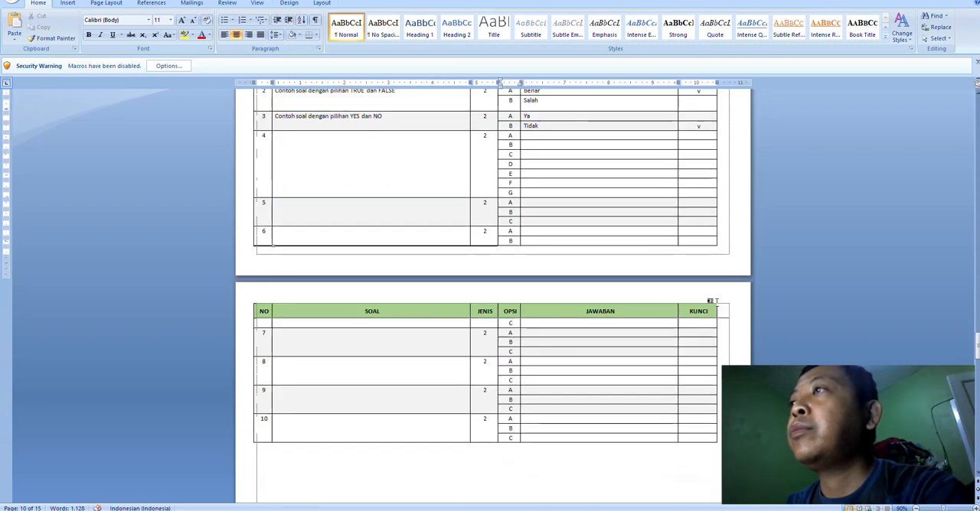
scroll(599, 245, "up", 3)
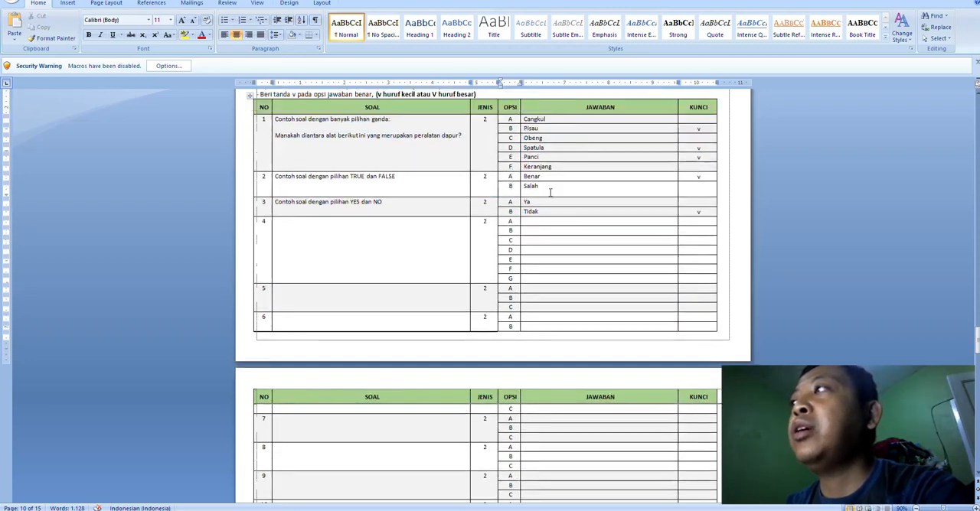
left_click(961, 2)
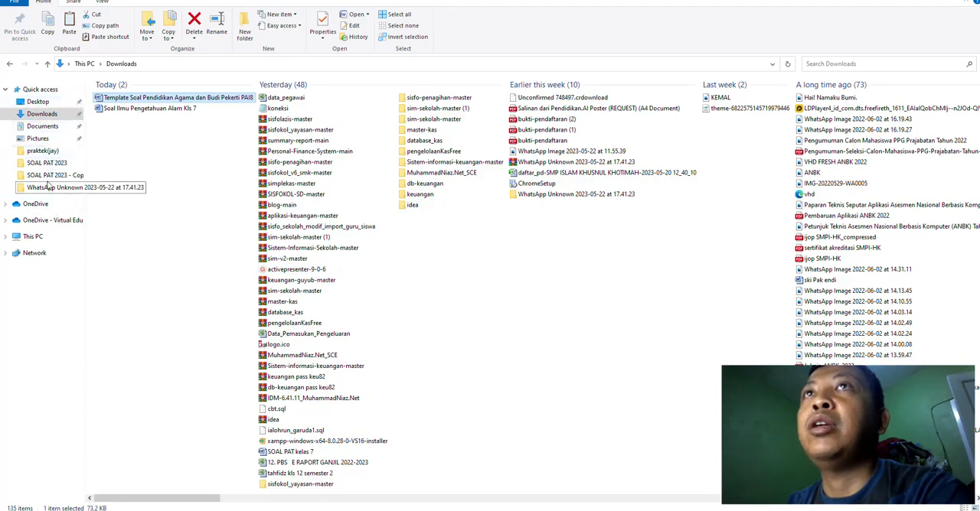
Step: Open Format Soal PAT 8 MTK from the OneDrive SOAL PAT 2023 - Copy folder under CBT TETAP and show its Pilihan Ganda Kompleks questions
left_click(42, 221)
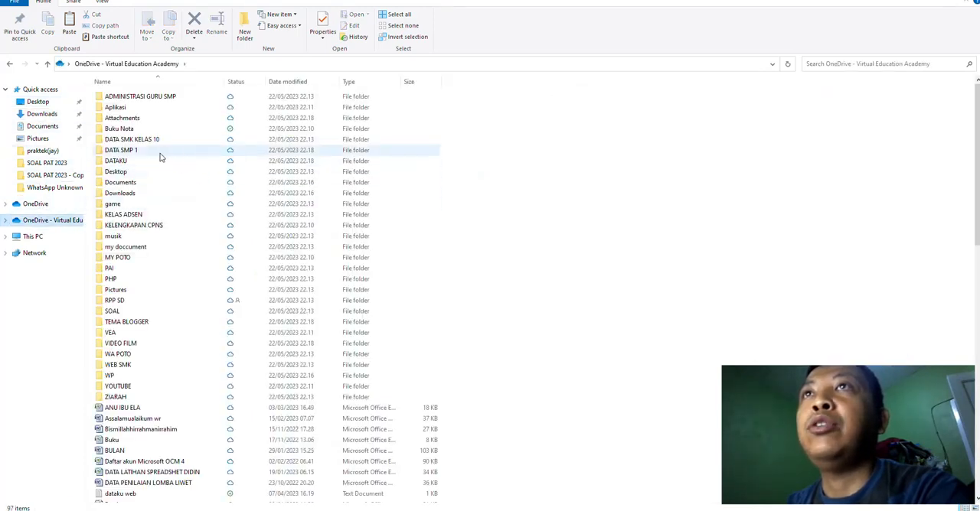
double_click(136, 153)
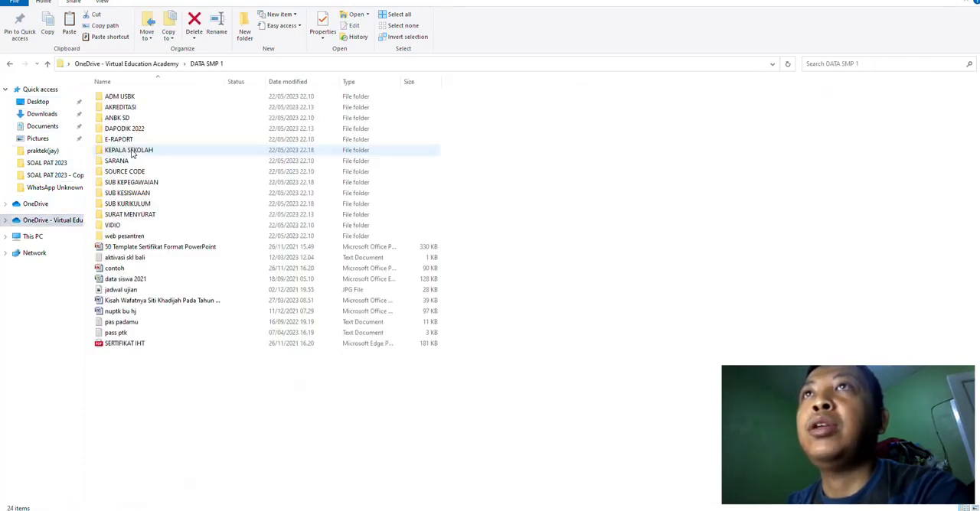
double_click(133, 202)
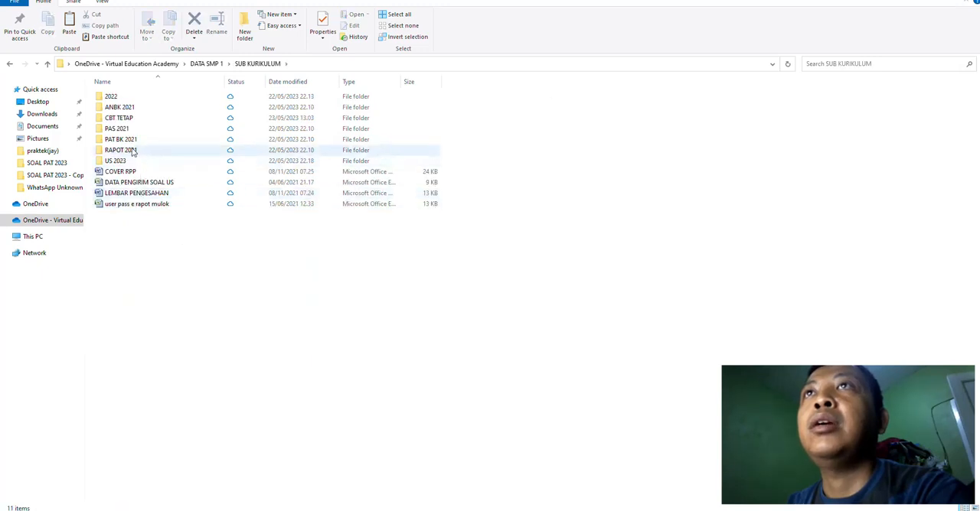
double_click(120, 119)
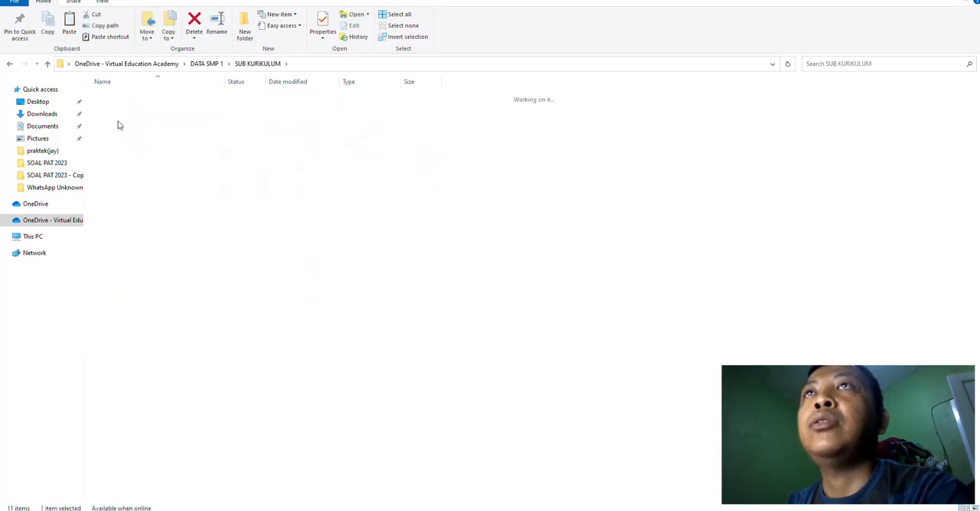
double_click(119, 119)
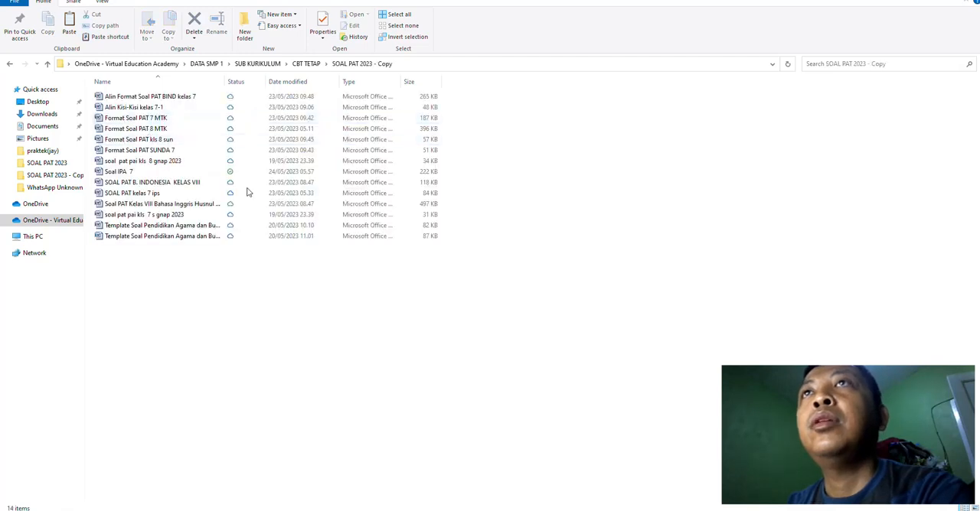
left_click(144, 130)
double_click(144, 132)
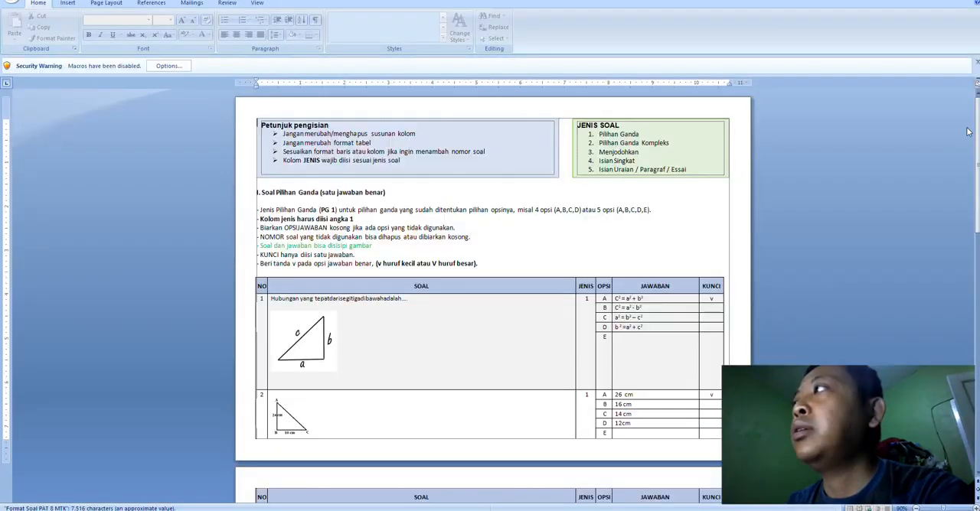
left_click_drag(967, 132, 935, 286)
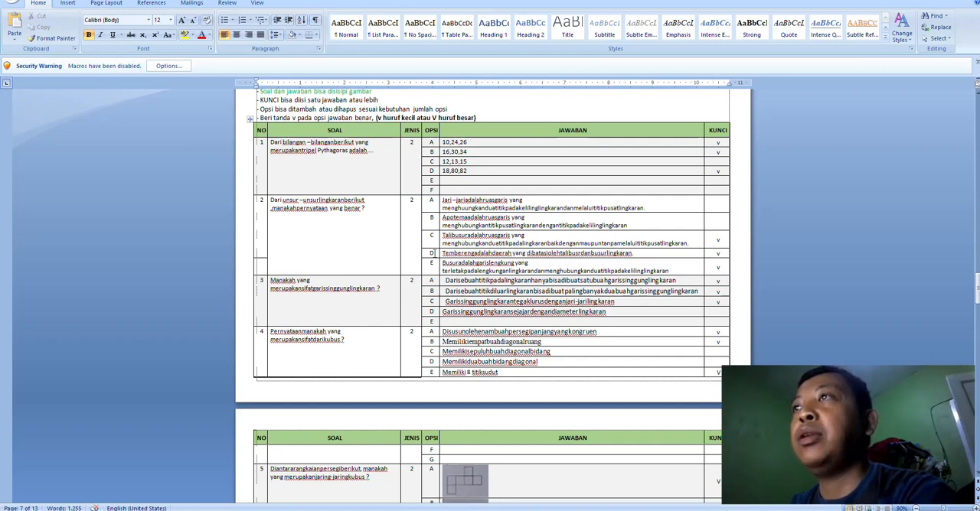
scroll(433, 253, "up", 1)
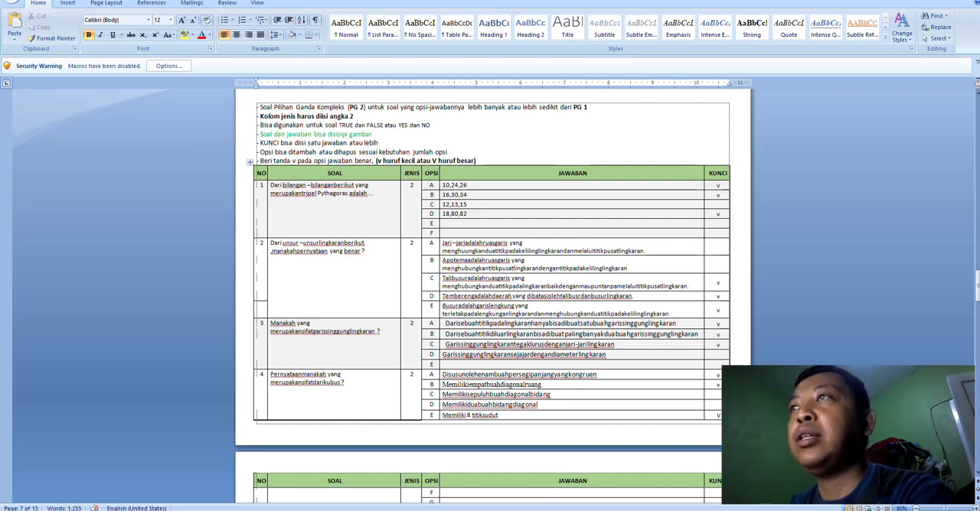
Step: Switch to the question bank in the browser, open the mtk8 details and review its Pilihan Ganda Kompleks questions
left_click(276, 473)
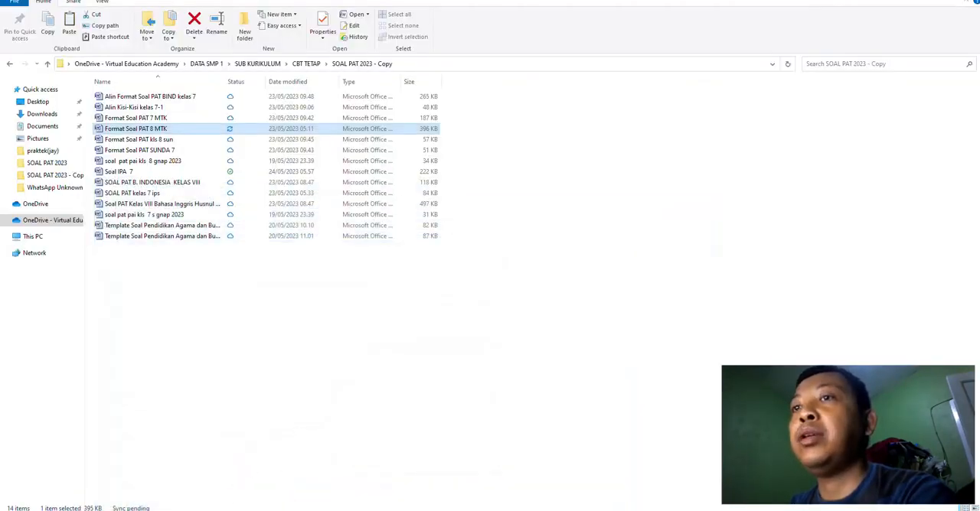
left_click(271, 474)
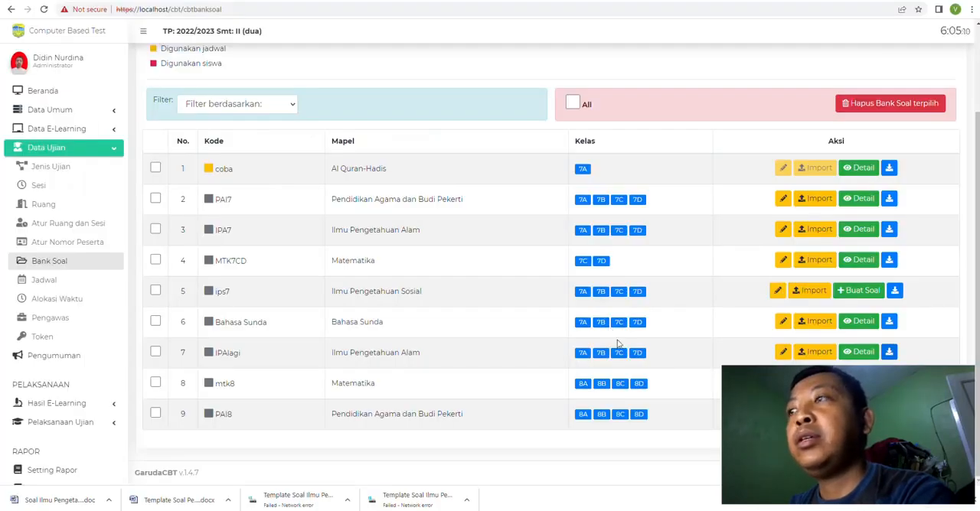
left_click(859, 383)
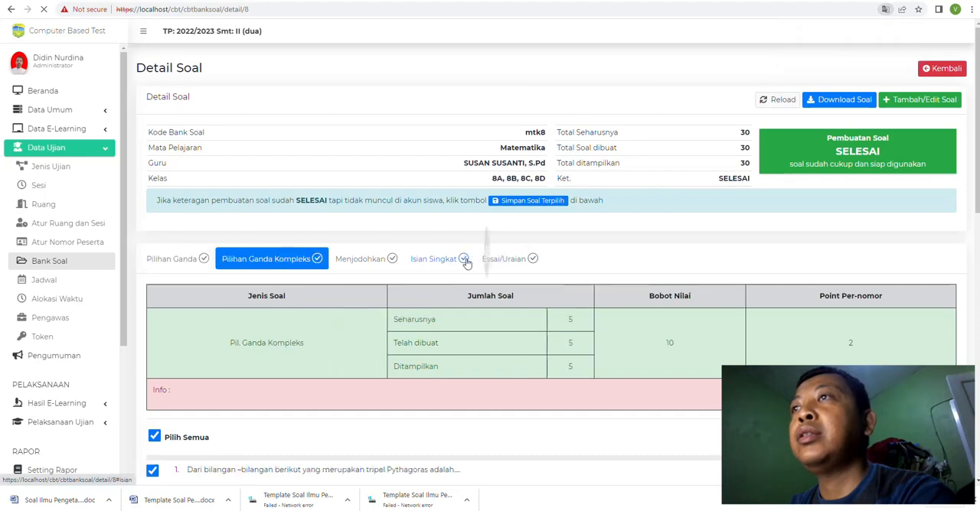
scroll(466, 264, "down", 10)
scroll(467, 264, "up", 10)
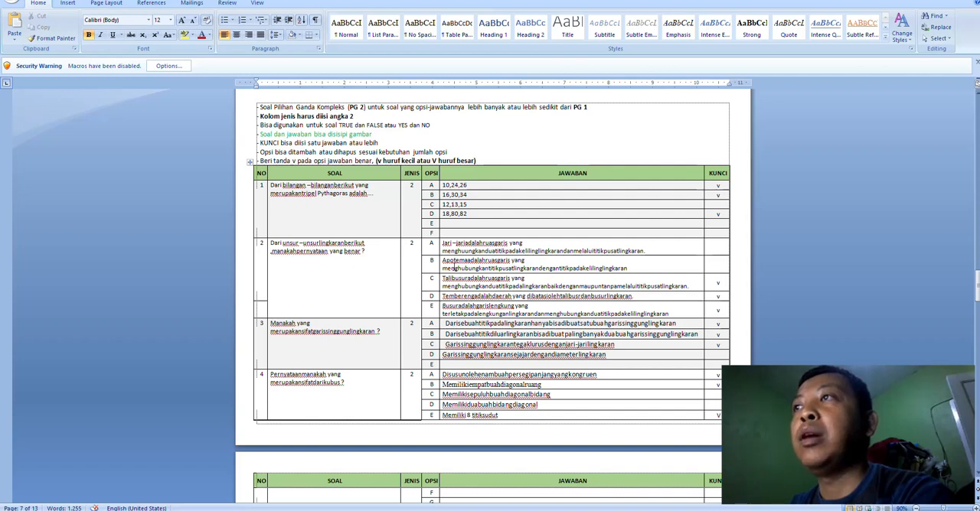
Step: Return to the PAT 8 MTK document in Word and look through its Pilihan Ganda Kompleks table down to the blank rows
scroll(585, 306, "down", 3)
scroll(660, 333, "up", 3)
scroll(659, 333, "down", 10)
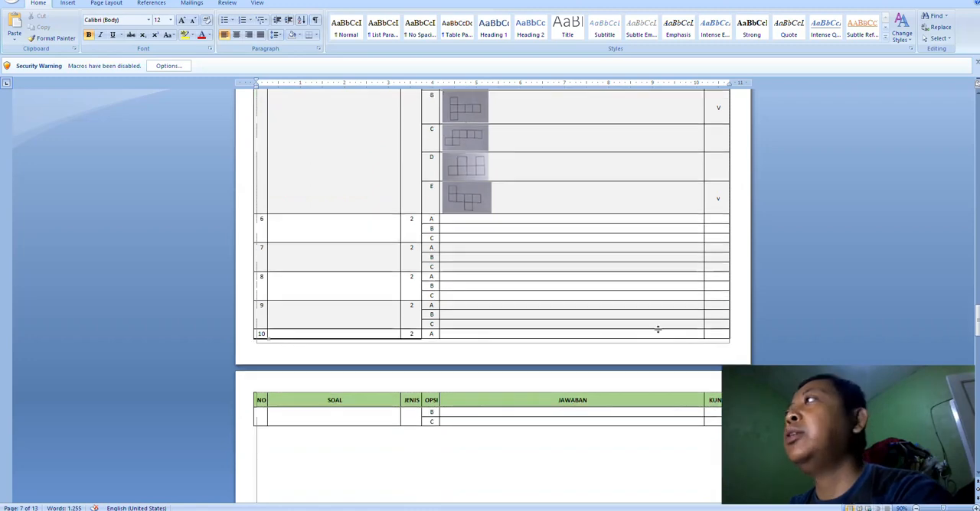